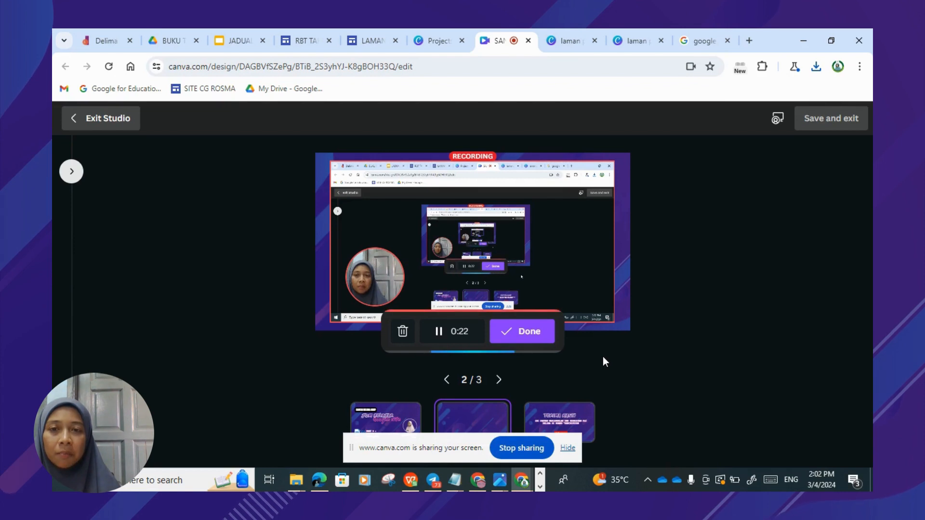
# Switch to the RBT TAHUN 4 site in Google Sites, view its home page and open the UNIT 1: KESELAMATAN page
pyautogui.click(289, 38)
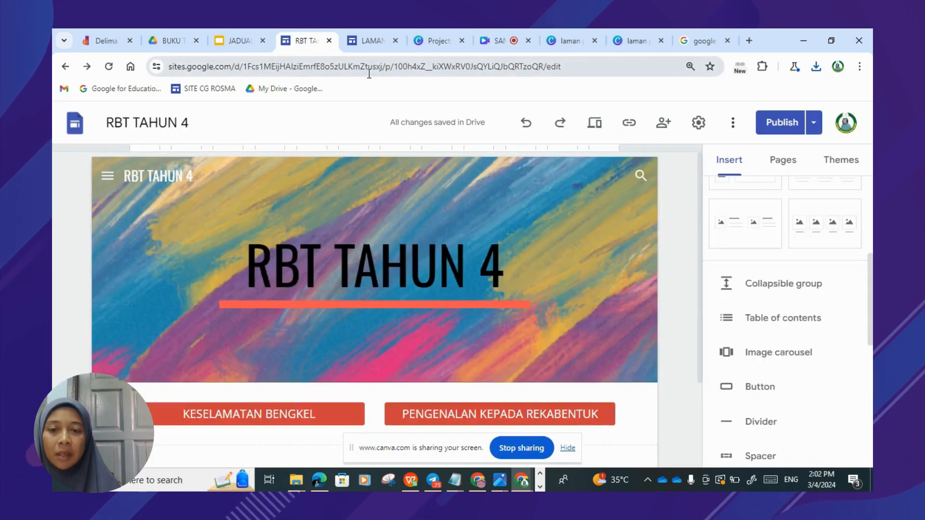
pyautogui.scroll(-2, 526, 262)
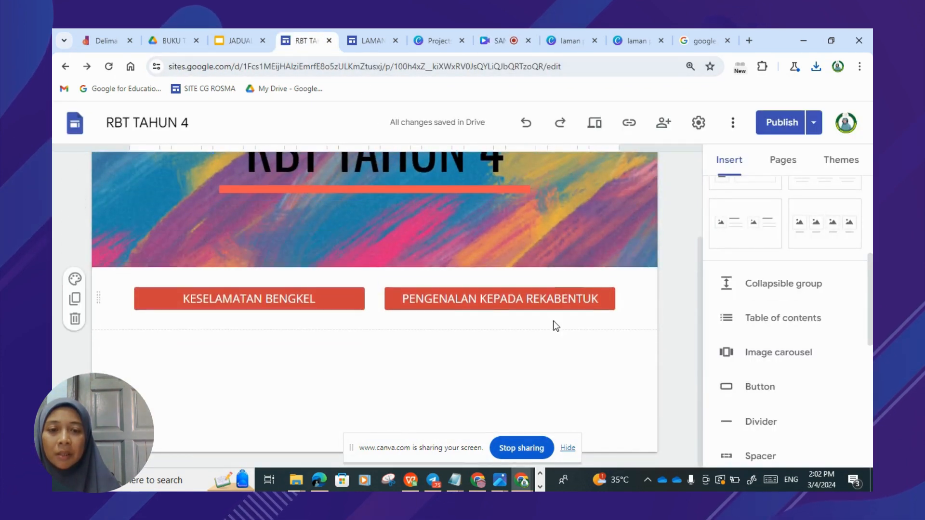
pyautogui.scroll(2, 553, 319)
pyautogui.click(779, 166)
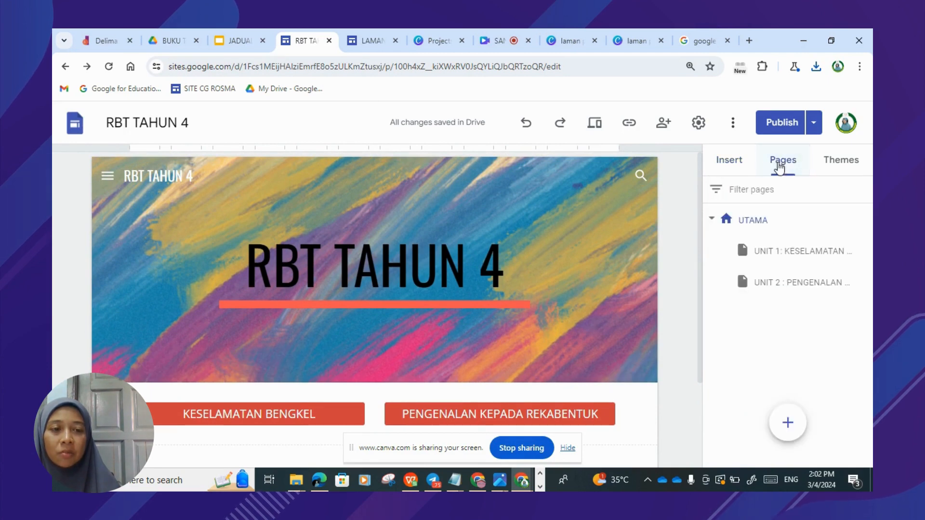
pyautogui.click(794, 252)
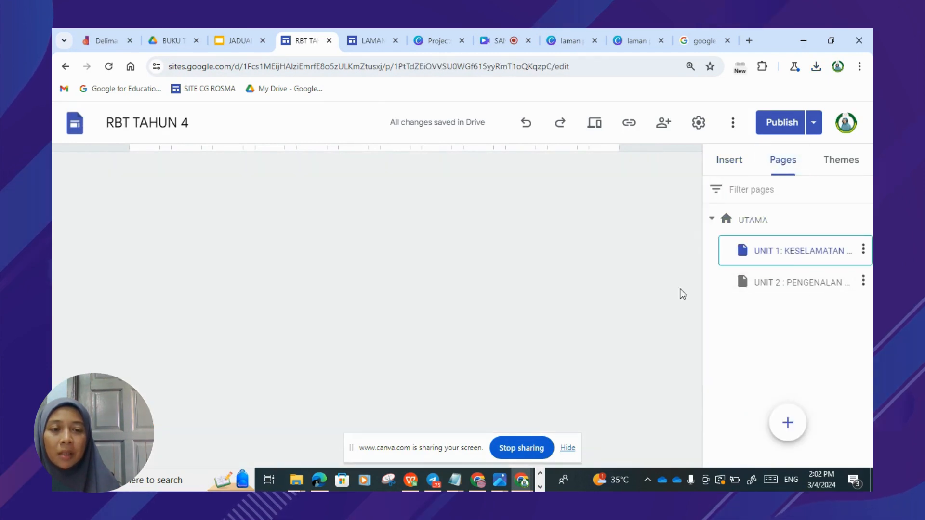
# Examine the Unit 1 page's sections: the notes slideshow, the video heading and the interactive exercise heading
pyautogui.scroll(-2, 543, 312)
pyautogui.scroll(-3, 543, 313)
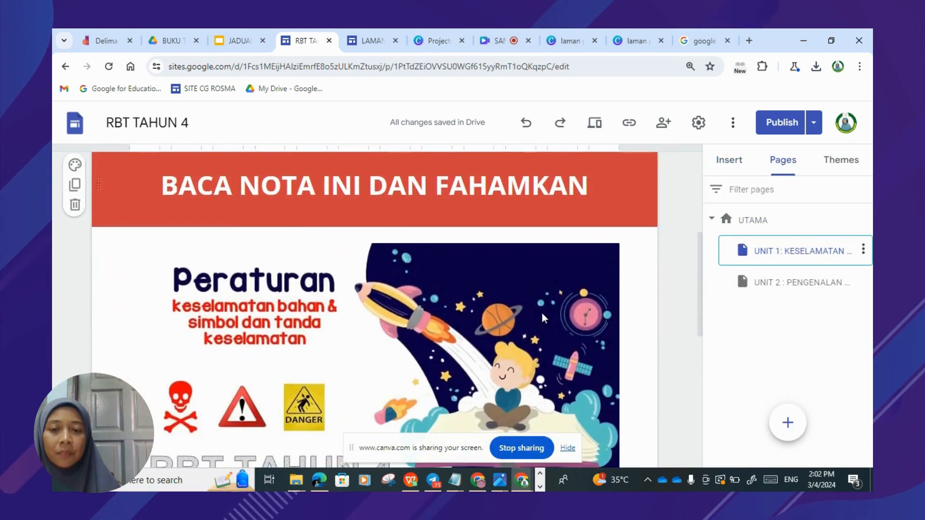
pyautogui.scroll(-2, 542, 313)
pyautogui.scroll(-5, 542, 313)
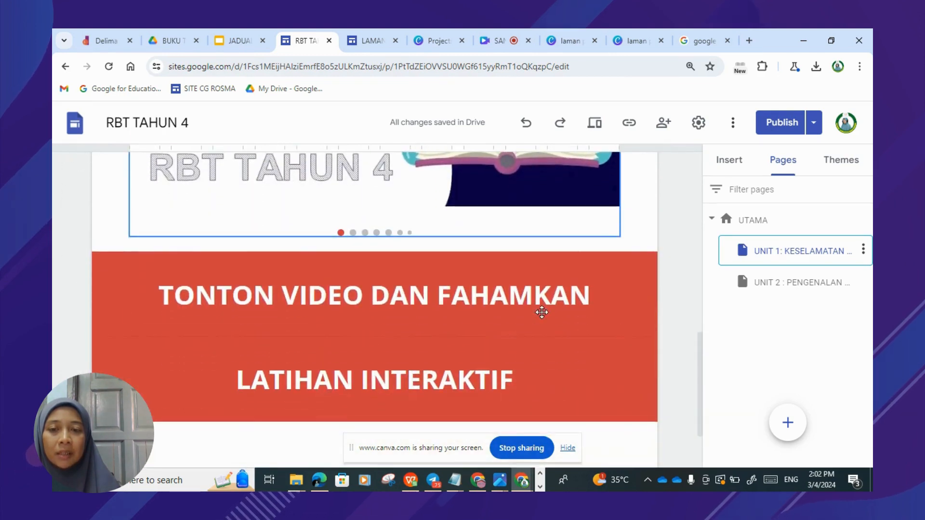
pyautogui.scroll(6, 542, 312)
pyautogui.scroll(3, 542, 313)
pyautogui.scroll(-8, 543, 312)
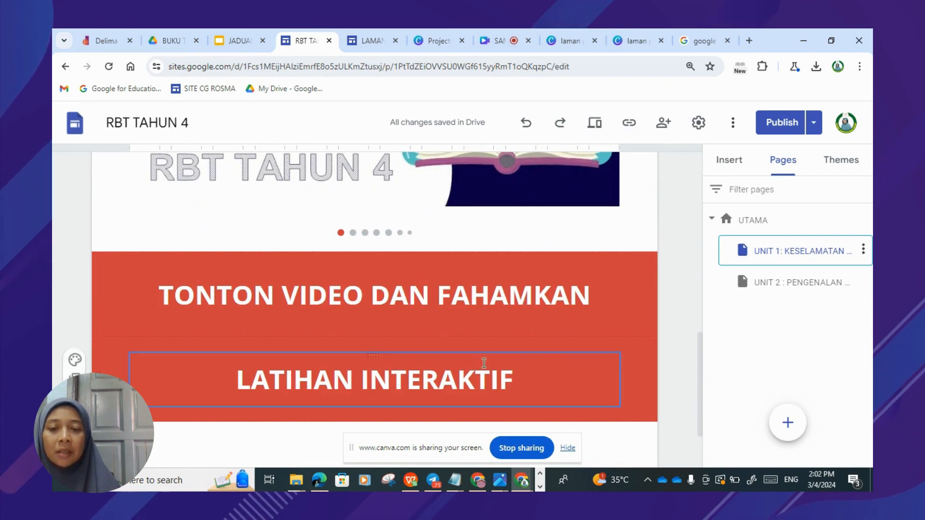
pyautogui.scroll(5, 490, 307)
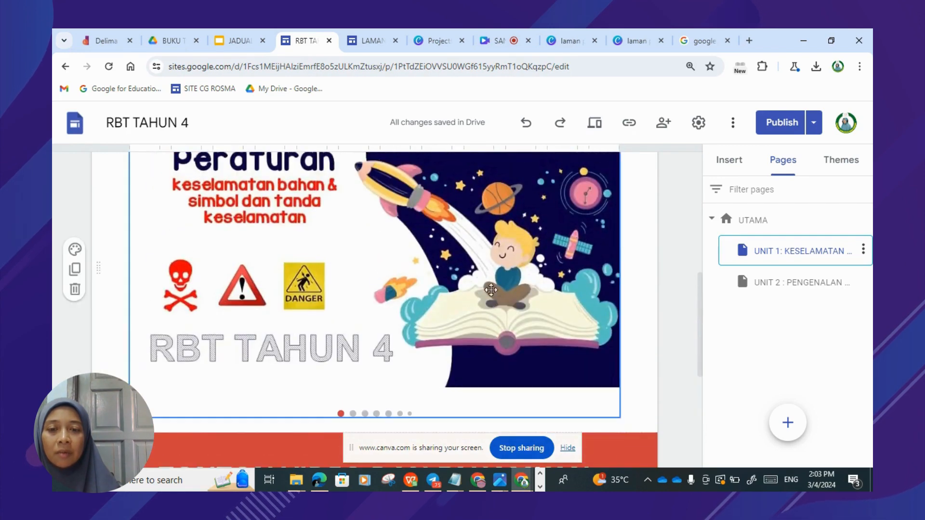
pyautogui.scroll(1, 410, 305)
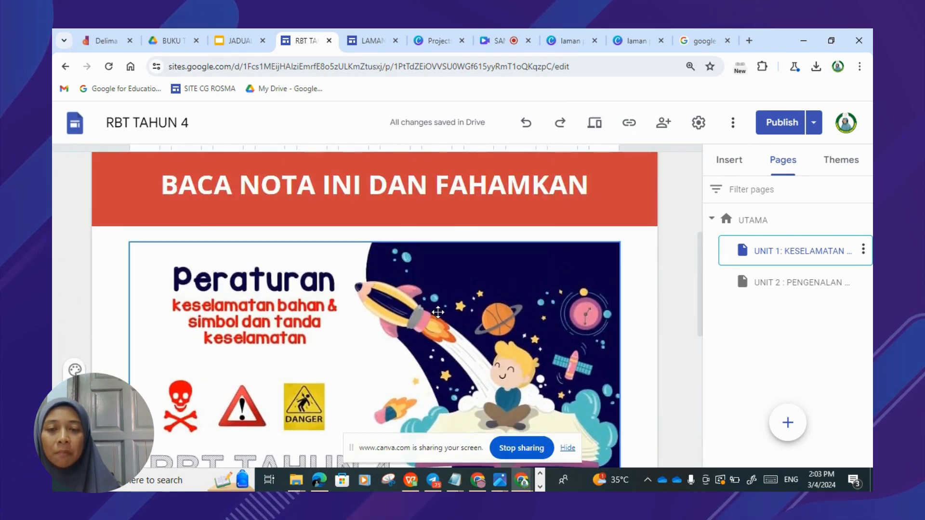
pyautogui.scroll(-1, 438, 312)
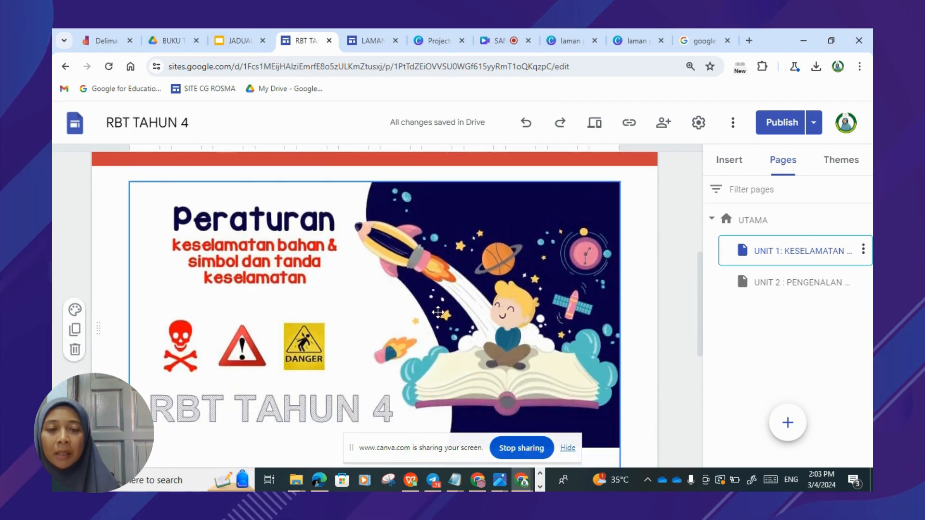
pyautogui.scroll(-1, 438, 312)
# Display the insertable components, including Image carousel, alongside the notes slideshow on the Unit 1 page
pyautogui.click(734, 163)
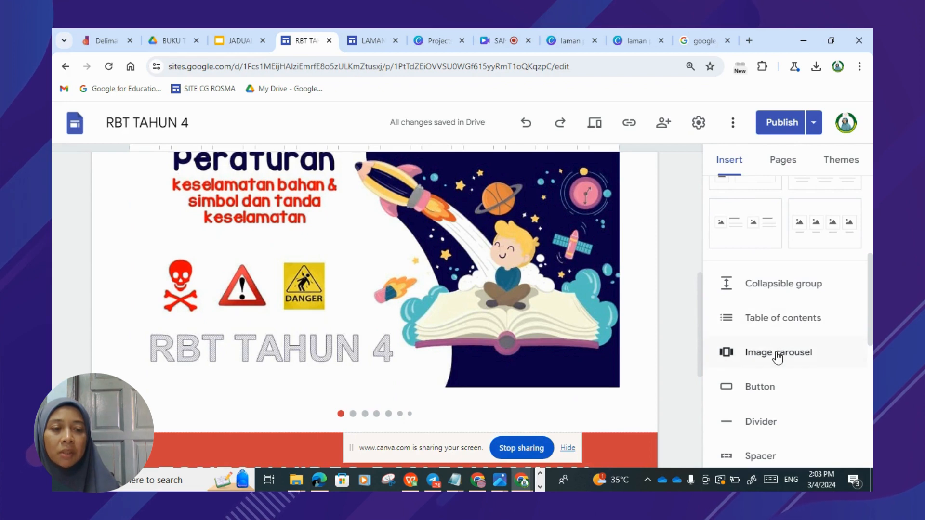
pyautogui.click(389, 276)
pyautogui.scroll(1, 426, 295)
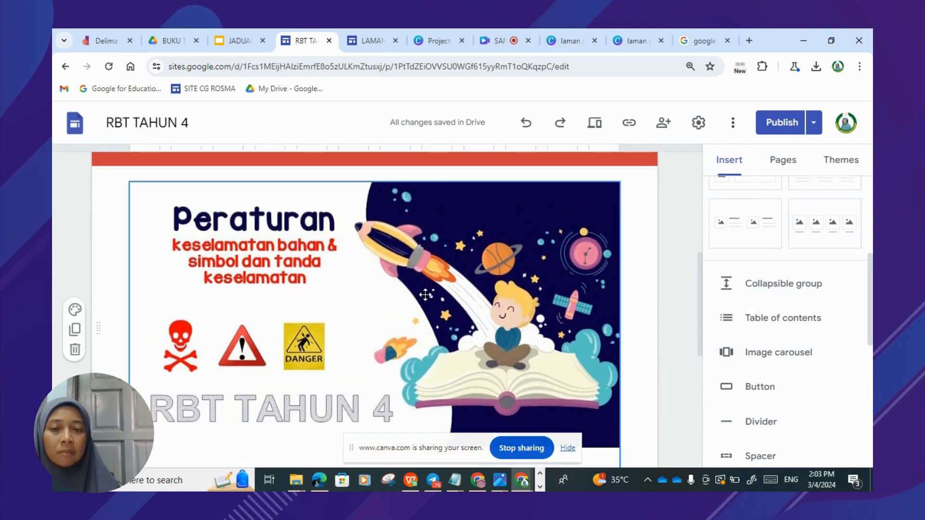
# Preview the Unit 1 page in phone size and bring the notes carousel into view
pyautogui.click(595, 125)
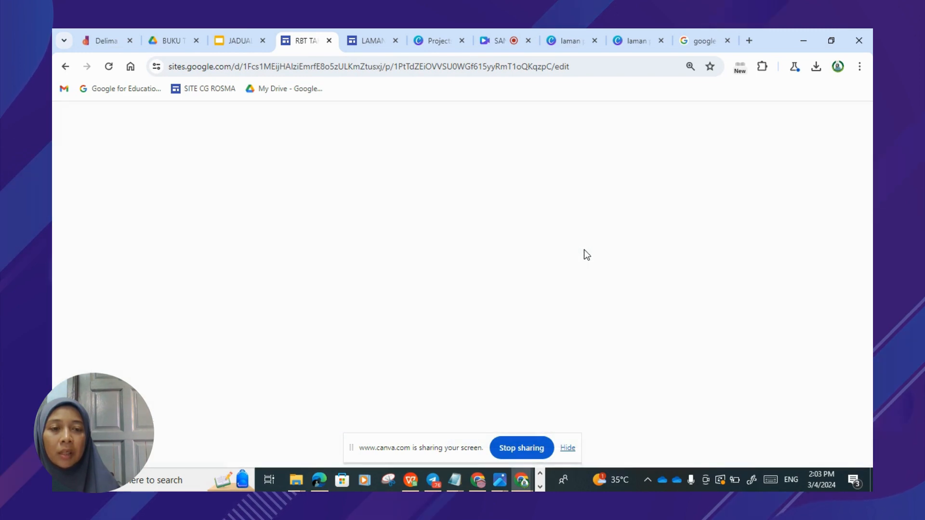
pyautogui.scroll(-2, 537, 285)
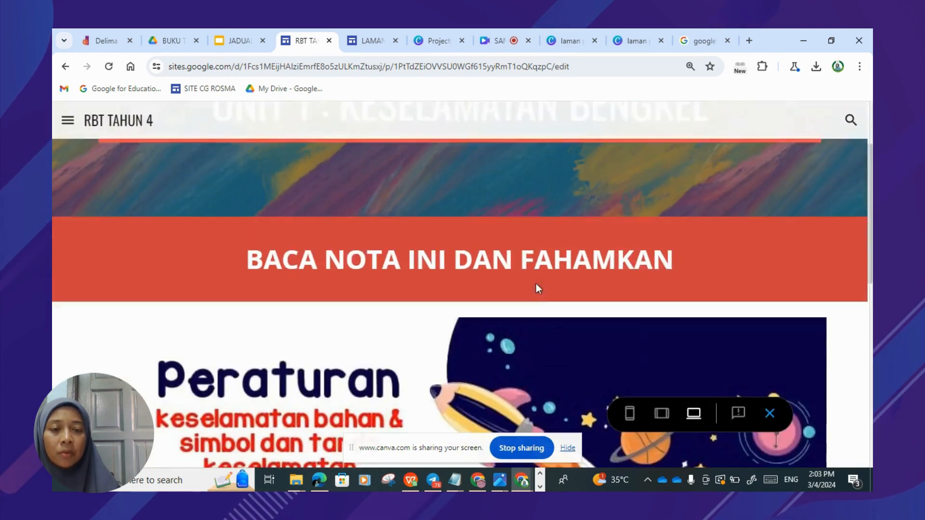
pyautogui.click(629, 413)
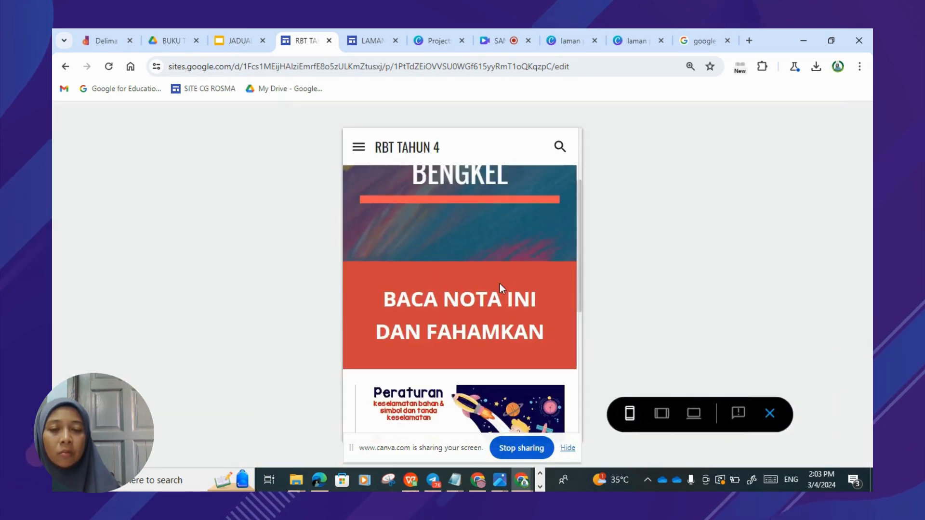
pyautogui.scroll(-3, 499, 288)
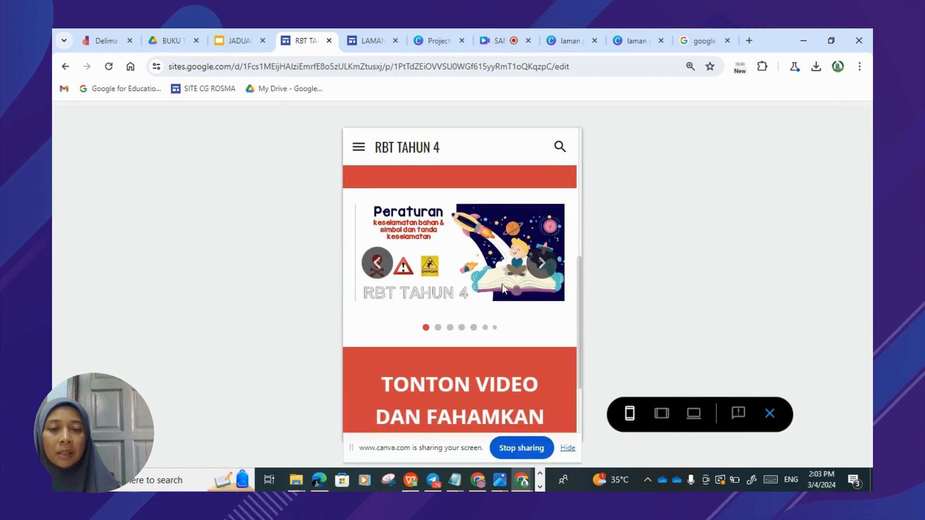
# Page through the notes carousel to its last slide in the phone preview and exit the preview
pyautogui.click(542, 266)
pyautogui.click(542, 266)
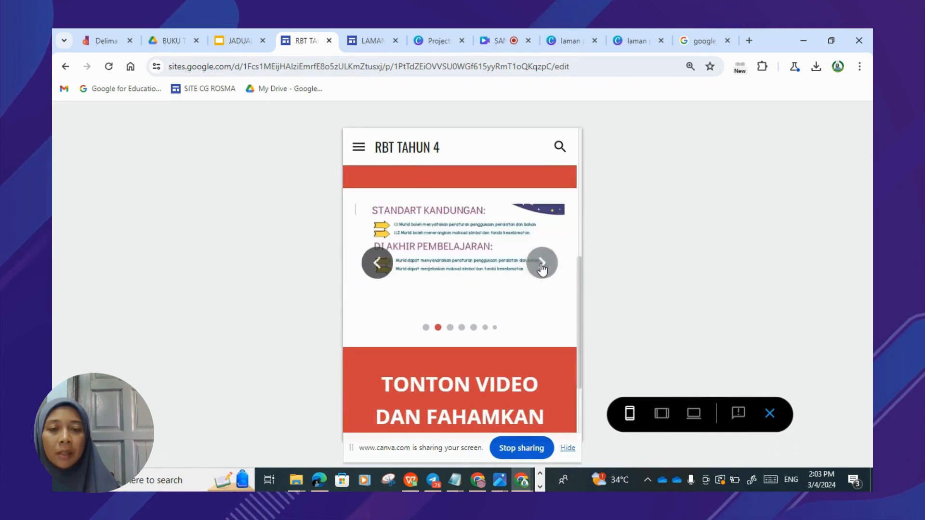
pyautogui.click(542, 266)
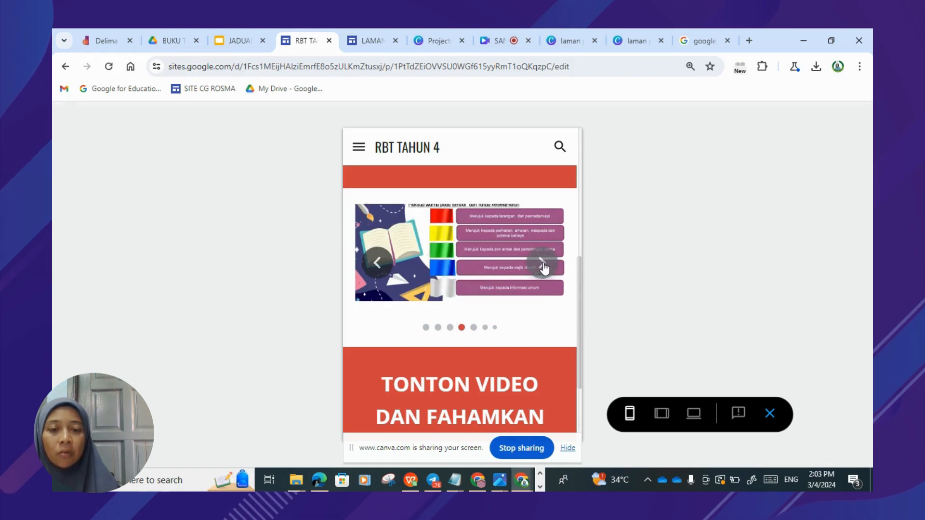
pyautogui.click(542, 266)
pyautogui.click(544, 266)
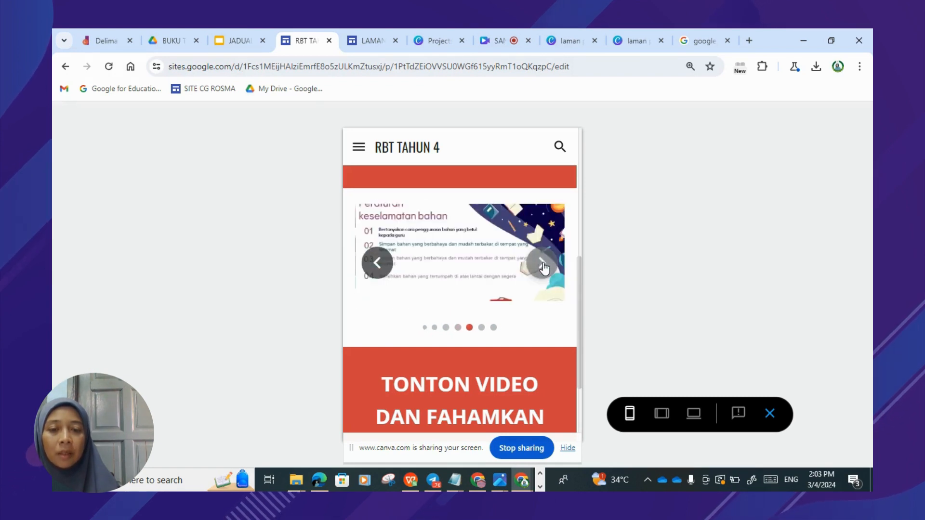
pyautogui.click(544, 266)
pyautogui.click(543, 267)
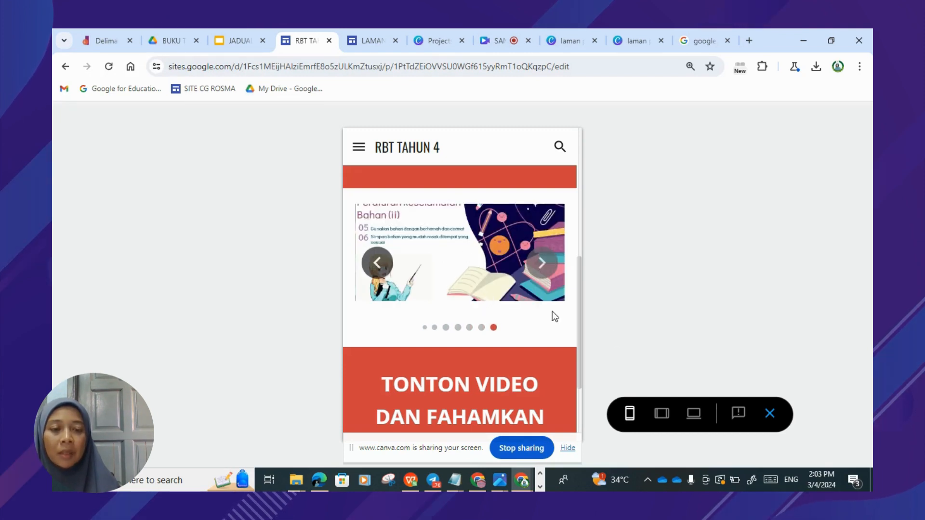
pyautogui.click(769, 414)
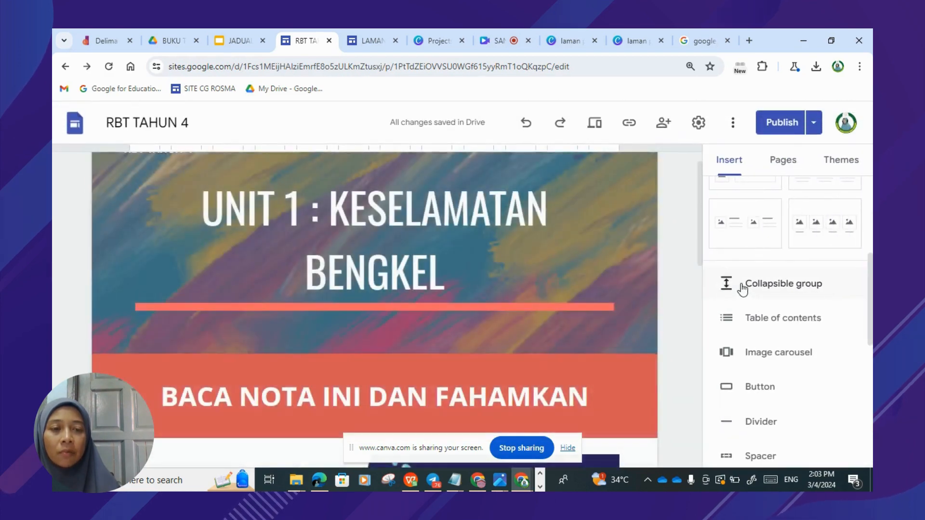
# Review the insertable Google content types and the Unit 1 page from its notes heading down to LATIHAN INTERAKTIF
pyautogui.scroll(-3, 573, 367)
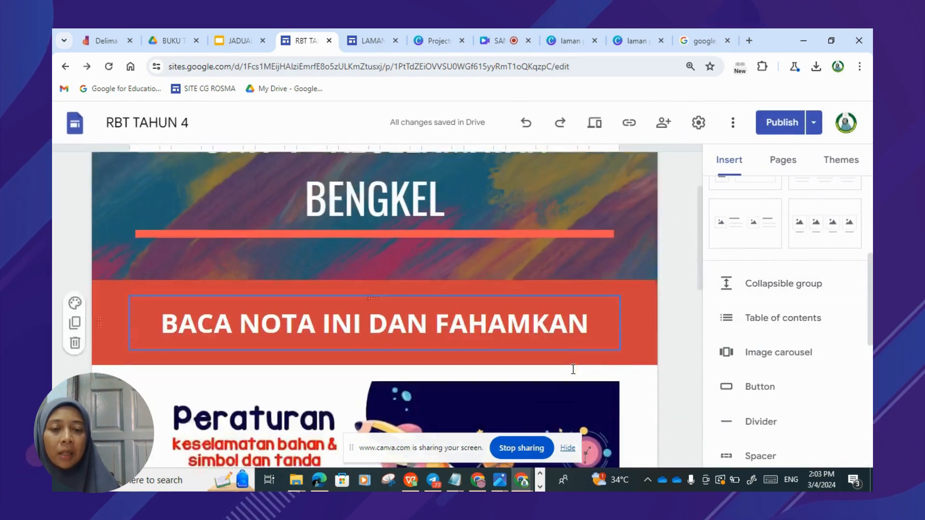
pyautogui.scroll(-3, 561, 396)
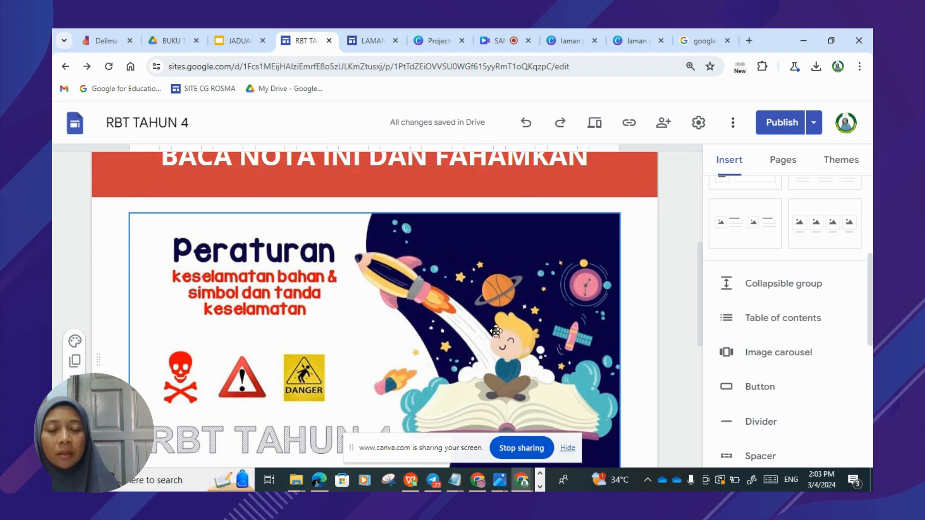
pyautogui.scroll(3, 496, 331)
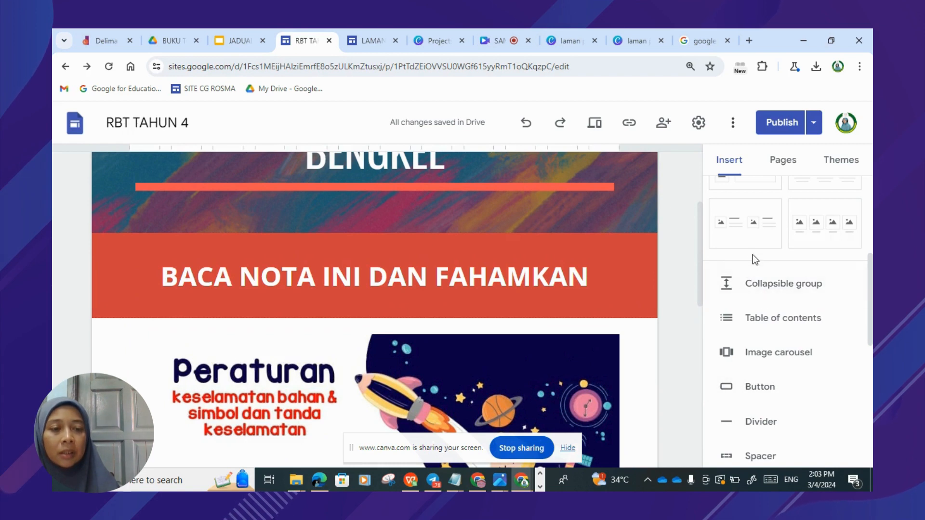
pyautogui.scroll(-8, 767, 389)
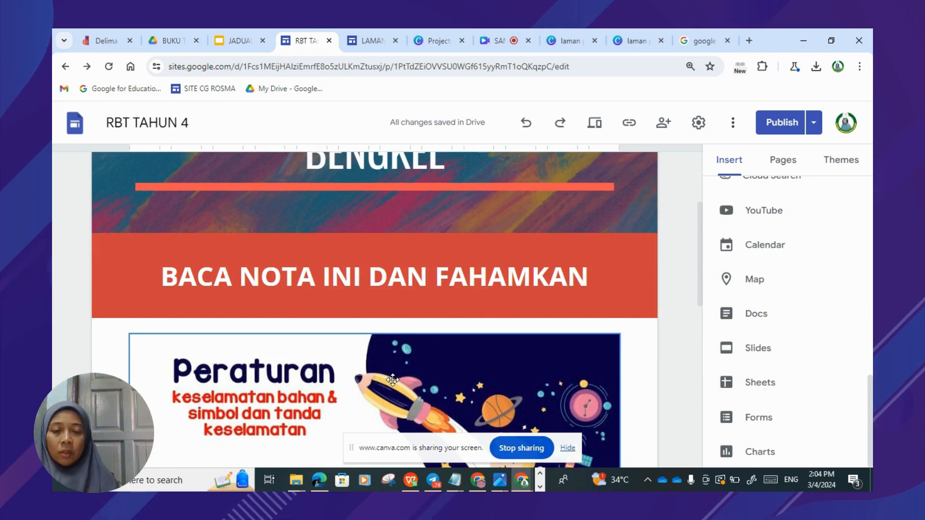
pyautogui.scroll(-3, 392, 380)
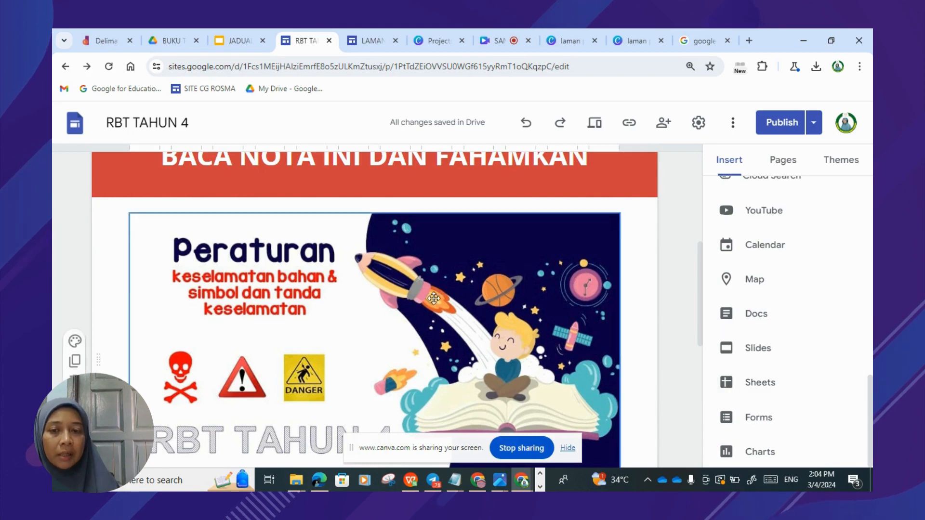
pyautogui.scroll(-3, 482, 358)
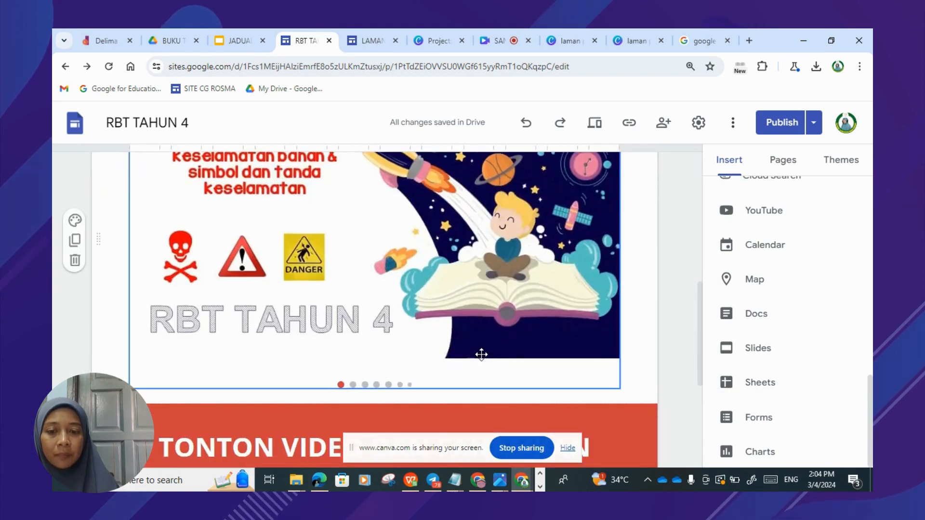
pyautogui.scroll(-3, 482, 358)
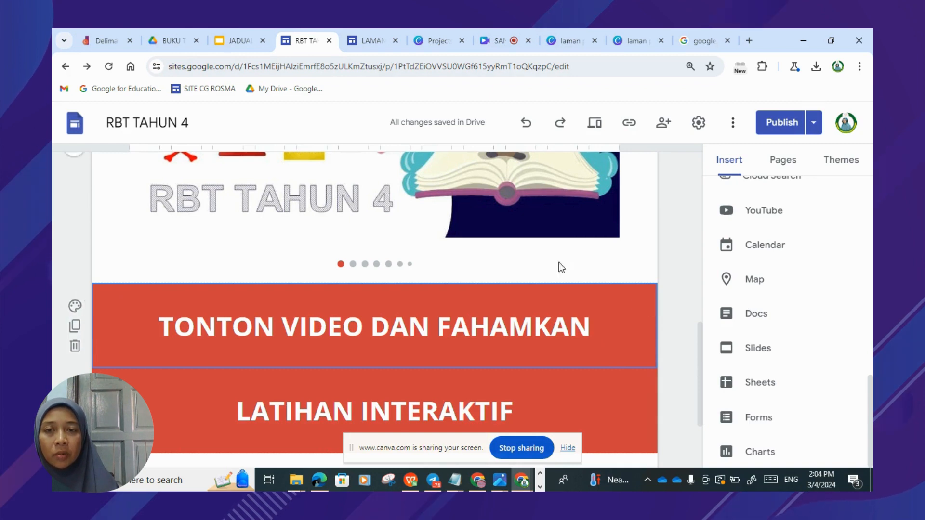
# Check the LAMAN RBT TAHUN 5 header, the Google results on header size and the original Canva banner, closing its custom size options
pyautogui.click(366, 41)
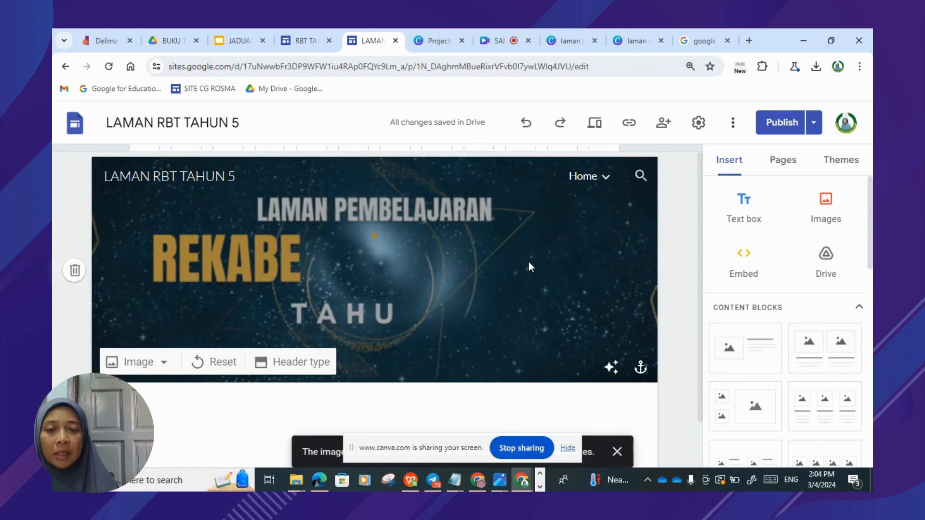
pyautogui.click(699, 41)
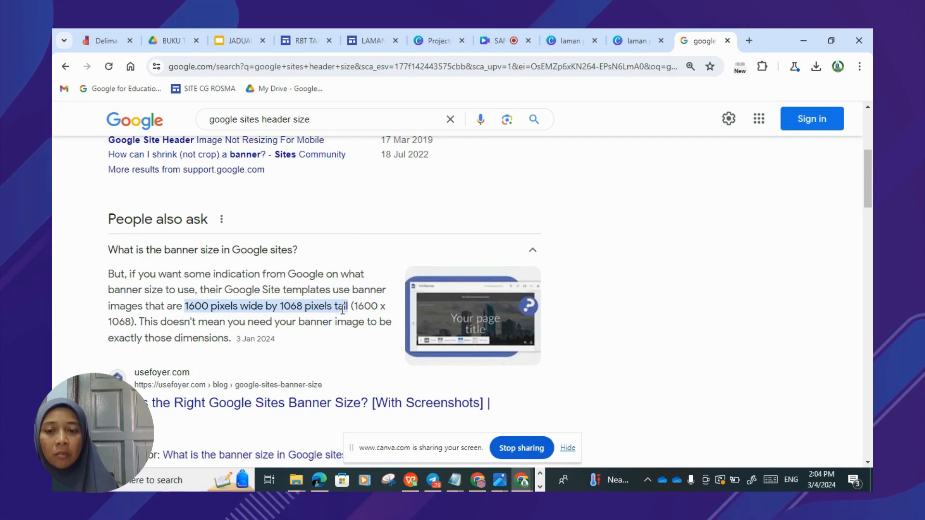
pyautogui.click(563, 41)
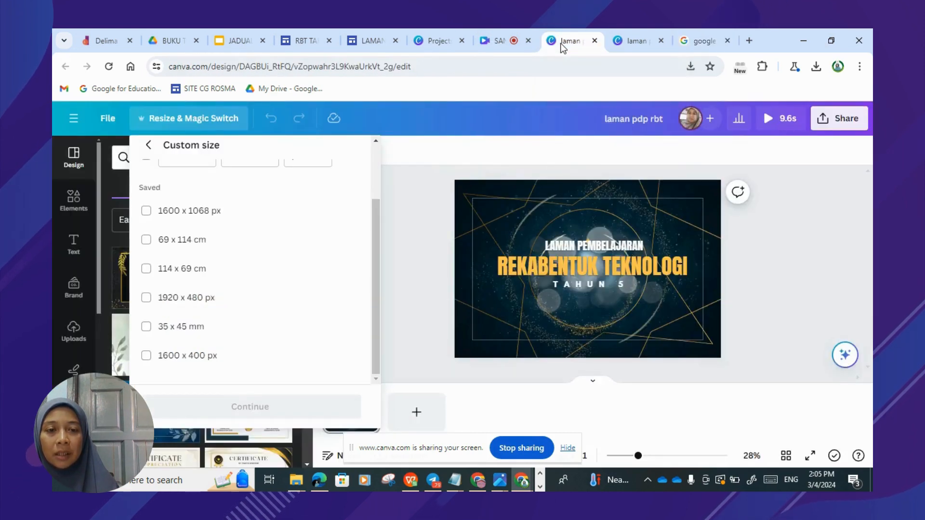
pyautogui.click(433, 210)
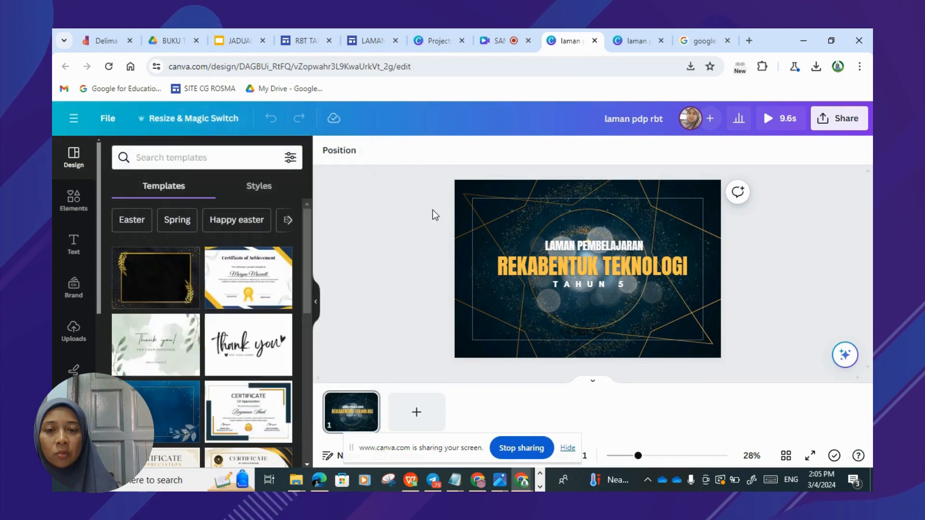
# Compare the LAMAN RBT TAHUN 5 site header with the 1600 x 400 px Canva banner and dismiss its download panel
pyautogui.click(371, 38)
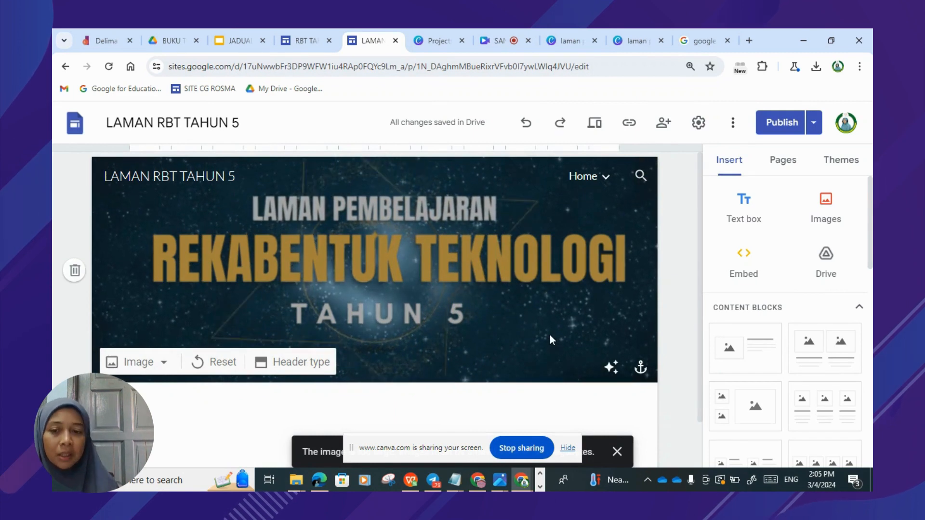
pyautogui.click(637, 41)
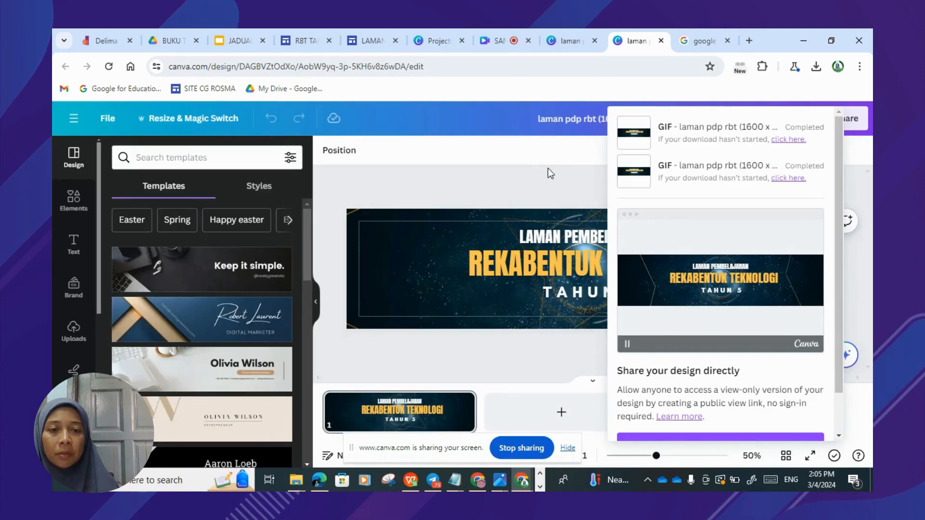
pyautogui.click(550, 173)
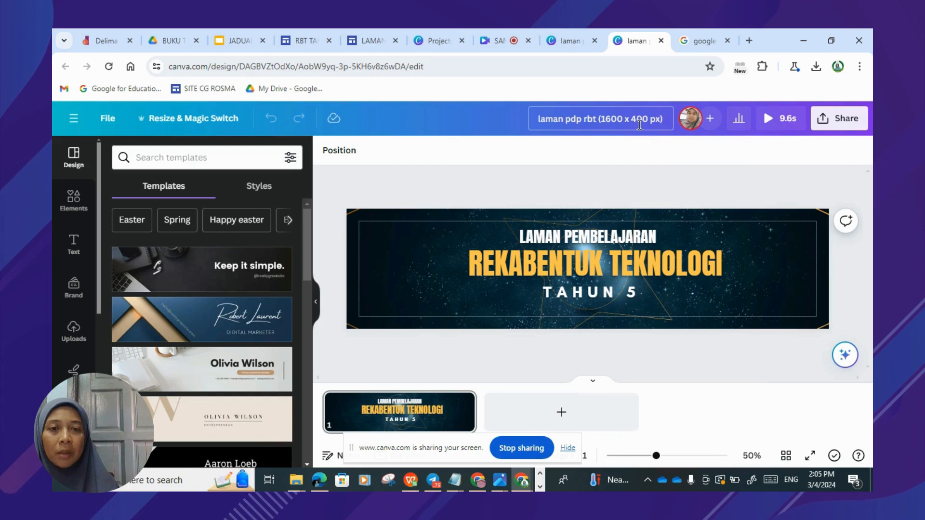
# Compare the original laman pdp rbt Canva design, the LAMAN RBT TAHUN 5 site header and the 1600 x 400 px banner
pyautogui.click(562, 43)
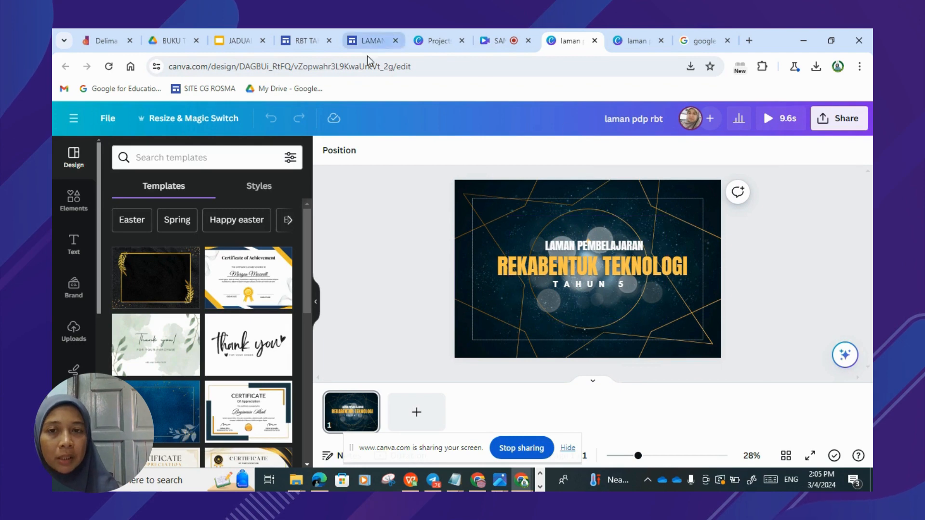
pyautogui.click(359, 43)
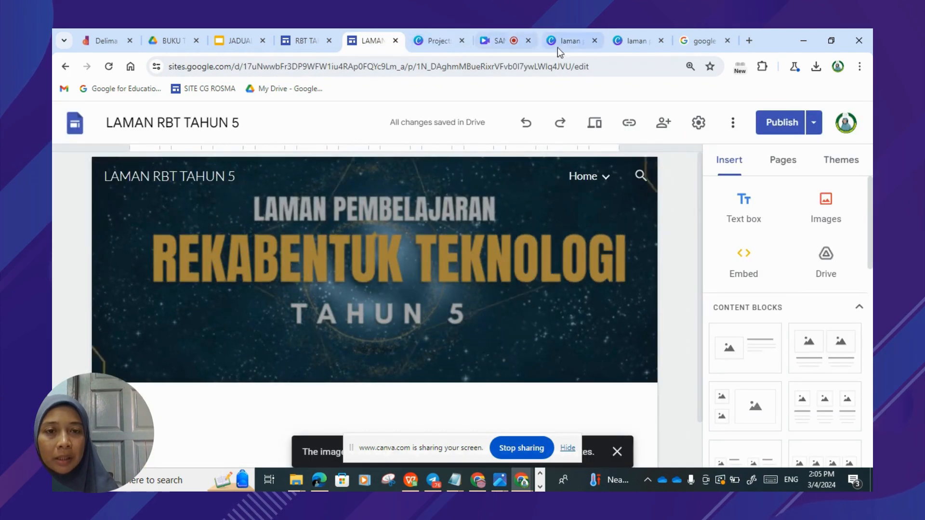
pyautogui.click(634, 41)
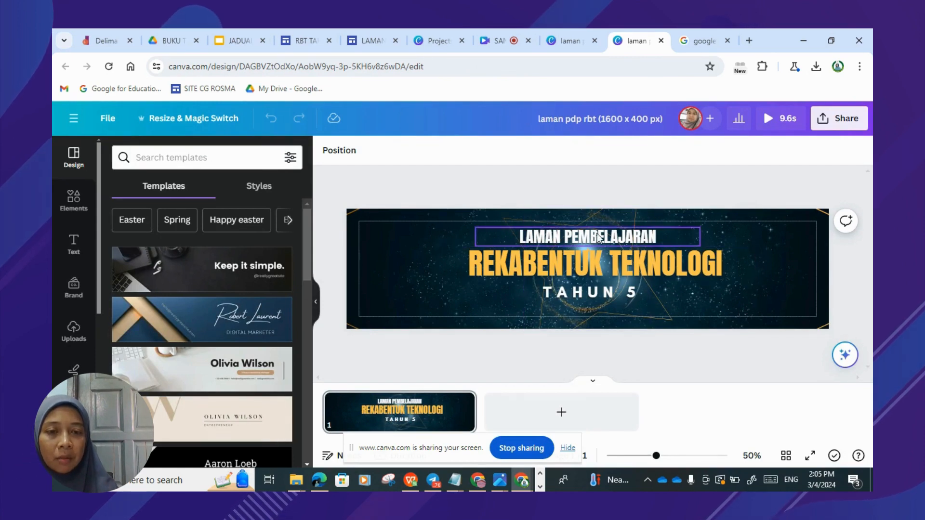
# Set the 1600 x 400 px banner's download options to GIF file type with size 0.6
pyautogui.click(832, 121)
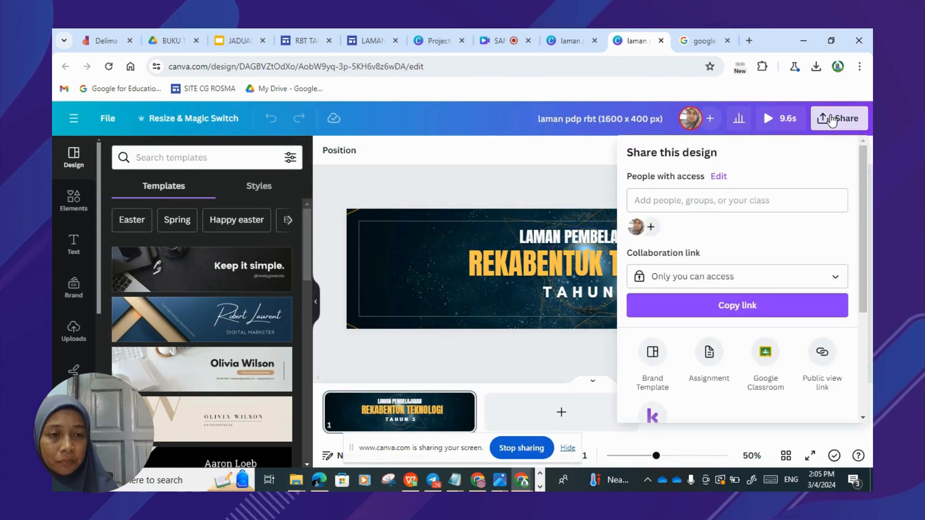
pyautogui.scroll(-4, 809, 303)
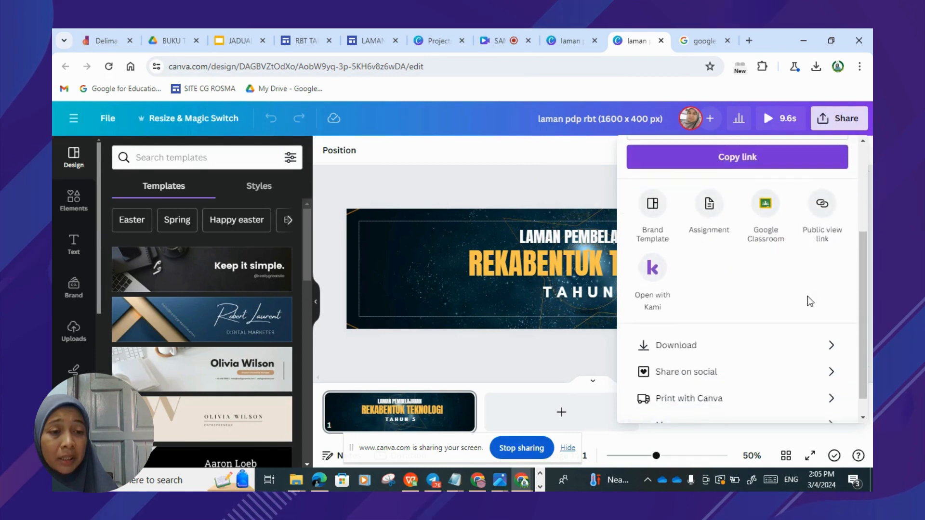
pyautogui.click(833, 325)
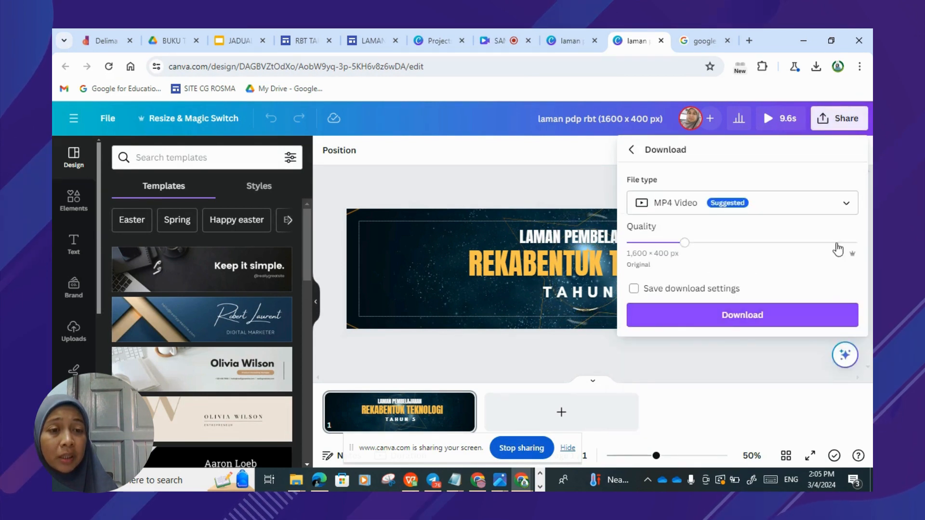
pyautogui.click(843, 209)
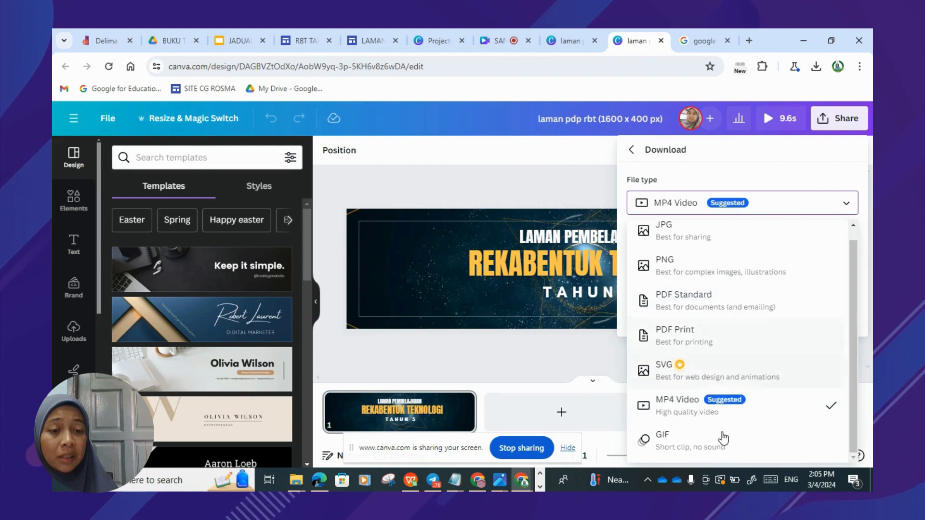
pyautogui.click(724, 443)
pyautogui.moveTo(738, 247); pyautogui.dragTo(654, 247)
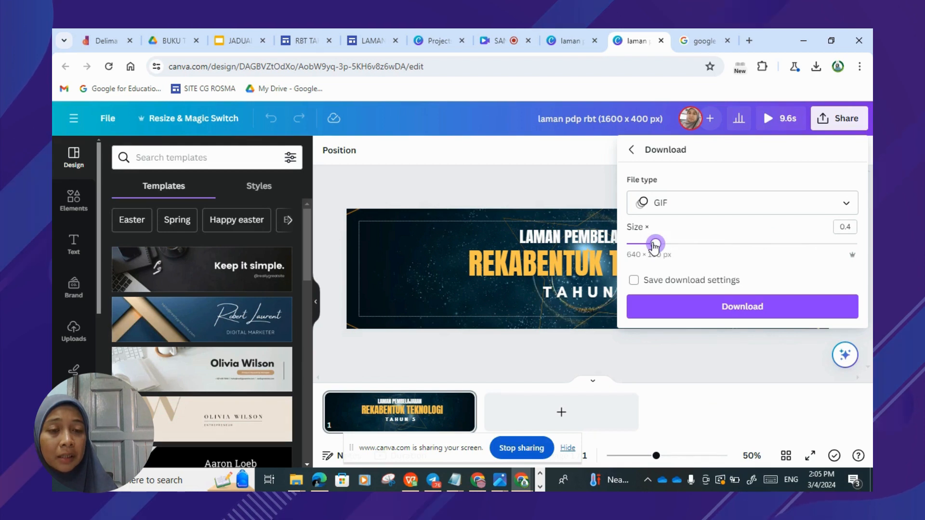
pyautogui.moveTo(657, 246); pyautogui.dragTo(679, 248)
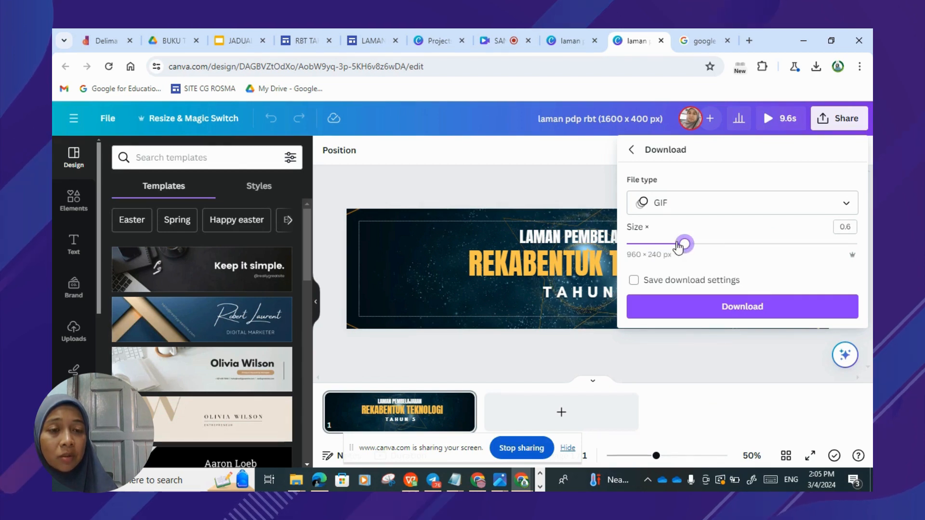
# Check the animated LAMAN RBT TAHUN 5 header and the RBT TAHUN 4 page from its notes carousel to TONTON VIDEO DAN FAHAMKAN
pyautogui.click(367, 38)
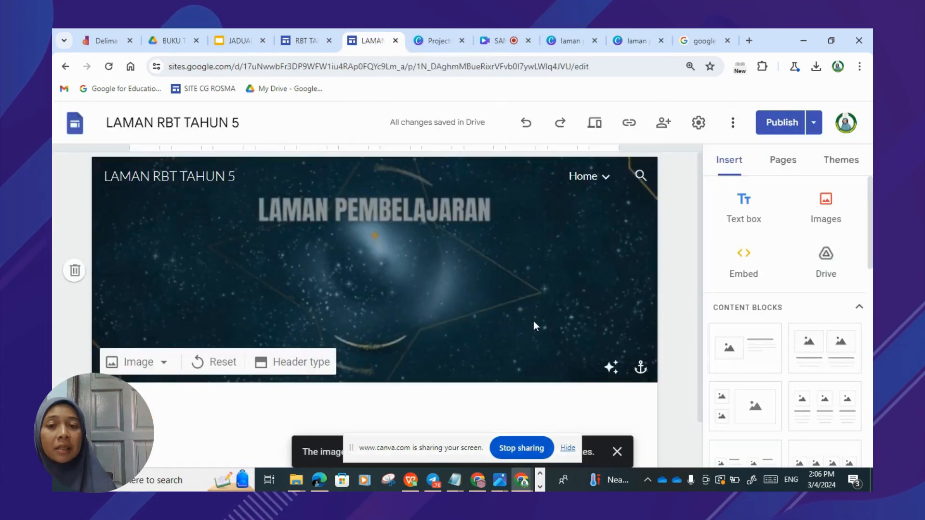
pyautogui.click(304, 38)
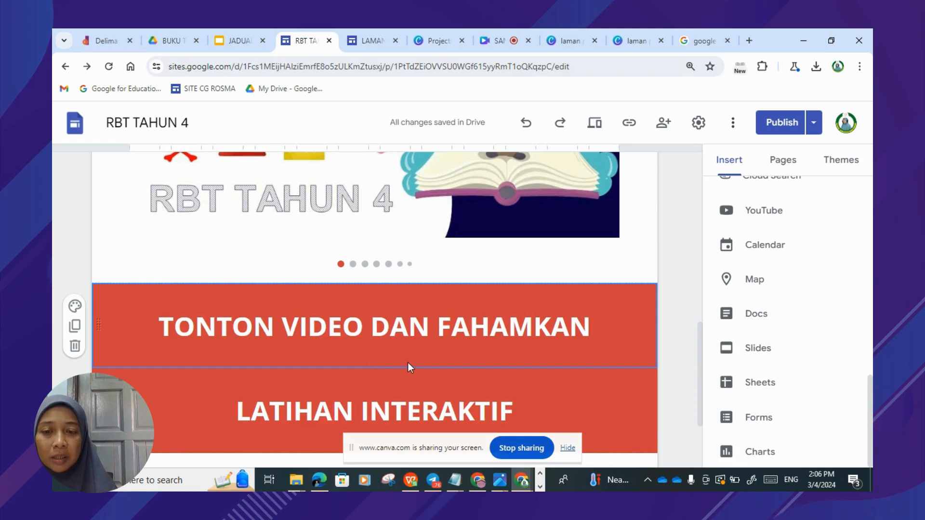
pyautogui.scroll(5, 420, 366)
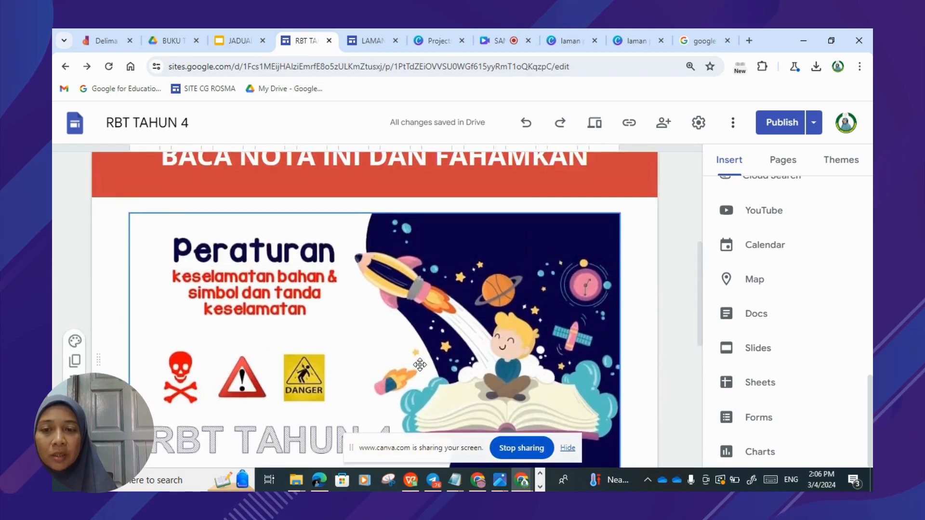
pyautogui.scroll(3, 420, 364)
pyautogui.scroll(-4, 418, 361)
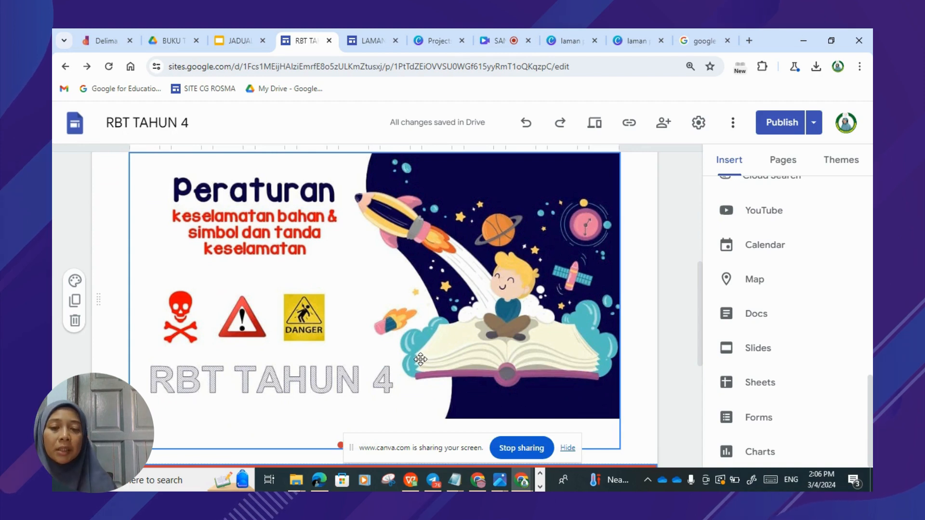
pyautogui.scroll(-3, 409, 348)
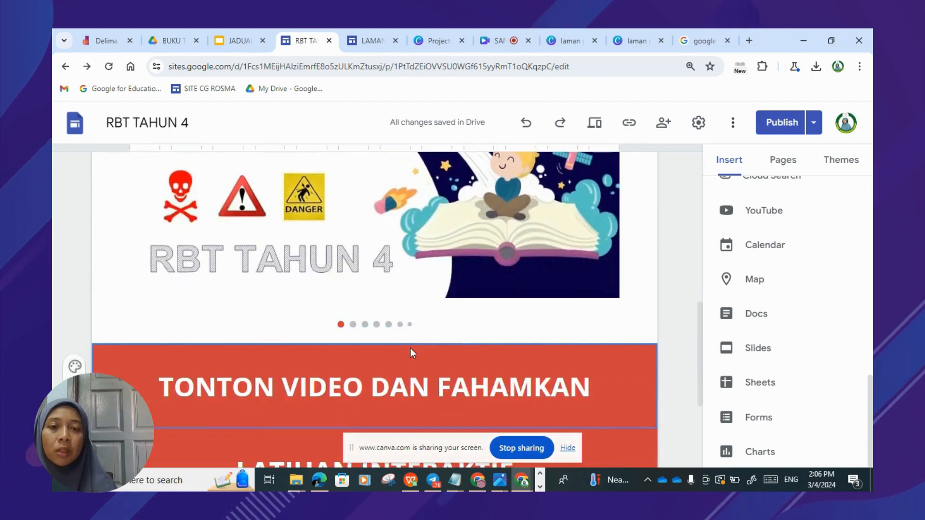
# Open YouTube in a new browser tab and search for "keselamatan bengkel rbt tahun 4"
pyautogui.click(750, 41)
pyautogui.click(462, 243)
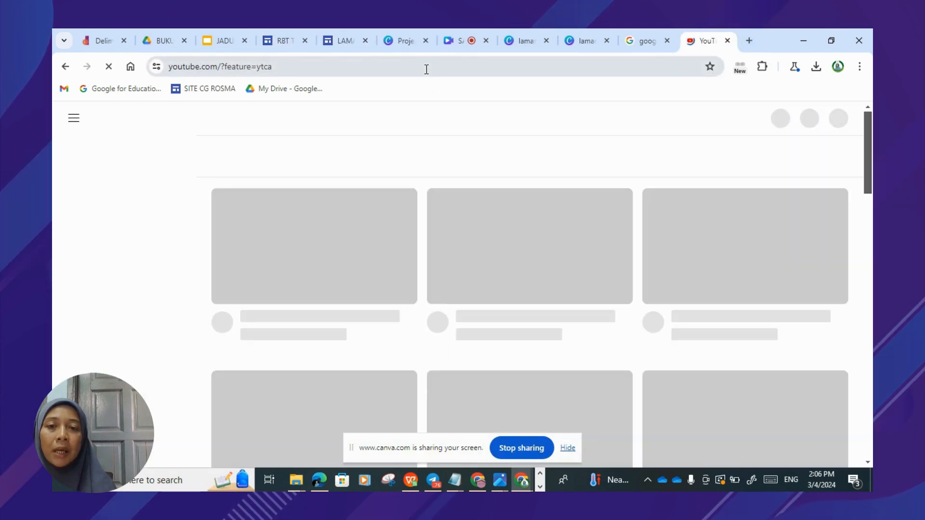
pyautogui.click(423, 119)
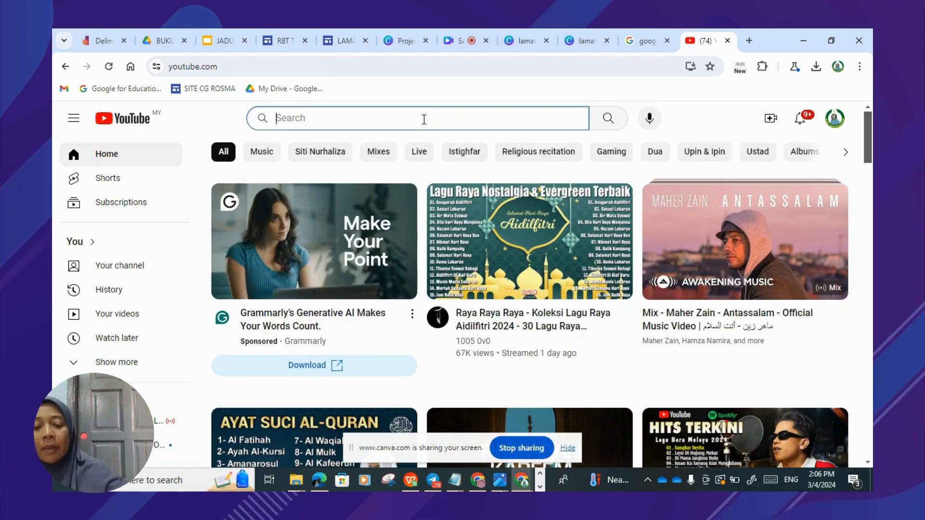
pyautogui.write('KESELA')
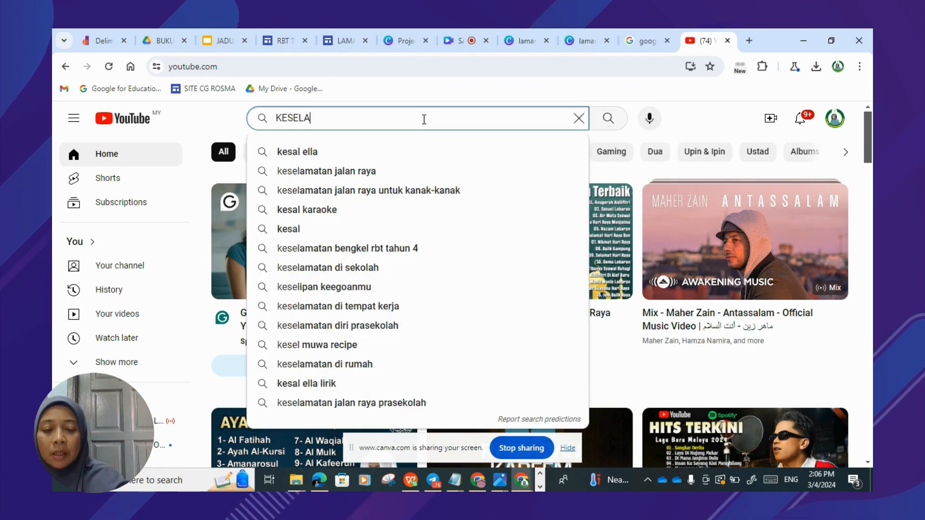
pyautogui.write('MATAN BEN')
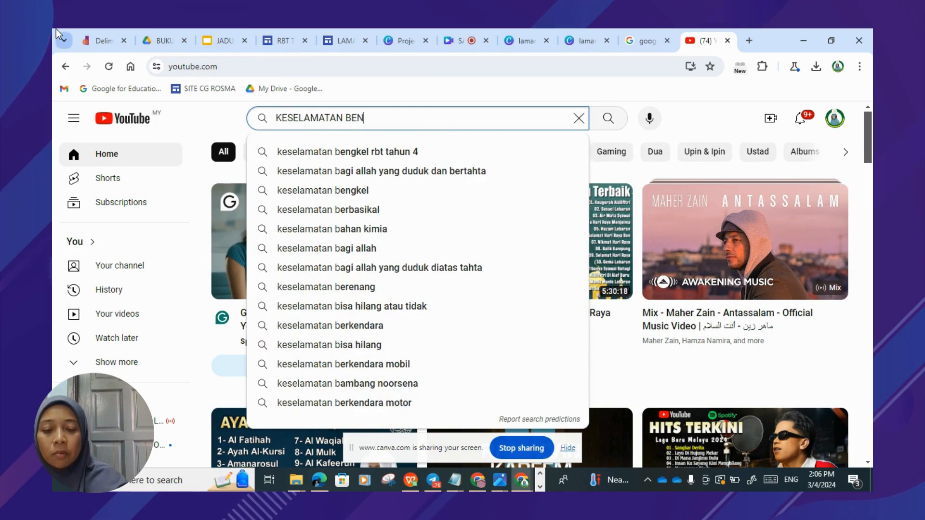
pyautogui.write('GKEL')
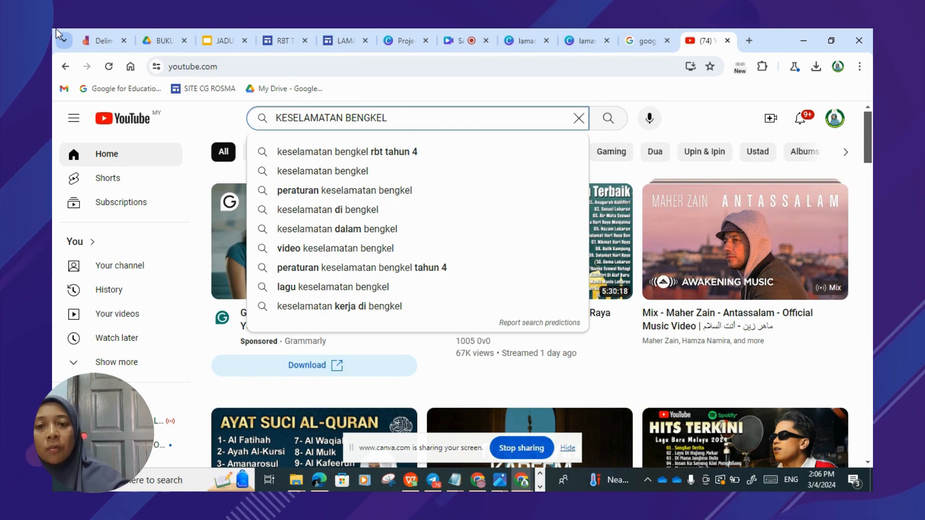
pyautogui.click(328, 155)
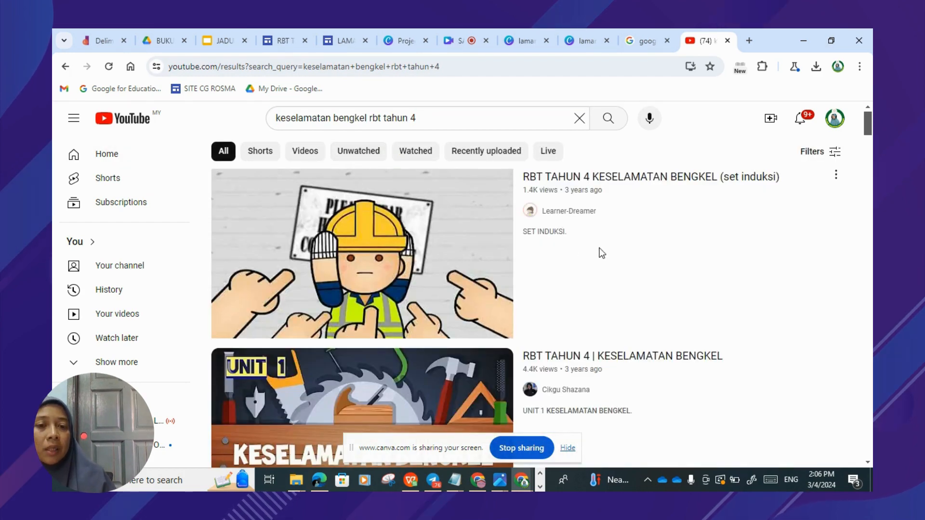
# Browse the search results and open the video "RBT TAHUN 4 : UNIT 1 KESELAMATAN BENGKEL - PERATURAN KESELAMATAN 1.1.1 (BUKU TEKS M/S 4 - 7)"
pyautogui.moveTo(601, 255)
pyautogui.scroll(-2, 600, 255)
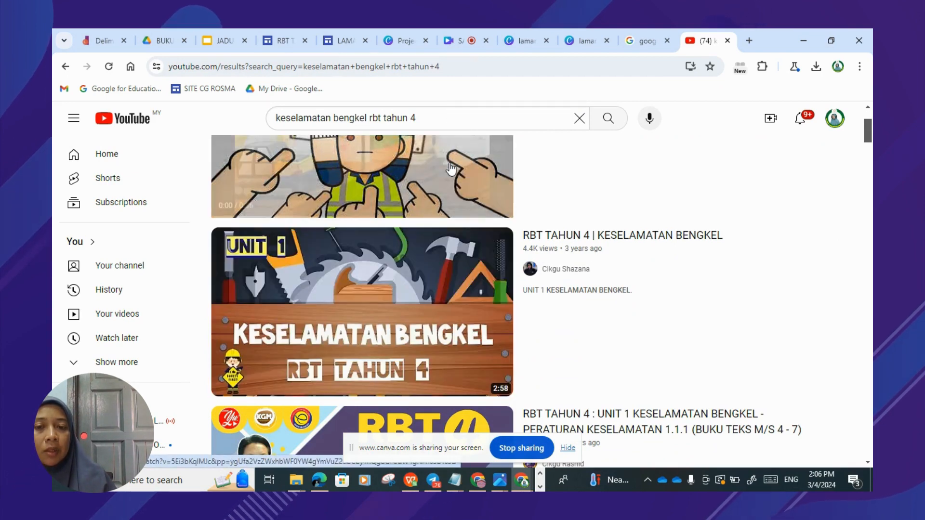
pyautogui.moveTo(451, 169)
pyautogui.scroll(2, 451, 170)
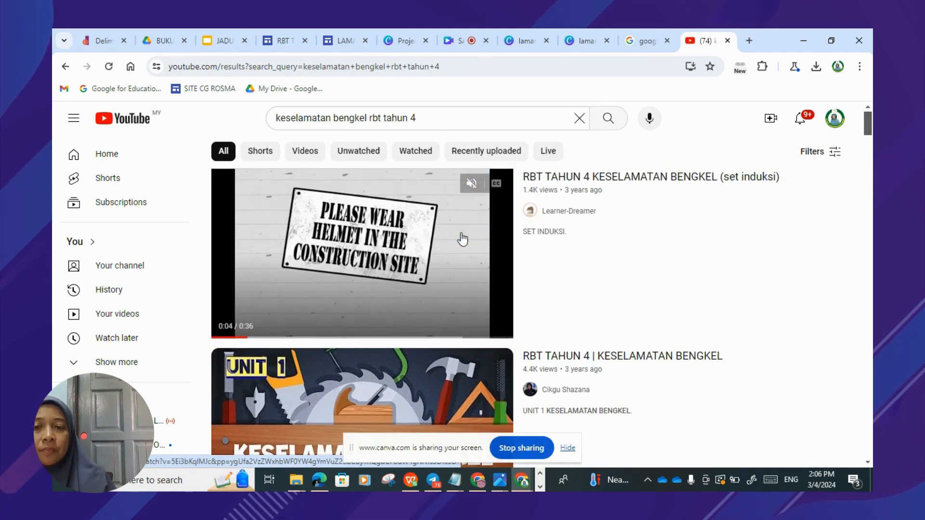
pyautogui.scroll(-1, 462, 239)
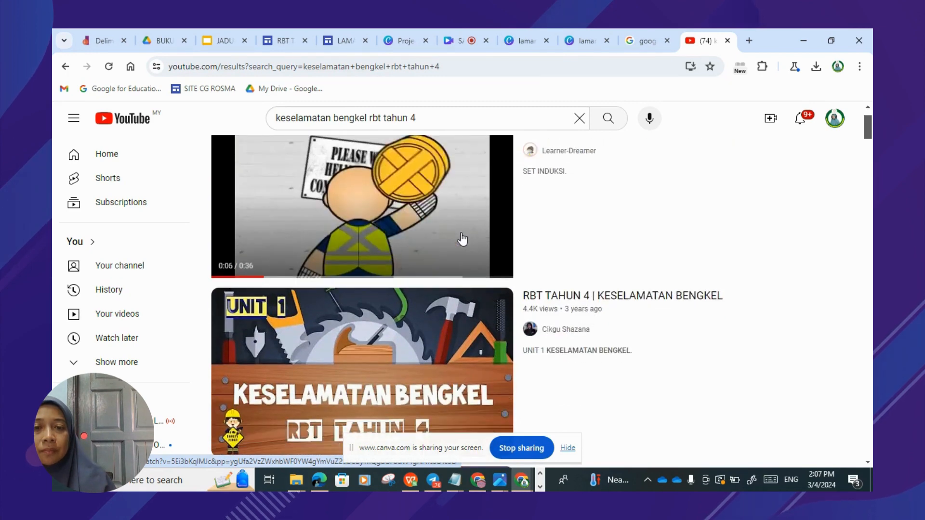
pyautogui.scroll(-2, 465, 233)
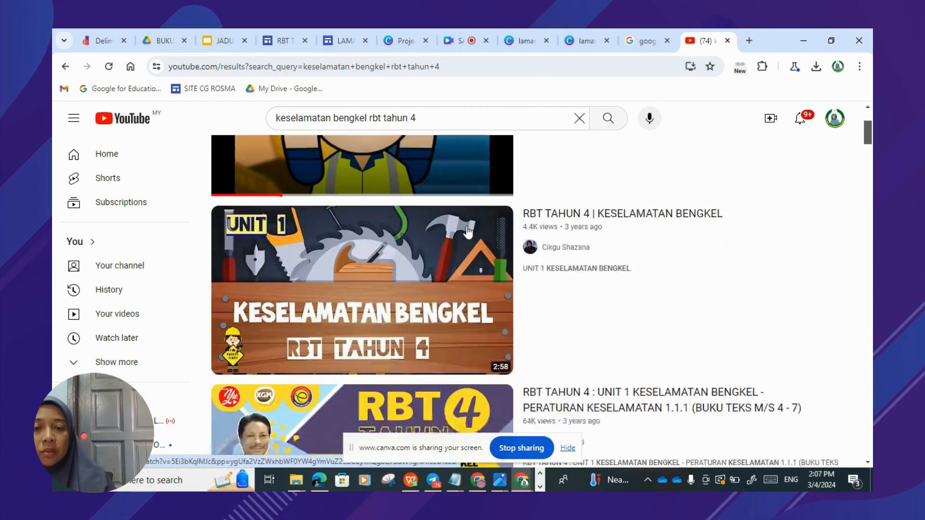
pyautogui.scroll(-2, 467, 233)
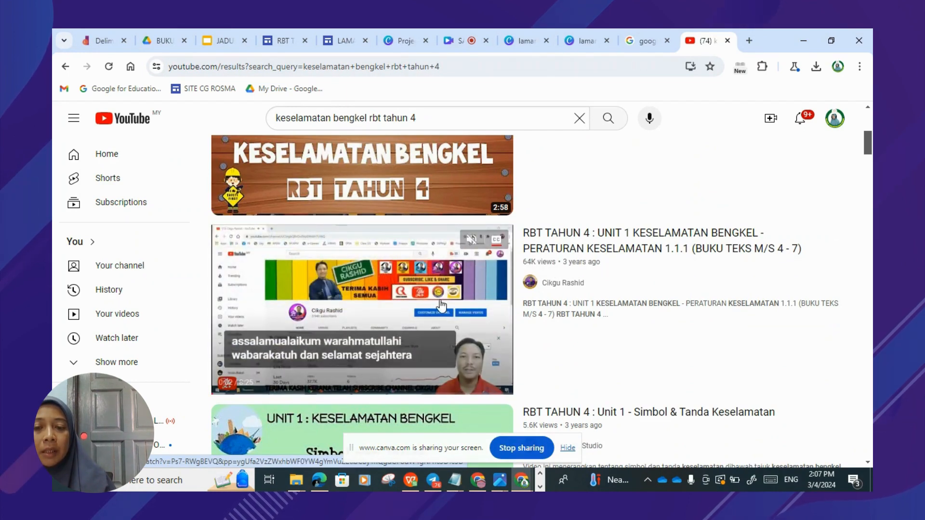
pyautogui.click(552, 262)
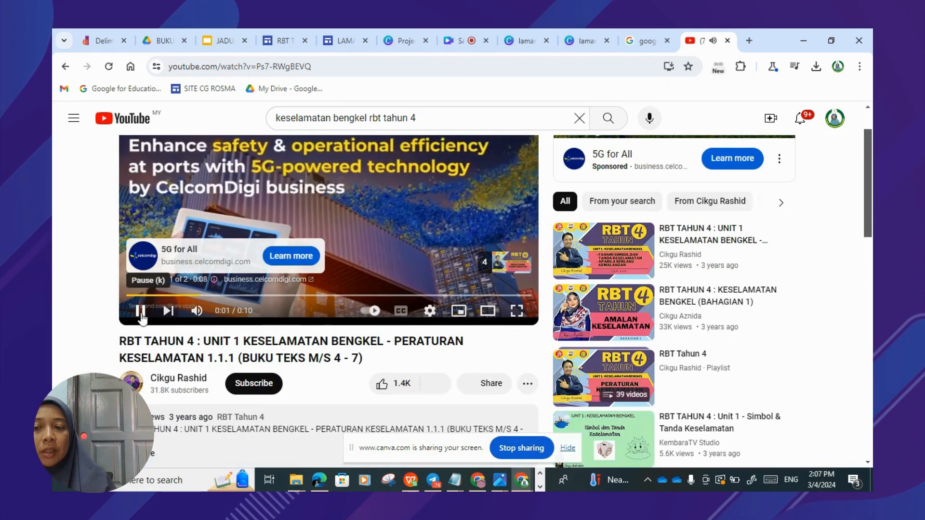
# Pause playback and copy the video's share link
pyautogui.click(140, 311)
pyautogui.click(489, 384)
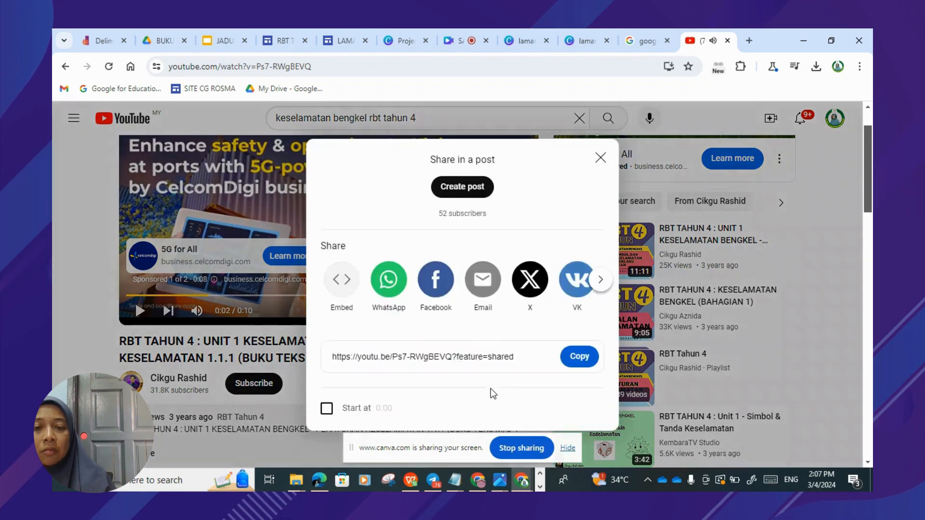
pyautogui.click(580, 357)
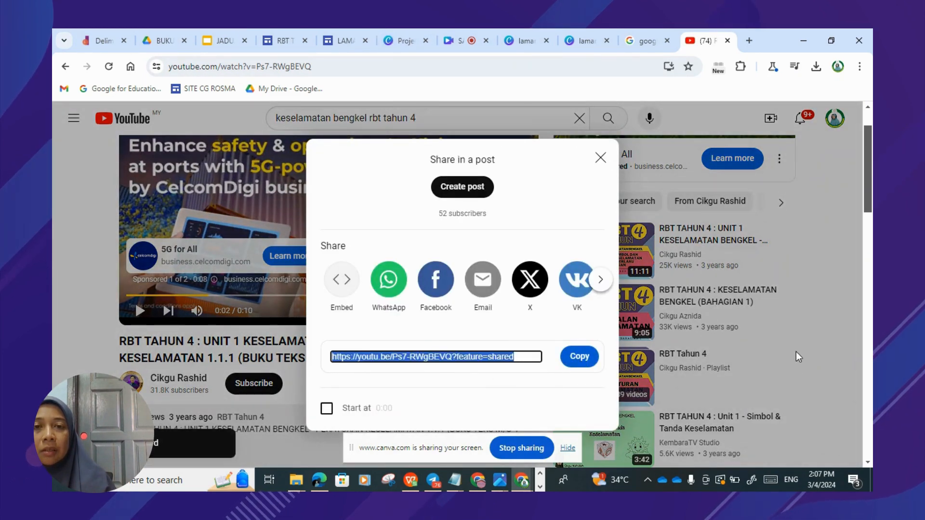
# Insert the YouTube video from the copied link below the TONTON VIDEO DAN FAHAMKAN heading on the RBT TAHUN 4 site
pyautogui.click(283, 41)
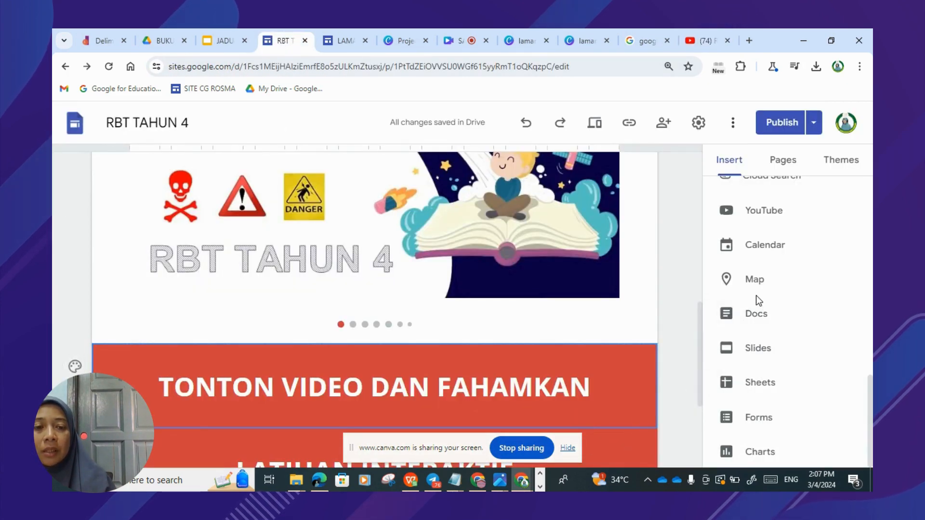
pyautogui.click(742, 212)
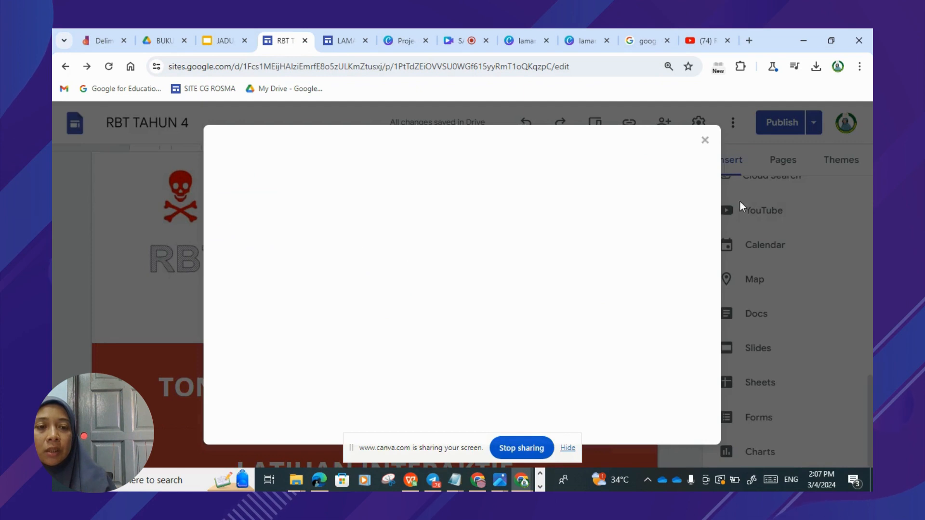
pyautogui.rightClick(350, 217)
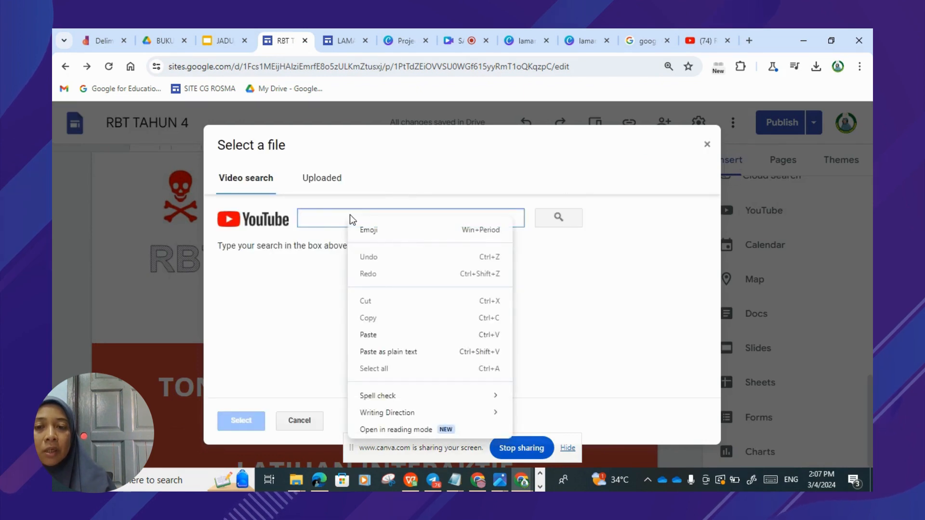
pyautogui.click(378, 339)
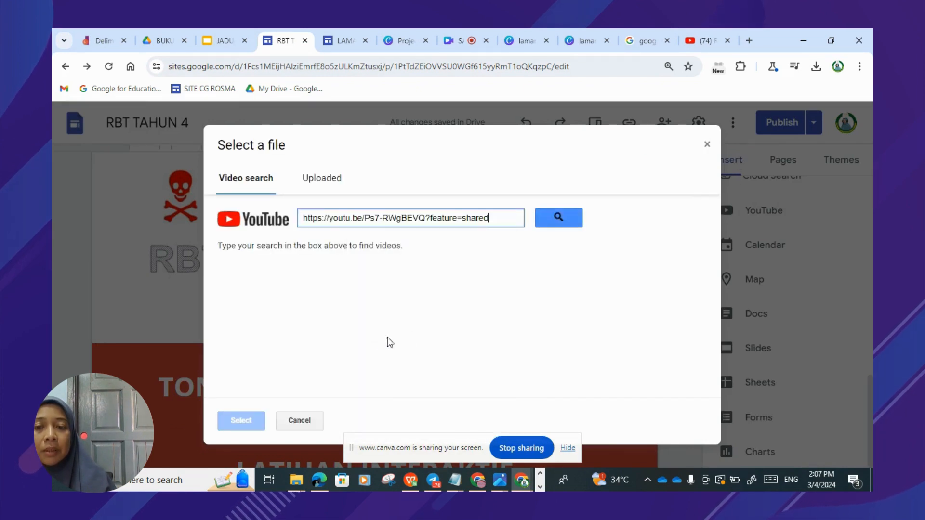
pyautogui.click(557, 224)
pyautogui.click(529, 284)
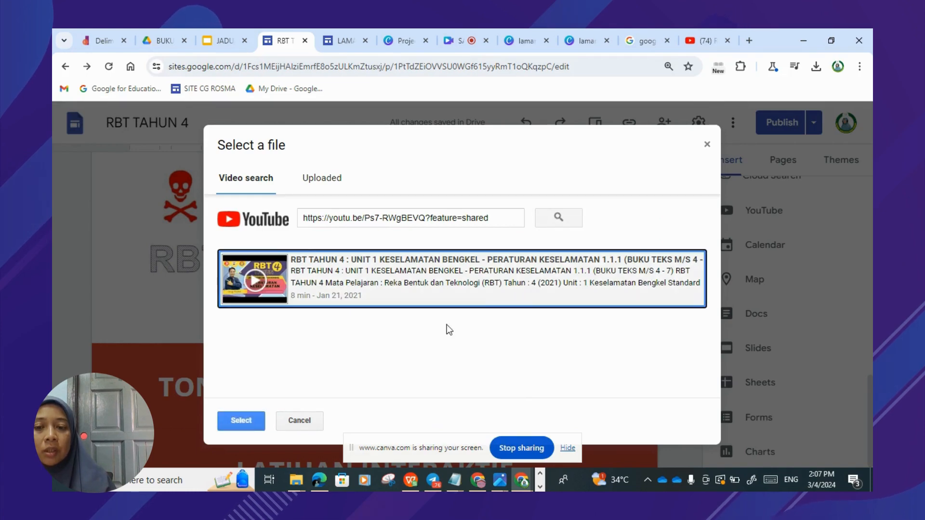
pyautogui.click(239, 422)
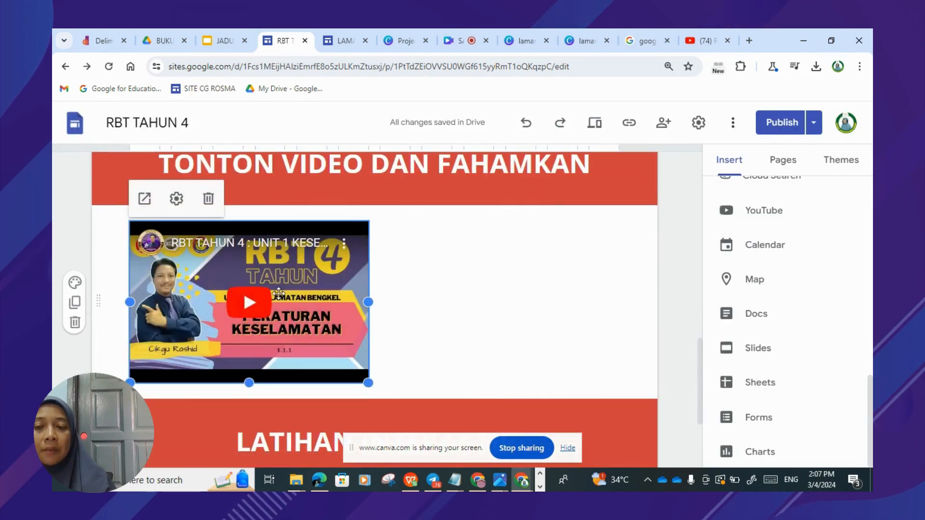
pyautogui.click(439, 332)
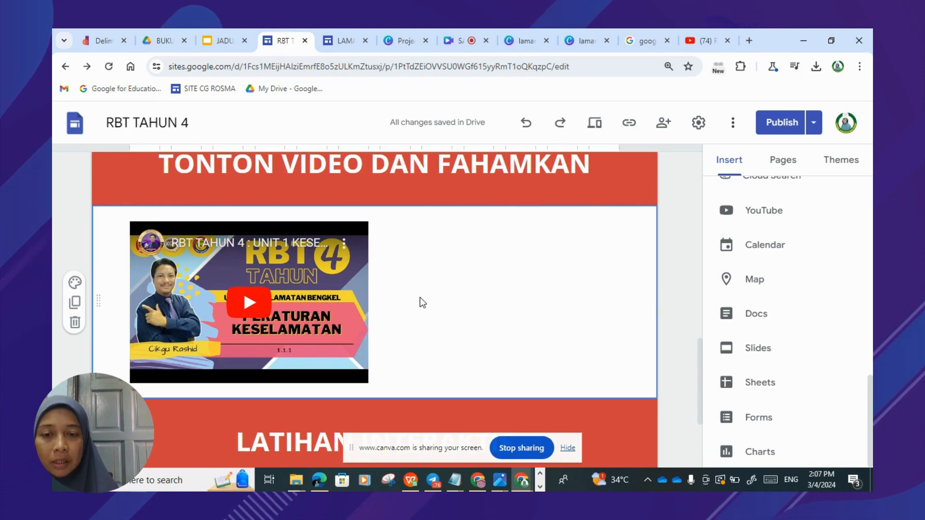
# Review the UNIT 1 : KESELAMATAN BENGKEL page from its header down to the embedded video and the LATIHAN INTERAKTIF heading
pyautogui.scroll(-1, 419, 303)
pyautogui.scroll(2, 421, 303)
pyautogui.scroll(-3, 421, 303)
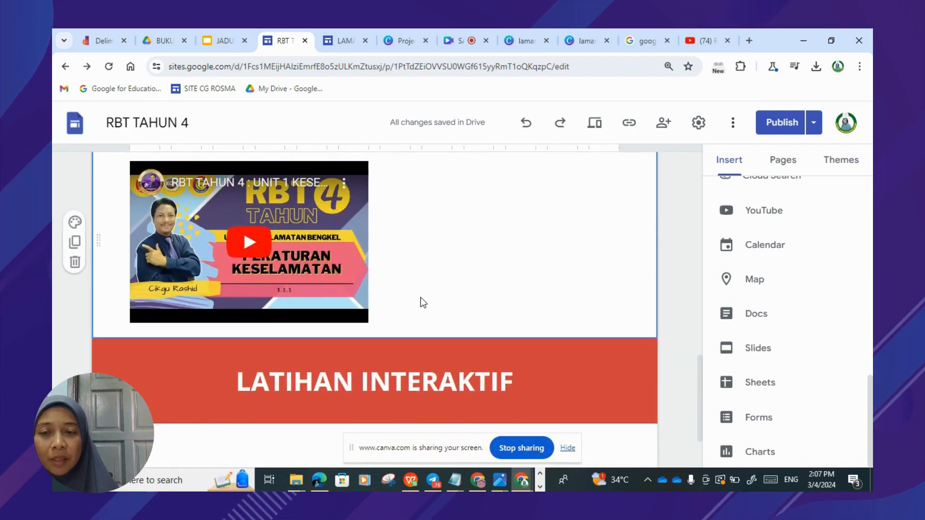
pyautogui.scroll(8, 421, 296)
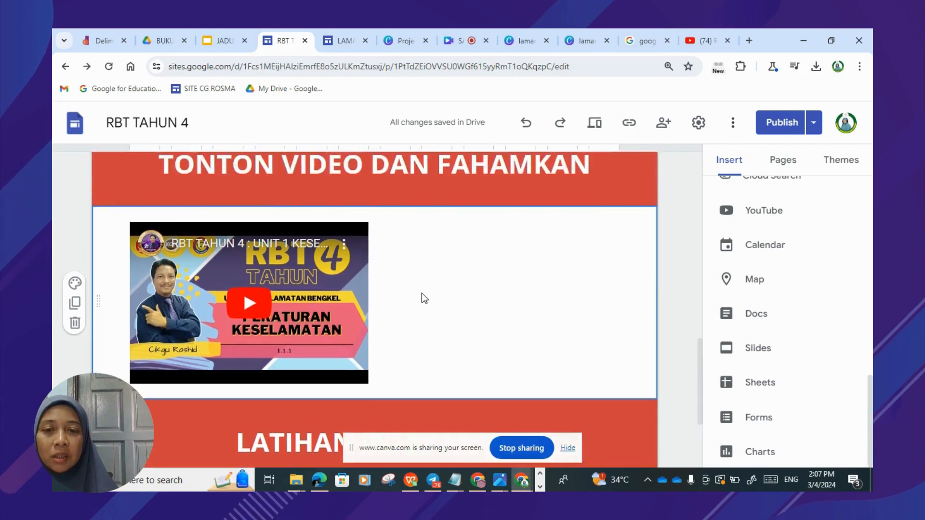
pyautogui.scroll(8, 423, 293)
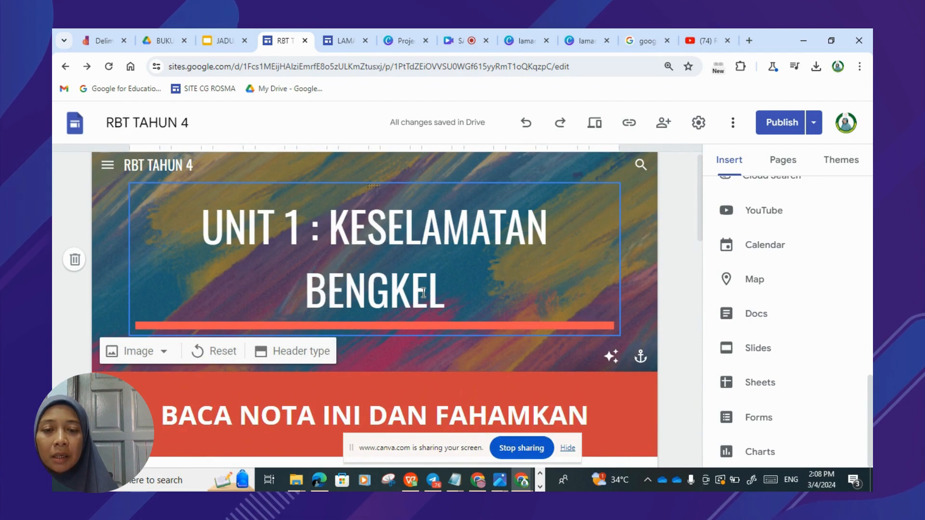
pyautogui.scroll(-10, 423, 293)
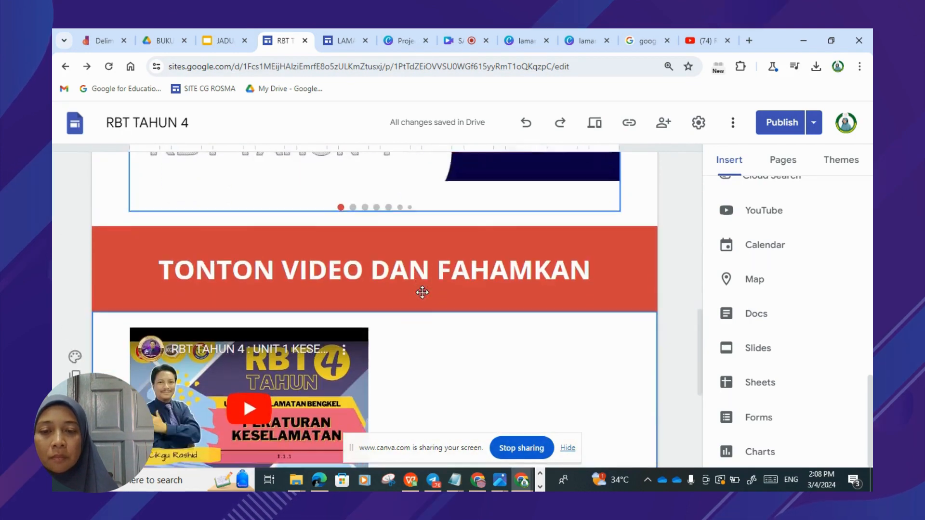
pyautogui.scroll(-2, 423, 292)
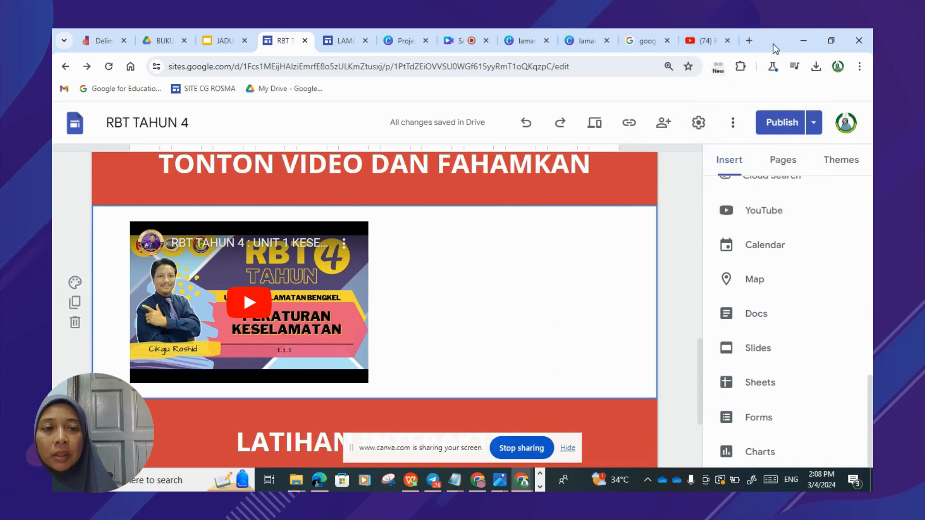
# Switch to YouTube, close the share dialog and return to the search results to browse for another workshop safety video
pyautogui.click(704, 38)
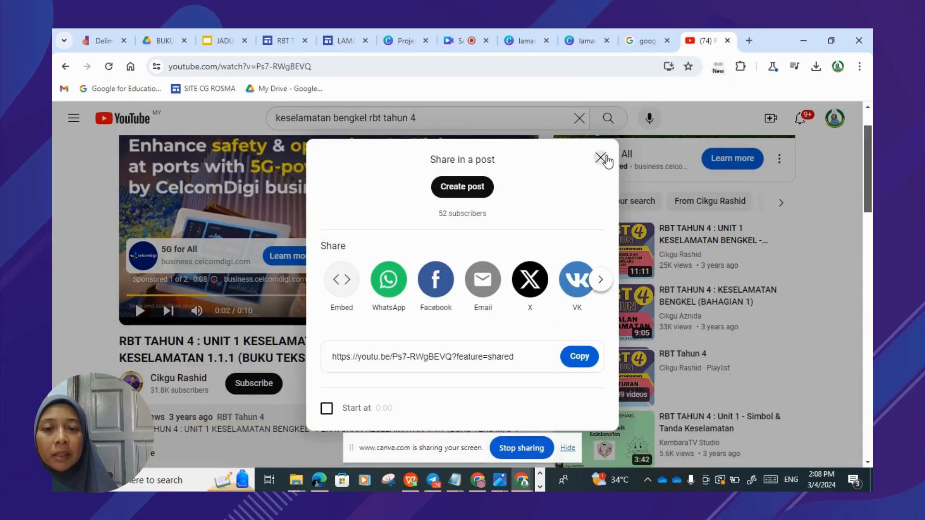
pyautogui.click(599, 159)
pyautogui.click(65, 67)
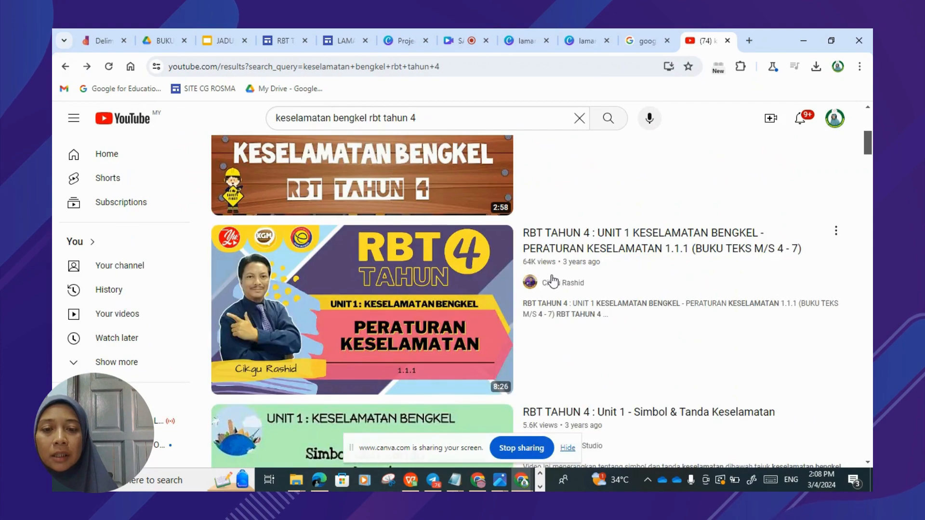
pyautogui.scroll(-6, 553, 280)
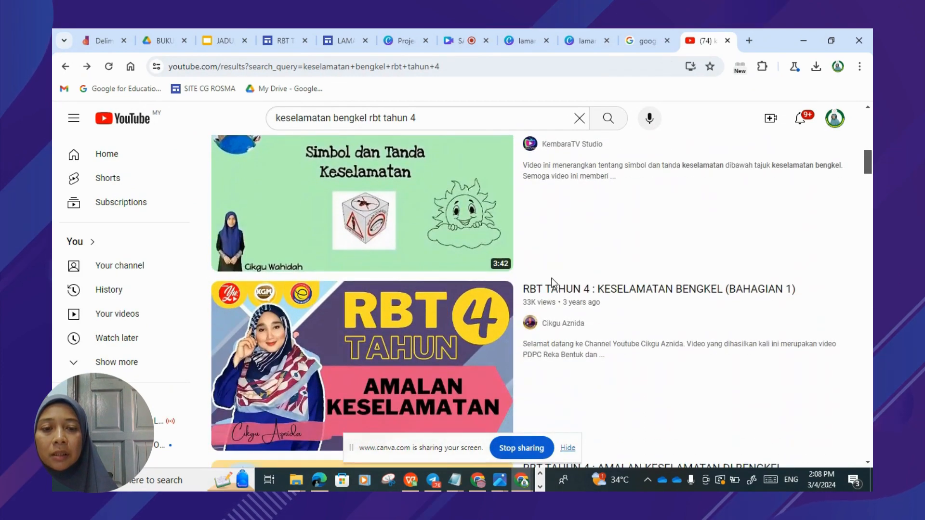
pyautogui.scroll(10, 606, 288)
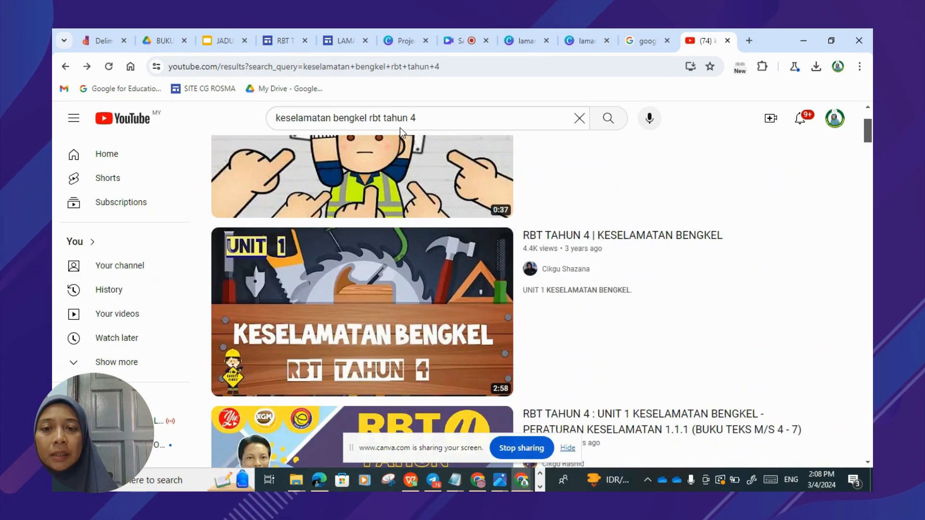
# Search YouTube for "keselamatan ALATAN rbt tahun 4"
pyautogui.click(367, 120)
pyautogui.press('BackSpace')
pyautogui.press('BackSpace')
pyautogui.press('BackSpace')
pyautogui.press('BackSpace')
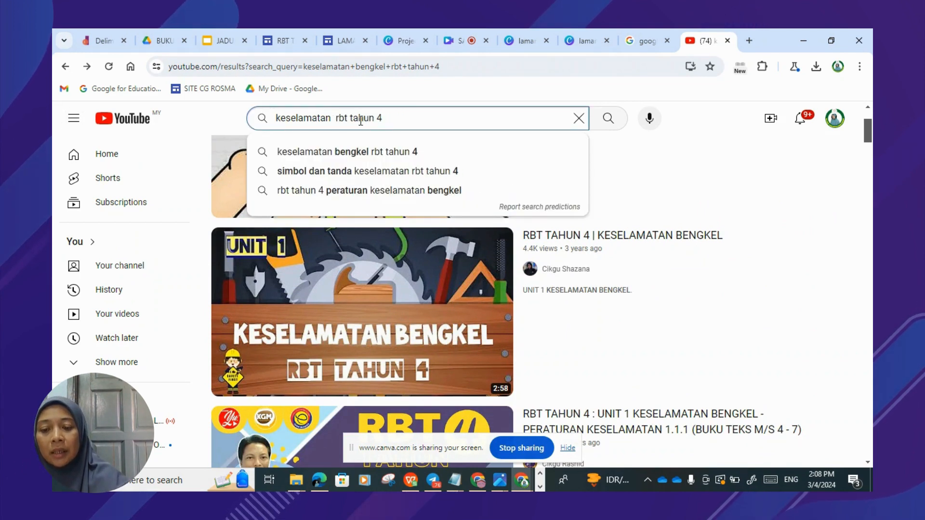
pyautogui.write('ALATAN')
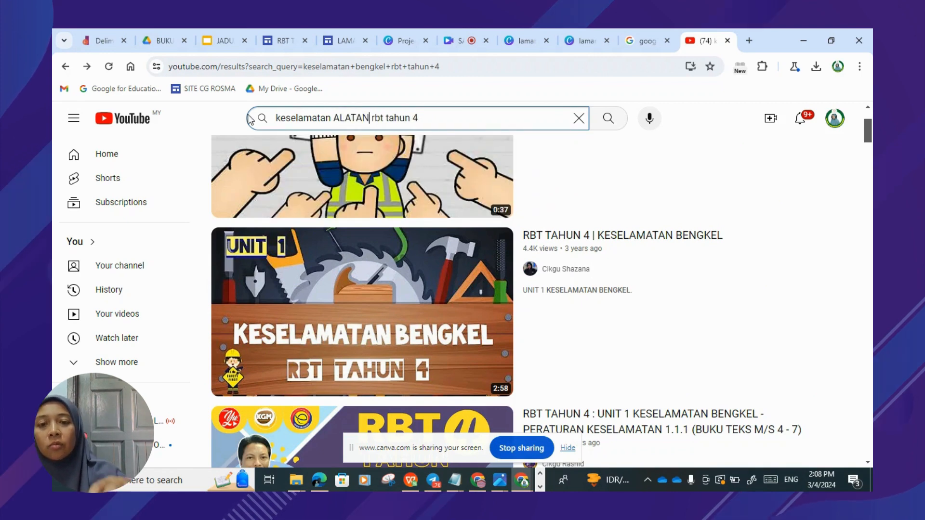
pyautogui.press('Return')
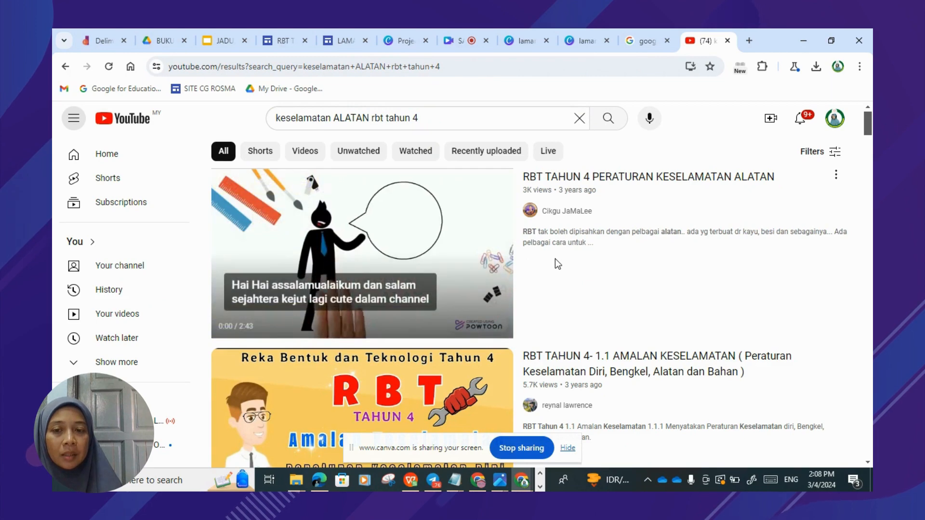
# Browse the results and open the video "RBT Tahun 4 Peraturan Keselamatan Alatan dan Bahan"
pyautogui.scroll(-1, 611, 310)
pyautogui.scroll(-7, 612, 311)
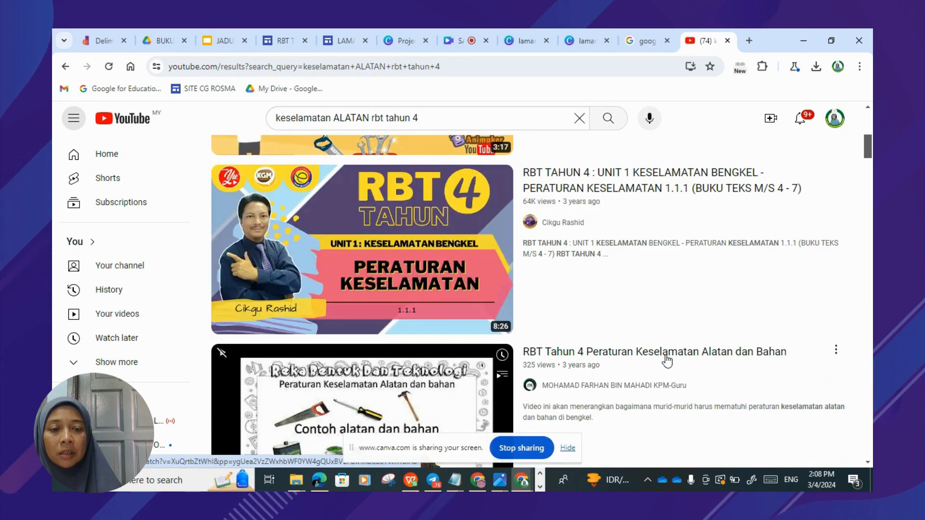
pyautogui.scroll(-3, 666, 360)
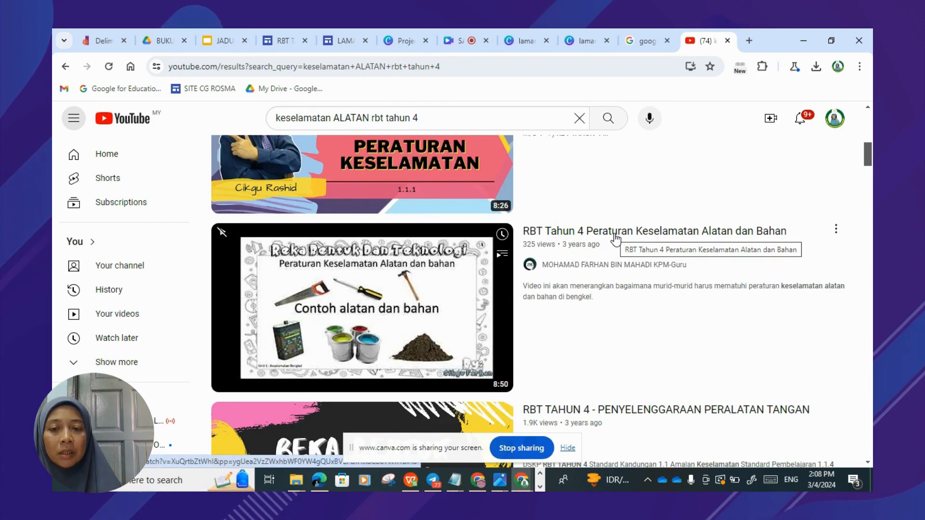
pyautogui.click(615, 235)
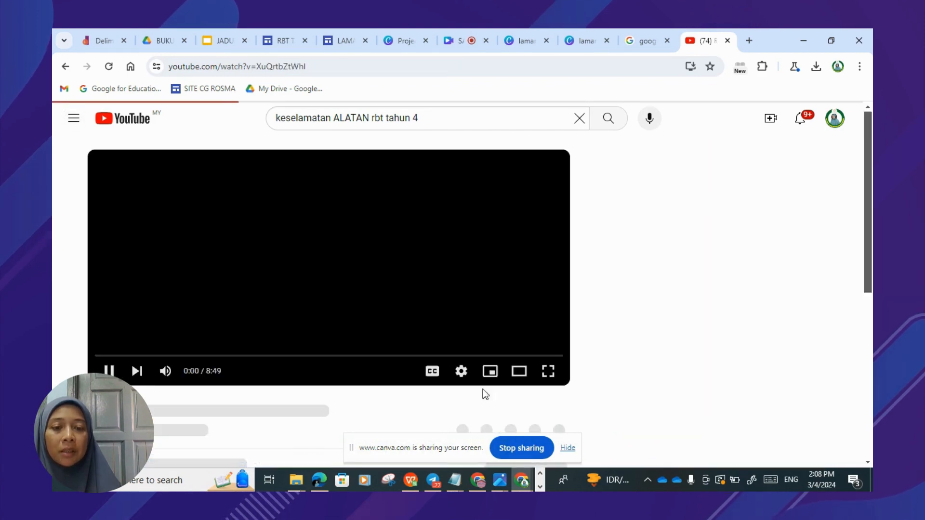
# Pause the tools and materials safety video and copy its share link
pyautogui.click(109, 371)
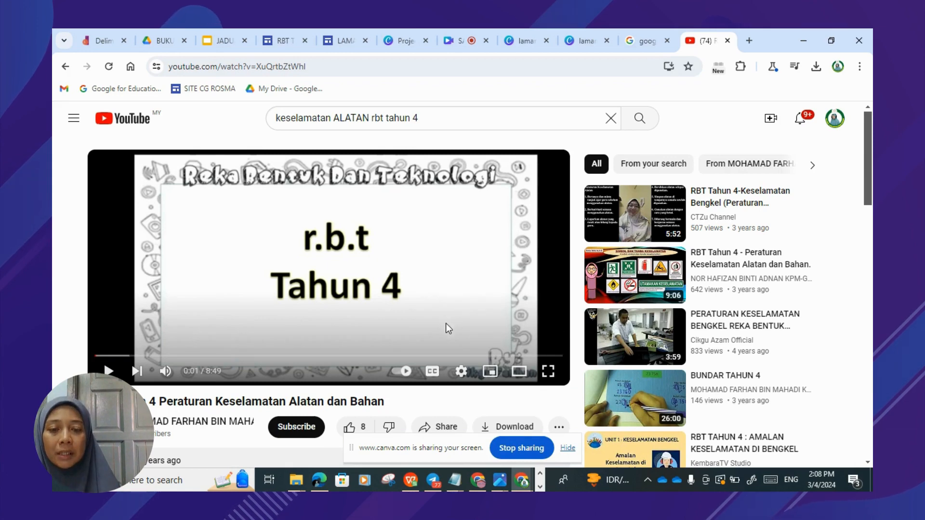
pyautogui.click(446, 427)
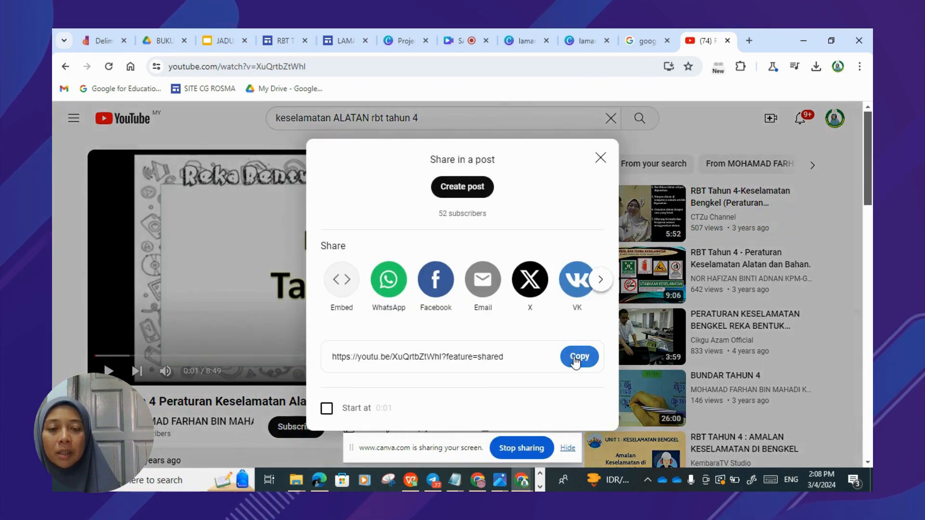
pyautogui.click(578, 356)
# Switch to the RBT TAHUN 4 site and insert the YouTube video "RBT Tahun 4 Peraturan Keselamatan Alatan dan Bahan" from the copied link
pyautogui.click(289, 41)
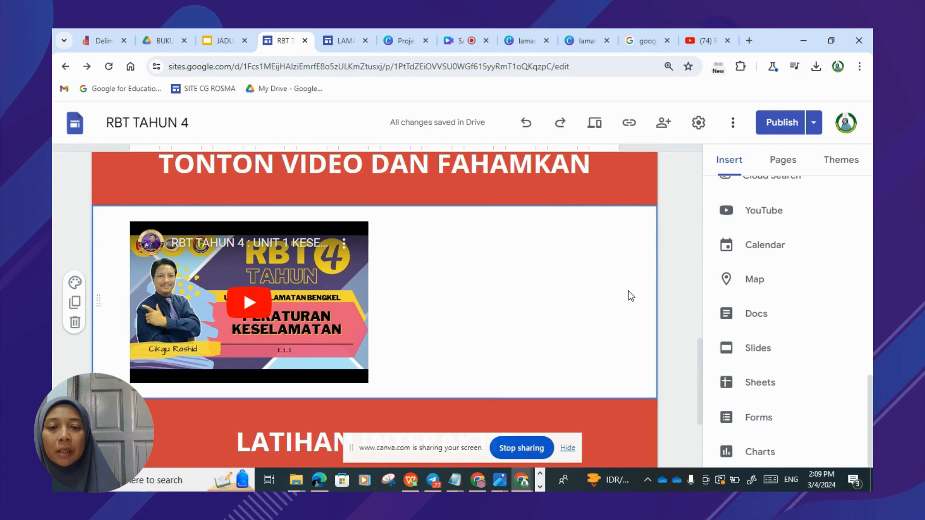
pyautogui.click(759, 217)
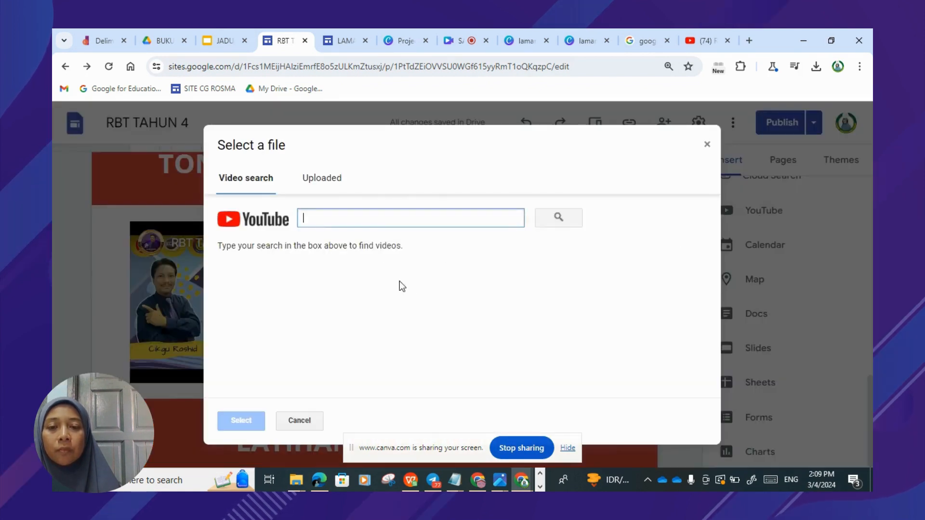
pyautogui.rightClick(373, 220)
pyautogui.click(401, 345)
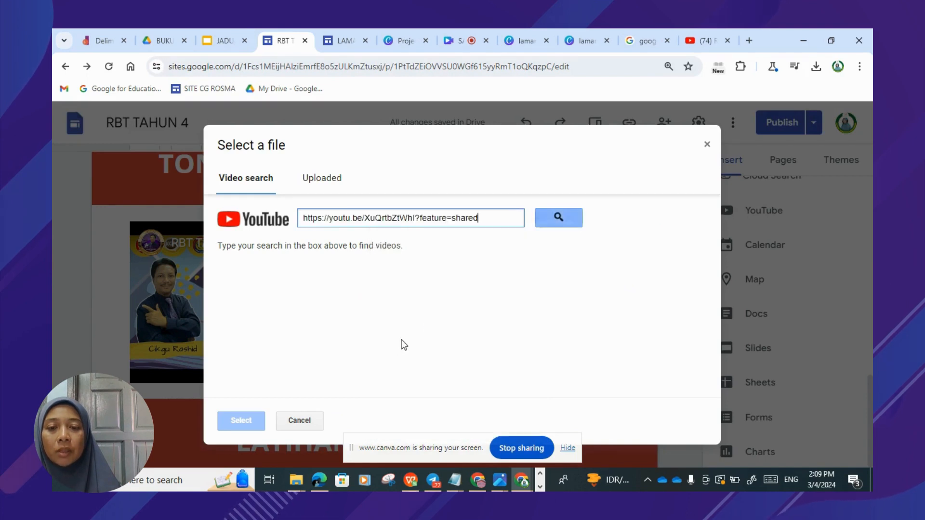
pyautogui.click(566, 217)
pyautogui.click(390, 296)
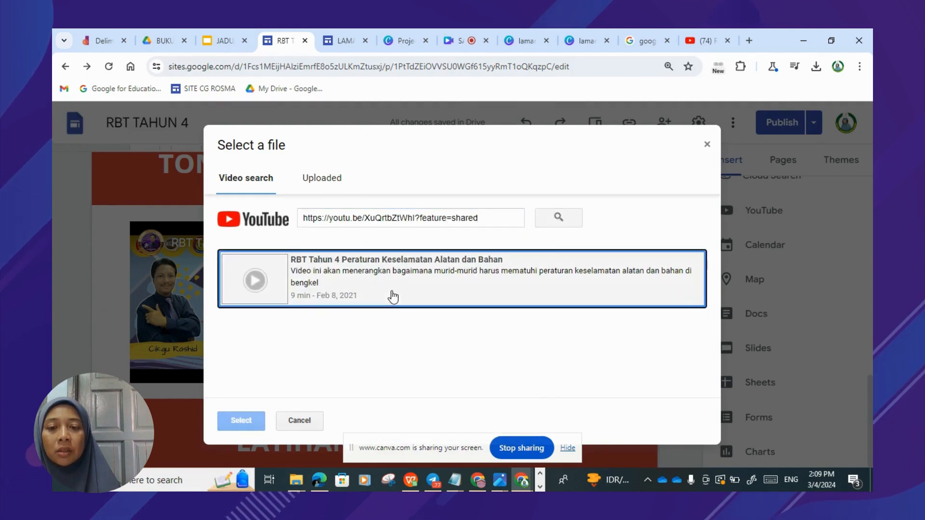
pyautogui.click(241, 421)
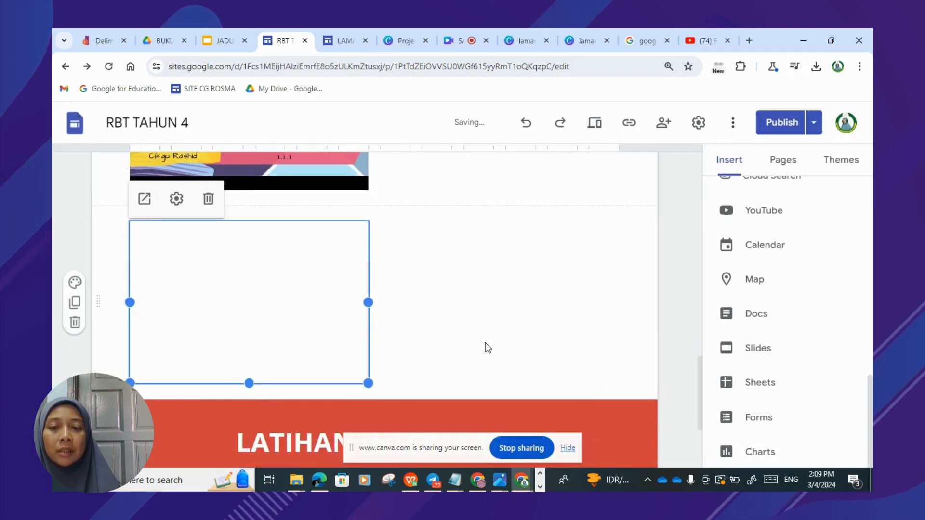
# Move the newly inserted video beside the first video under the TONTON VIDEO DAN FAHAMKAN heading
pyautogui.scroll(2, 406, 344)
pyautogui.moveTo(349, 388); pyautogui.dragTo(457, 216)
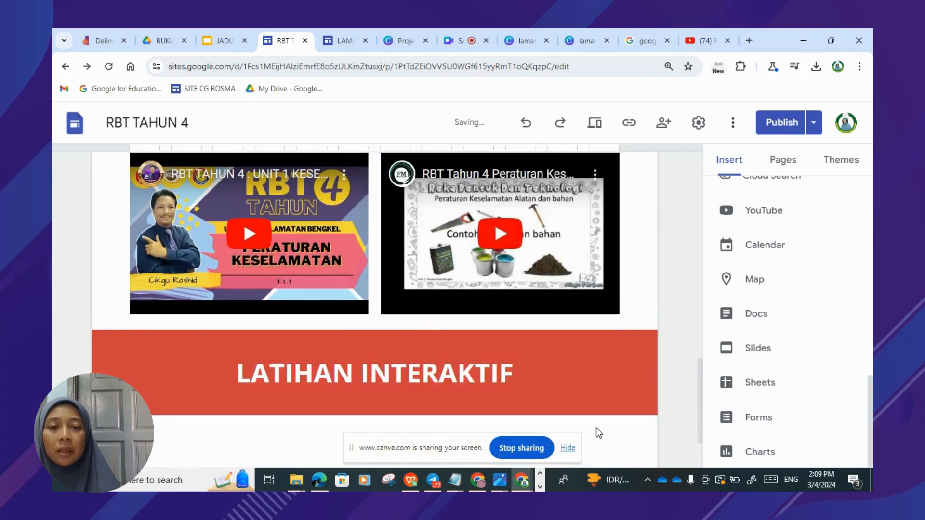
pyautogui.scroll(2, 596, 426)
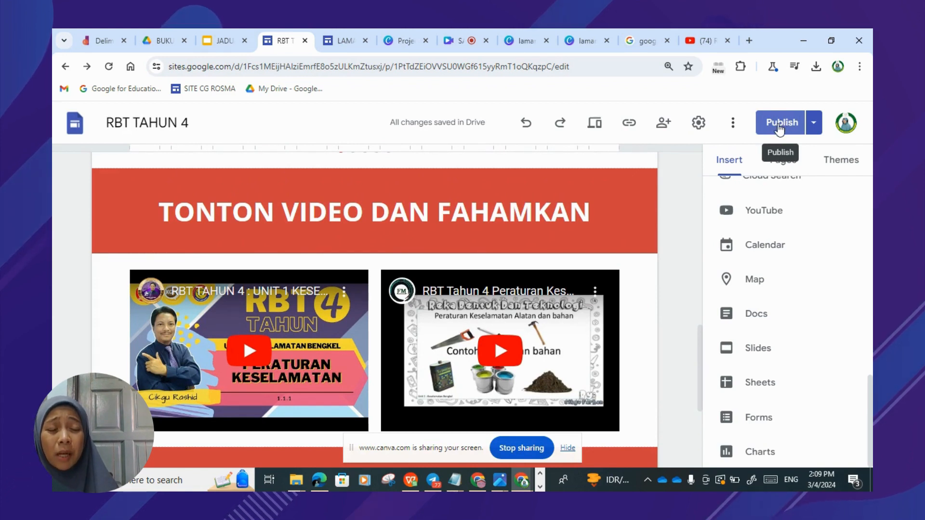
# Review and publish the changes to the RBT TAHUN 4 site
pyautogui.click(779, 125)
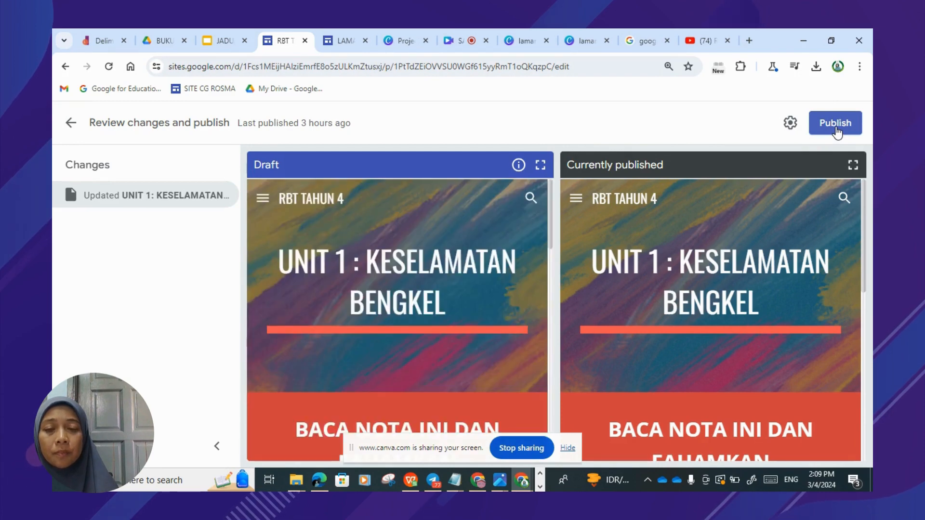
pyautogui.click(836, 127)
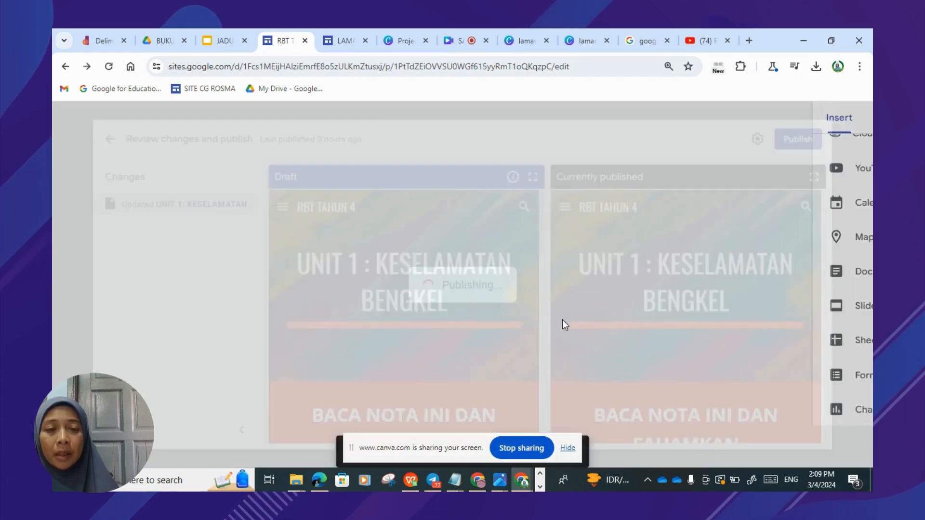
pyautogui.scroll(-10, 563, 320)
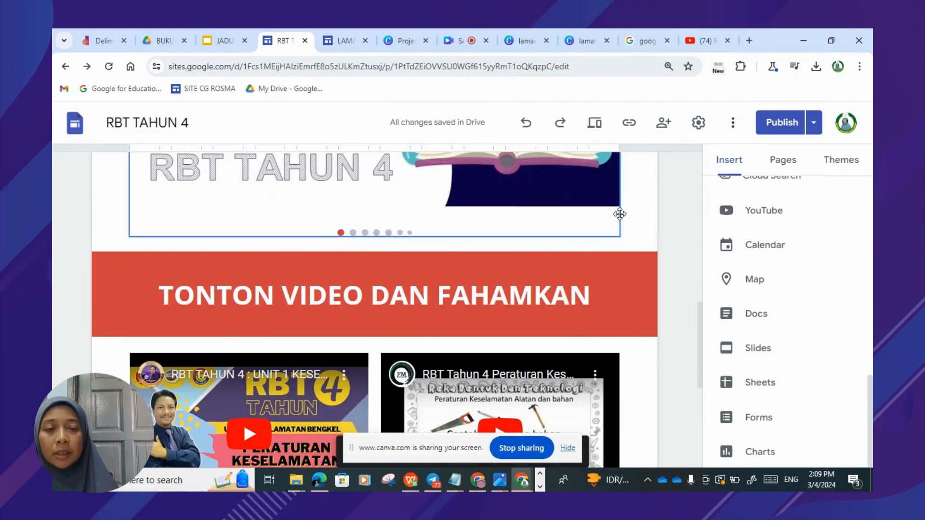
pyautogui.scroll(-4, 620, 212)
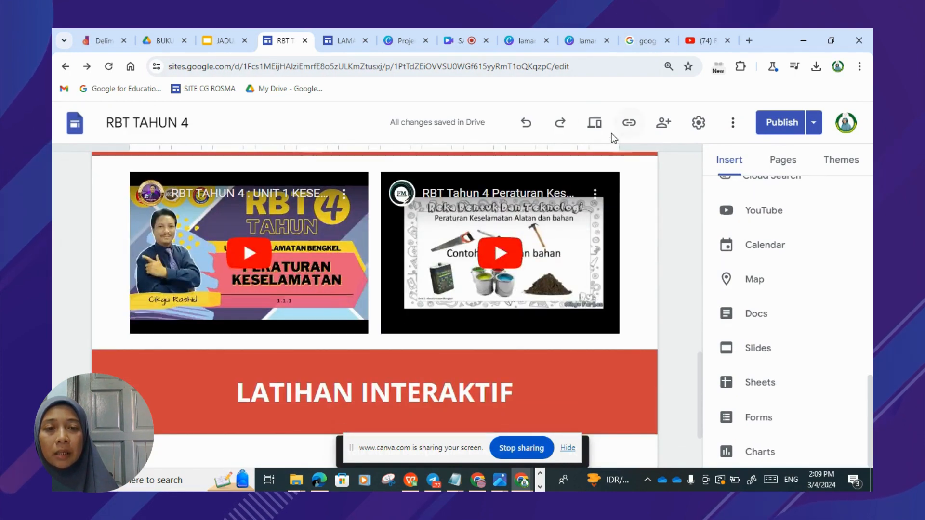
# Preview the page at phone size down to the two videos, then close the preview
pyautogui.click(596, 124)
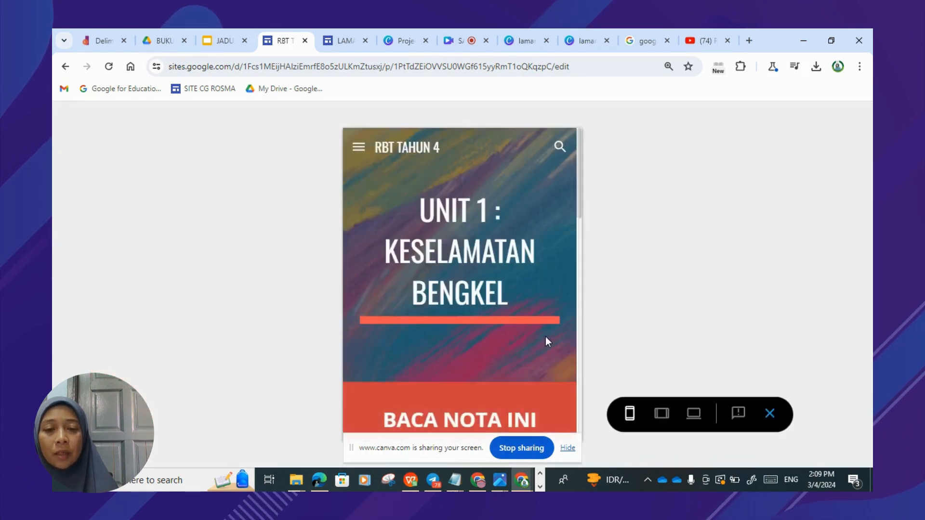
pyautogui.scroll(-10, 545, 337)
pyautogui.scroll(-5, 545, 334)
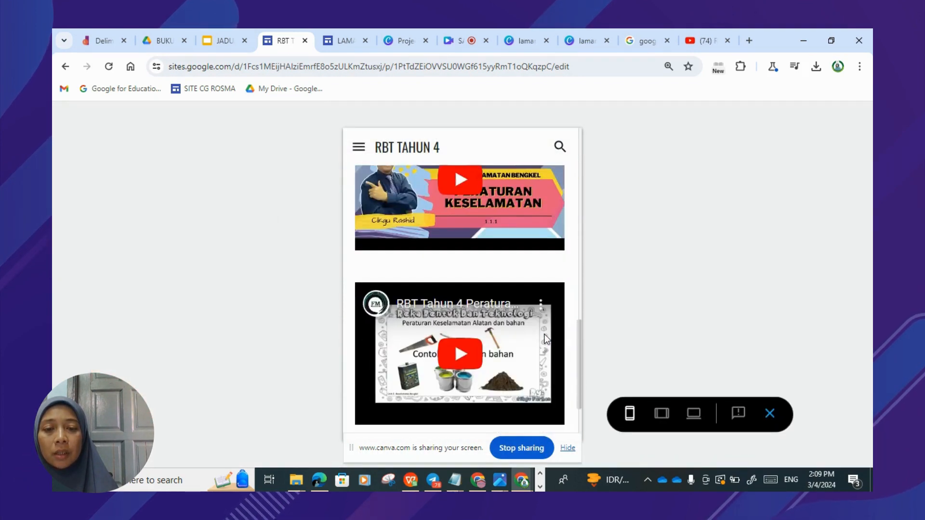
pyautogui.click(770, 414)
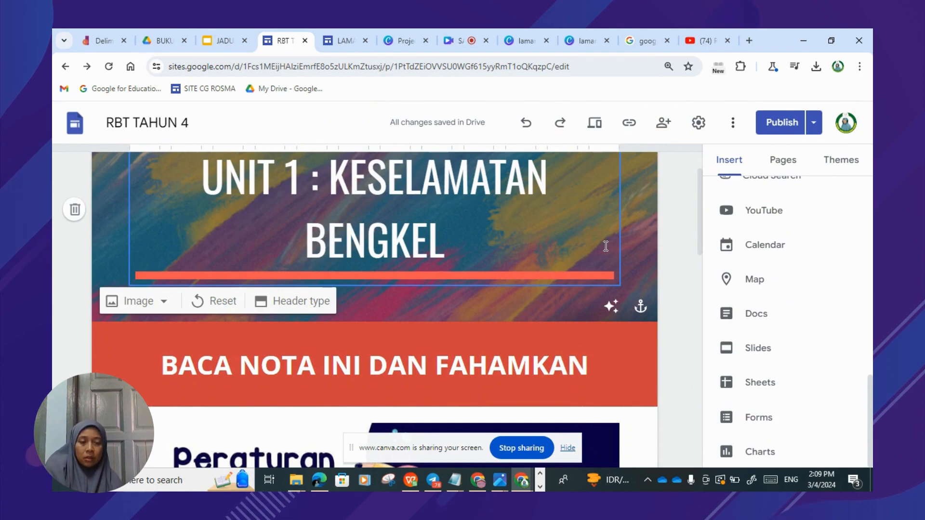
# Look through the available insert elements and go to the empty area below the LATIHAN INTERAKTIF heading
pyautogui.scroll(8, 774, 357)
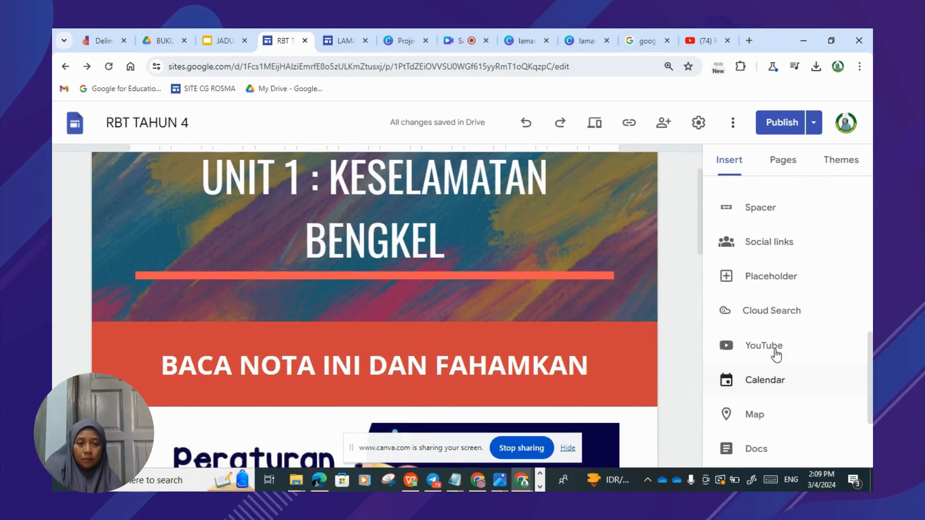
pyautogui.scroll(2, 767, 343)
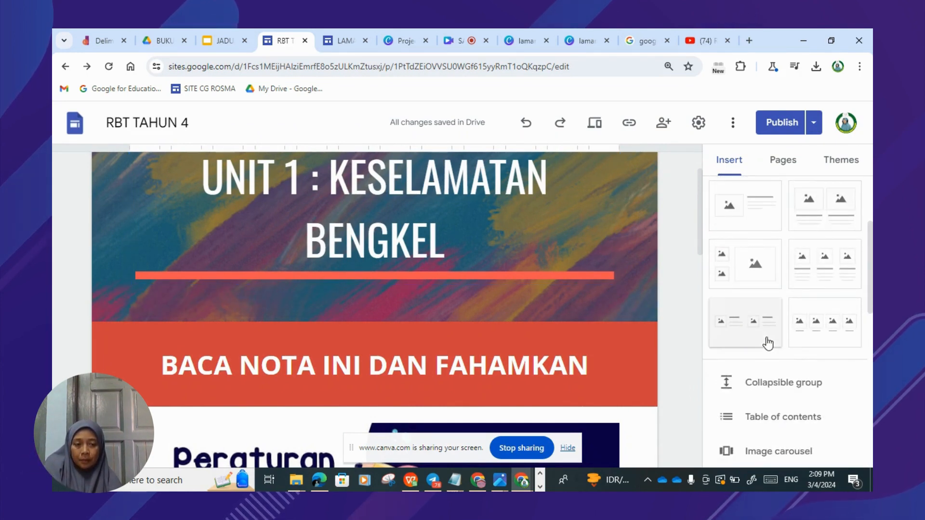
pyautogui.scroll(-6, 767, 342)
pyautogui.scroll(-2, 766, 341)
pyautogui.scroll(-15, 486, 299)
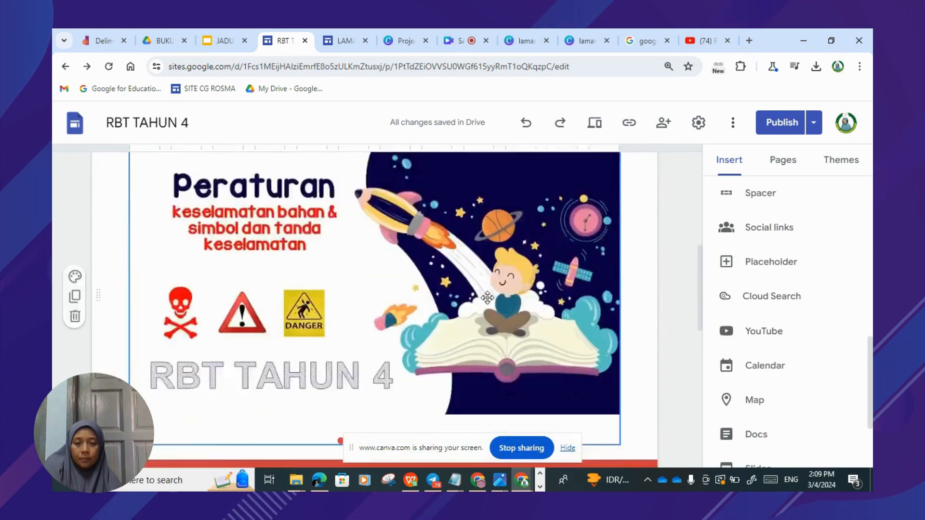
pyautogui.scroll(-3, 485, 296)
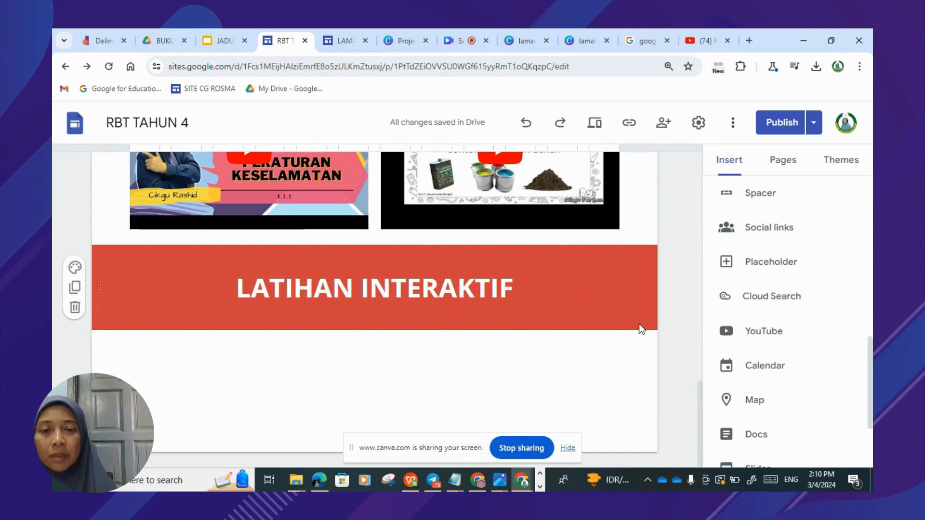
# Open the Quizizz admin site in a new browser tab
pyautogui.click(749, 40)
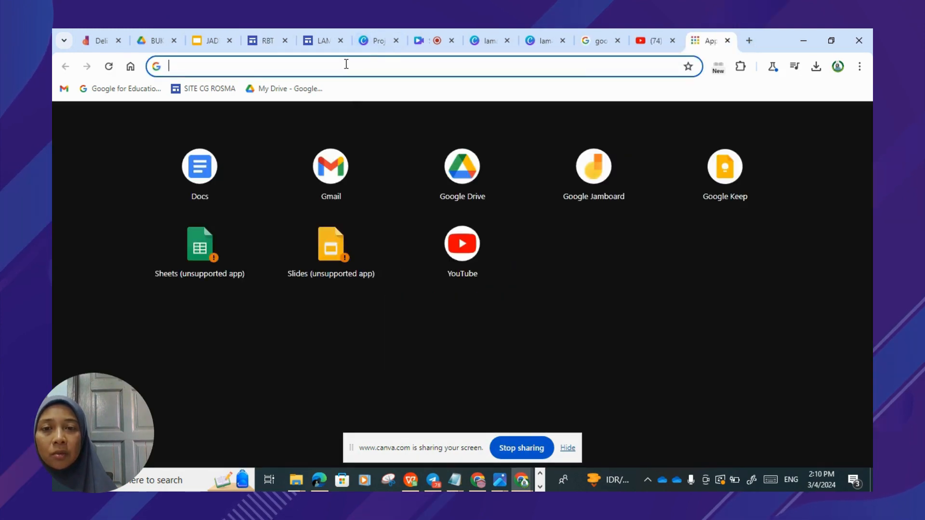
pyautogui.write('QUIZIZZ')
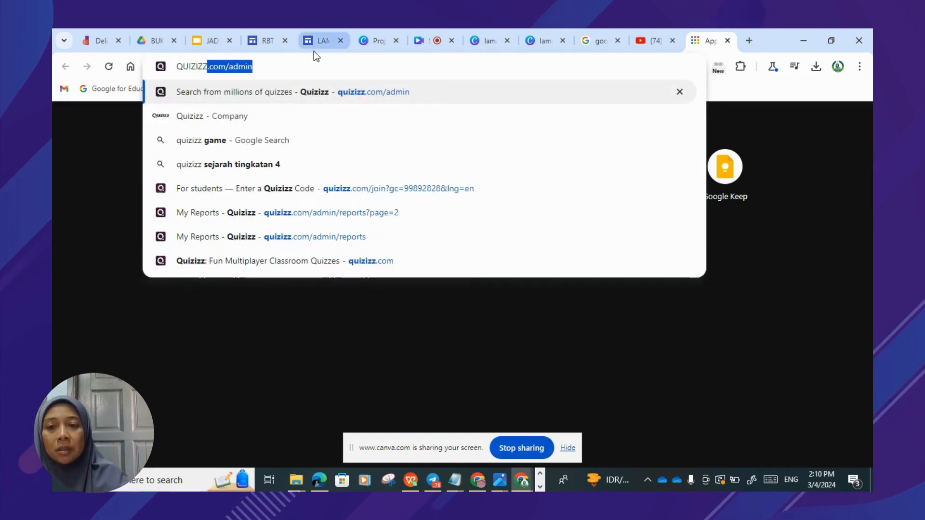
pyautogui.press('Return')
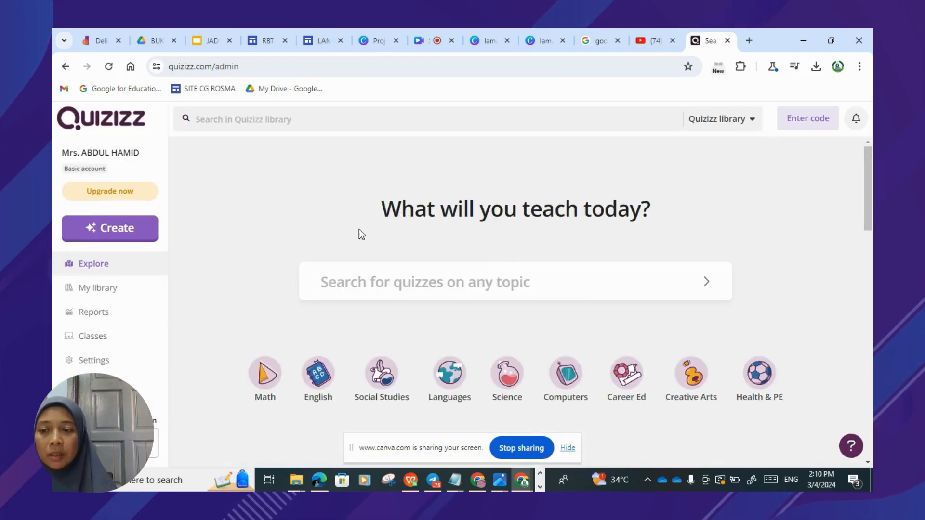
# Open the RBT TAHUN 4 collection from the full list of collections in the Quizizz library
pyautogui.click(109, 297)
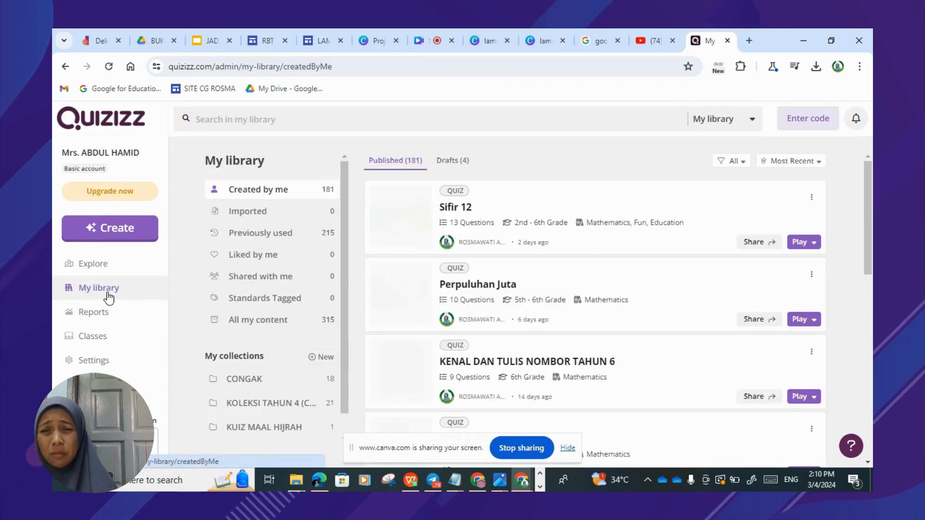
pyautogui.scroll(-4, 558, 369)
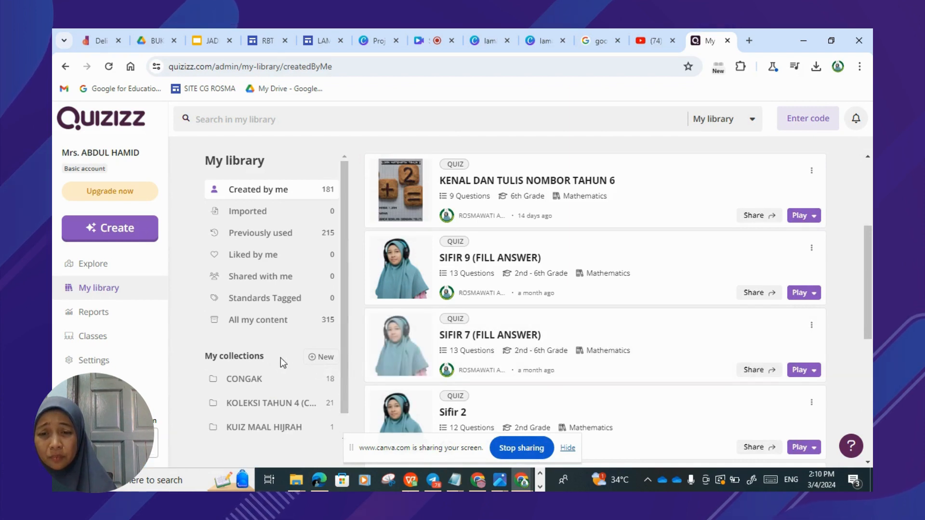
pyautogui.scroll(-1, 249, 375)
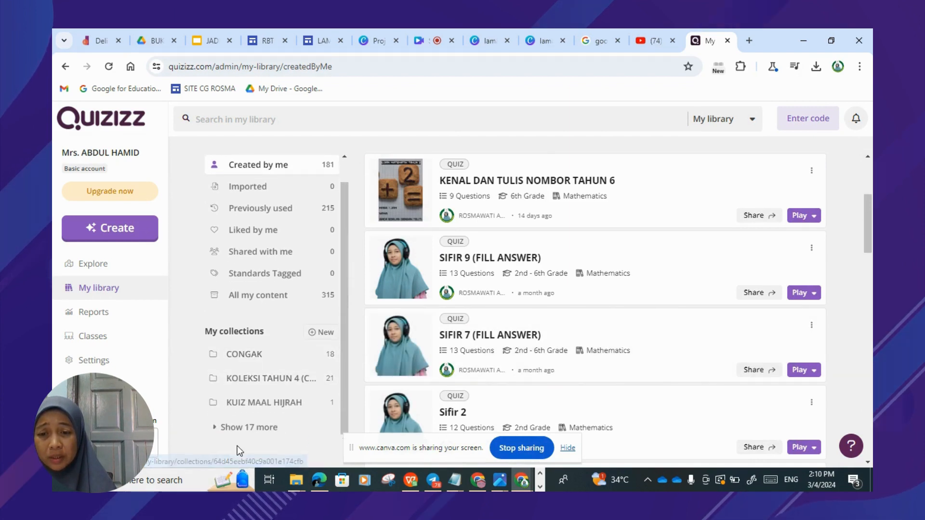
pyautogui.click(247, 433)
pyautogui.scroll(-6, 255, 410)
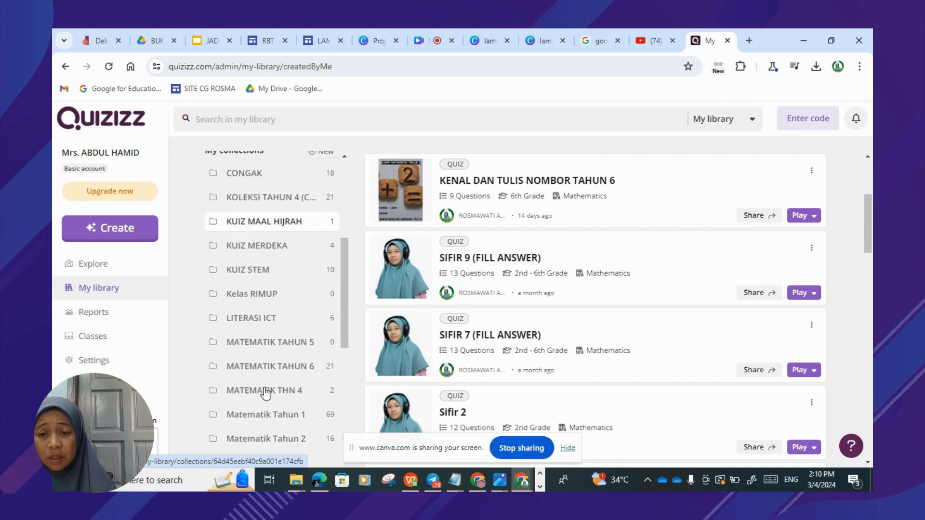
pyautogui.scroll(-2, 266, 393)
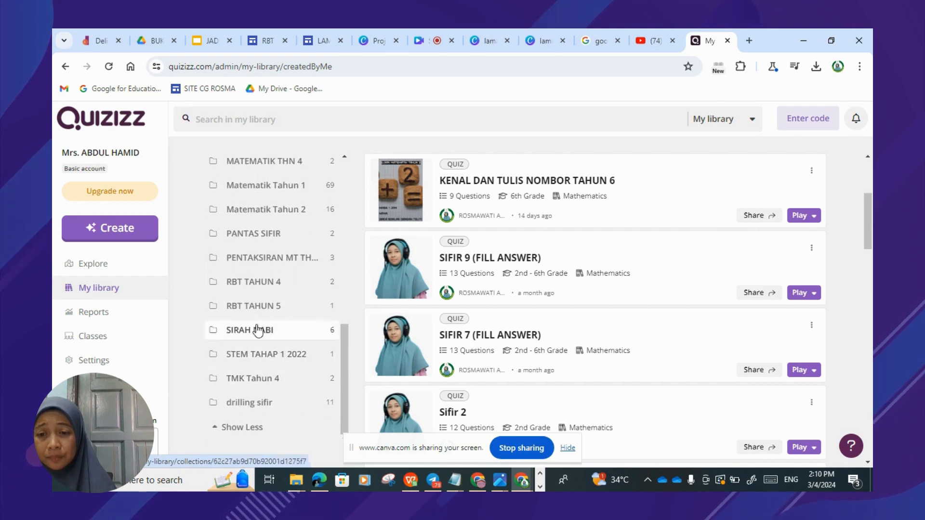
pyautogui.click(265, 288)
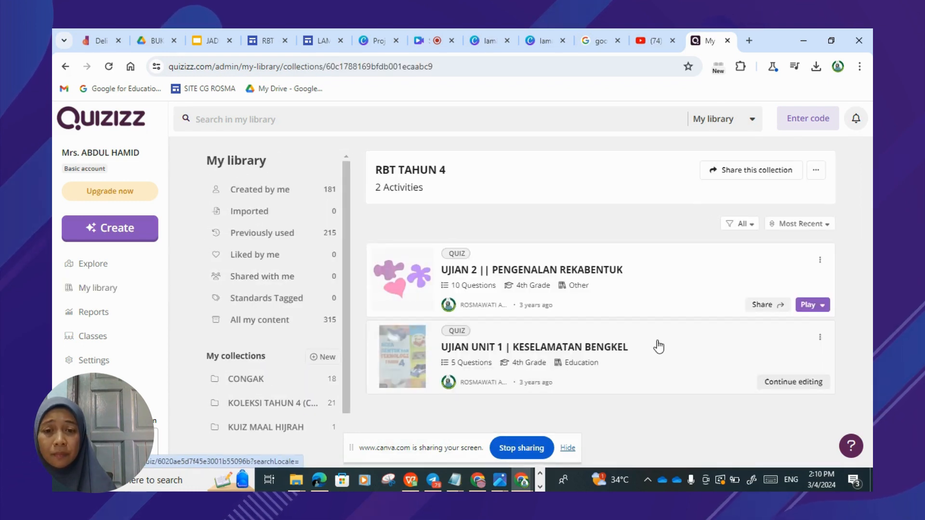
# Open the draft quiz UJIAN UNIT 1 | KESELAMATAN BENGKEL for editing, look through its questions and publish it
pyautogui.click(611, 357)
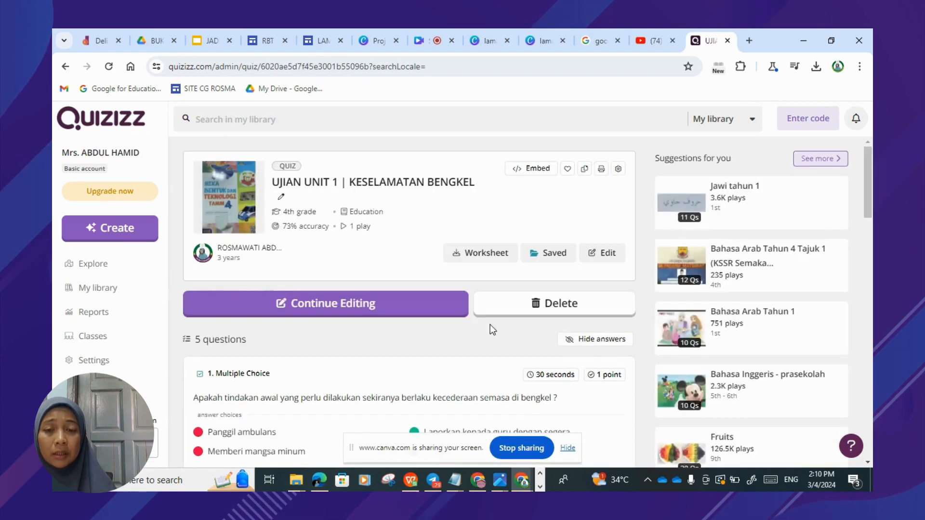
pyautogui.click(369, 305)
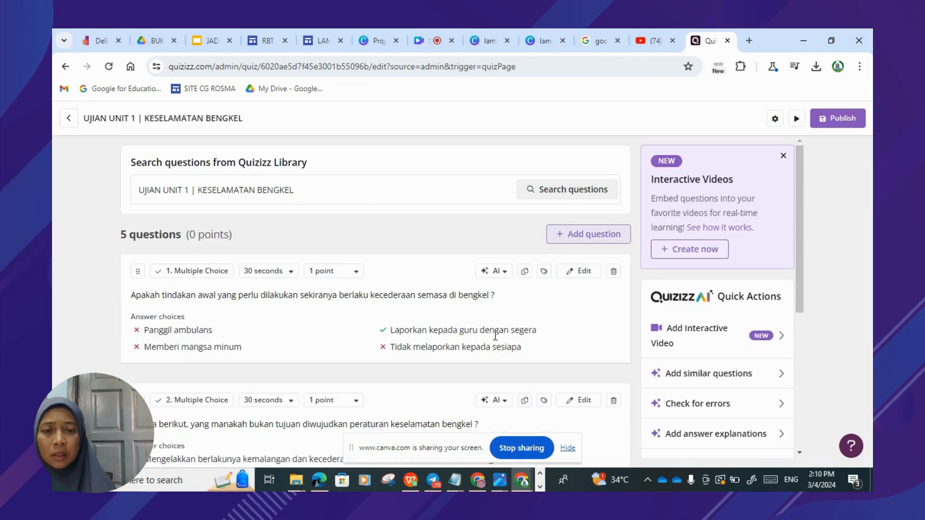
pyautogui.scroll(-8, 495, 336)
pyautogui.scroll(-7, 495, 335)
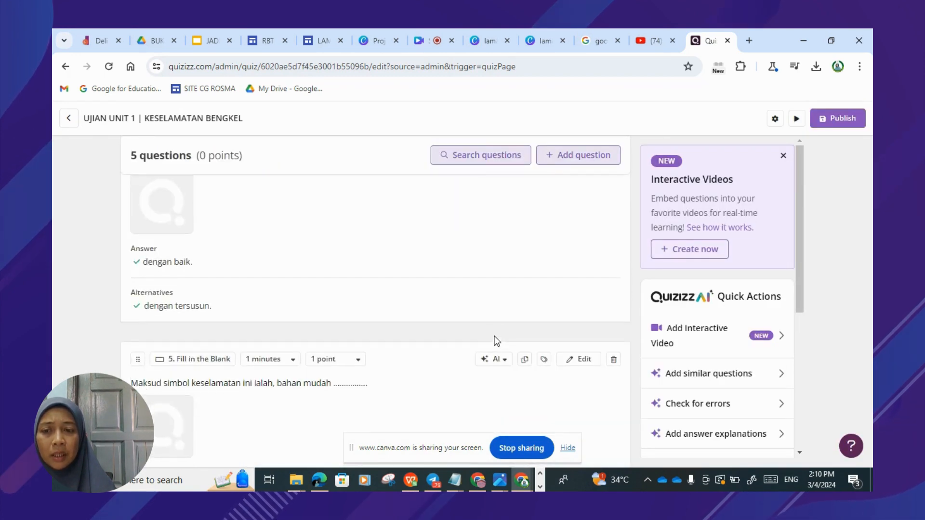
pyautogui.scroll(15, 496, 343)
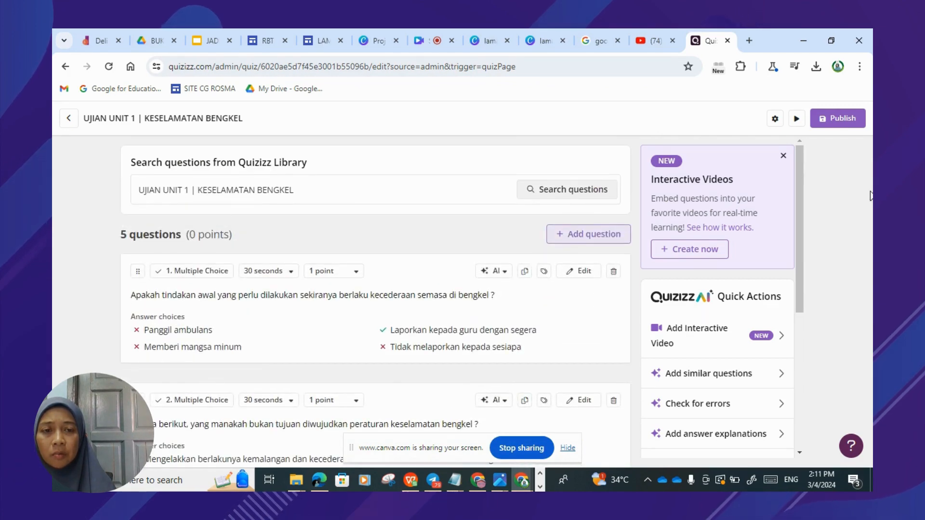
pyautogui.click(842, 120)
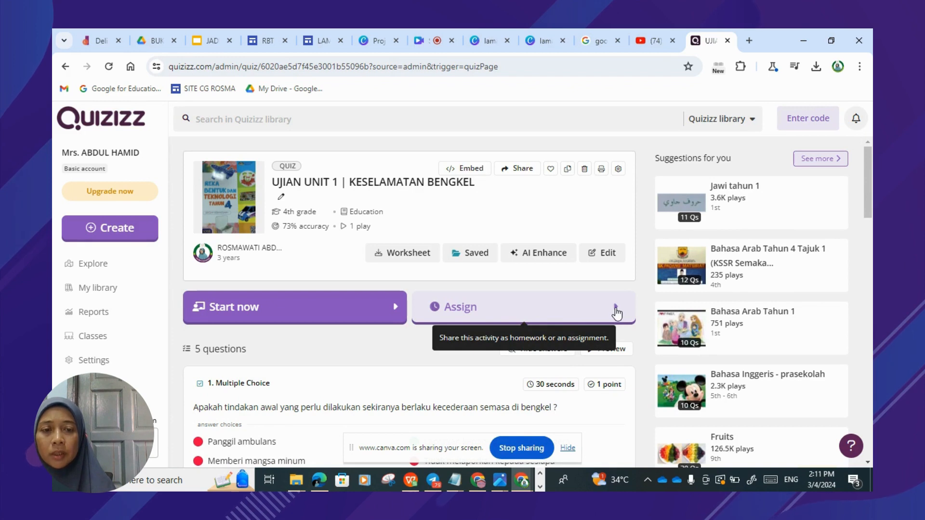
# Start assigning the quiz as homework and set its deadline date to Tuesday April 16
pyautogui.click(617, 312)
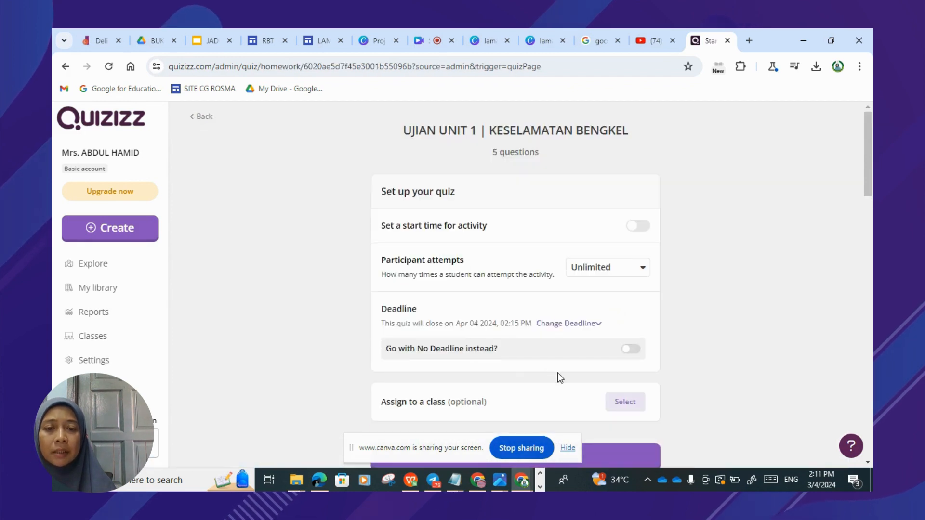
pyautogui.scroll(-3, 558, 375)
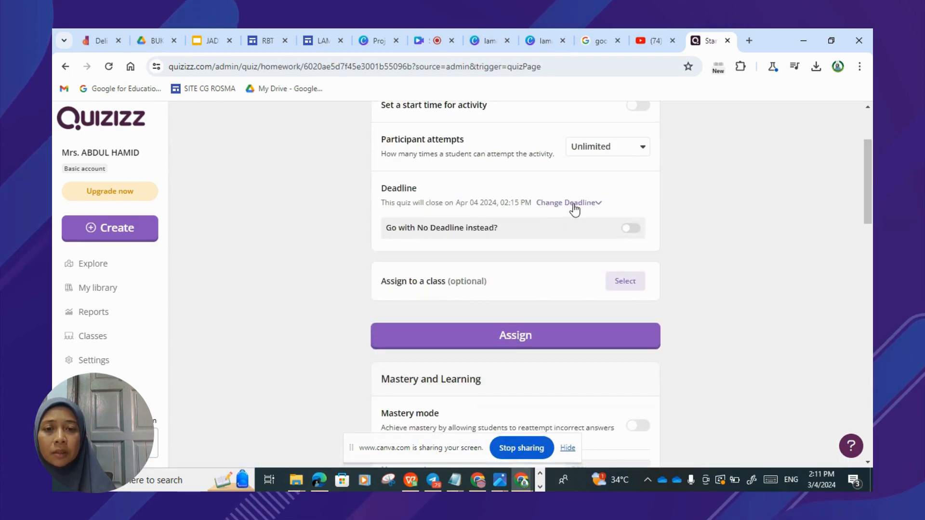
pyautogui.click(597, 204)
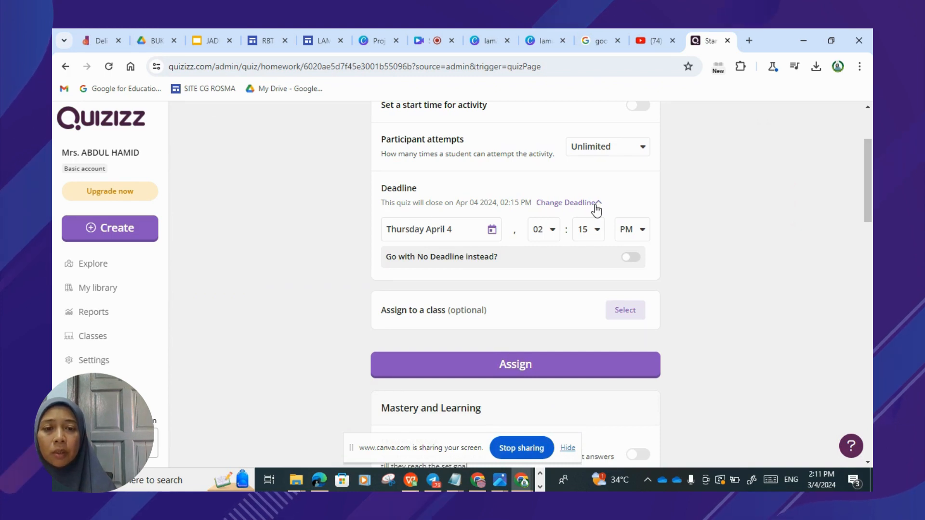
pyautogui.click(492, 231)
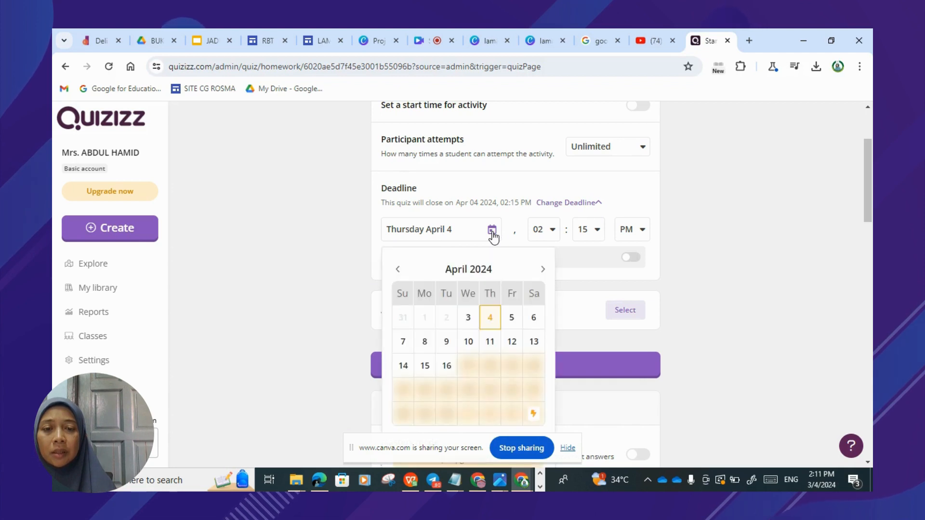
pyautogui.click(448, 370)
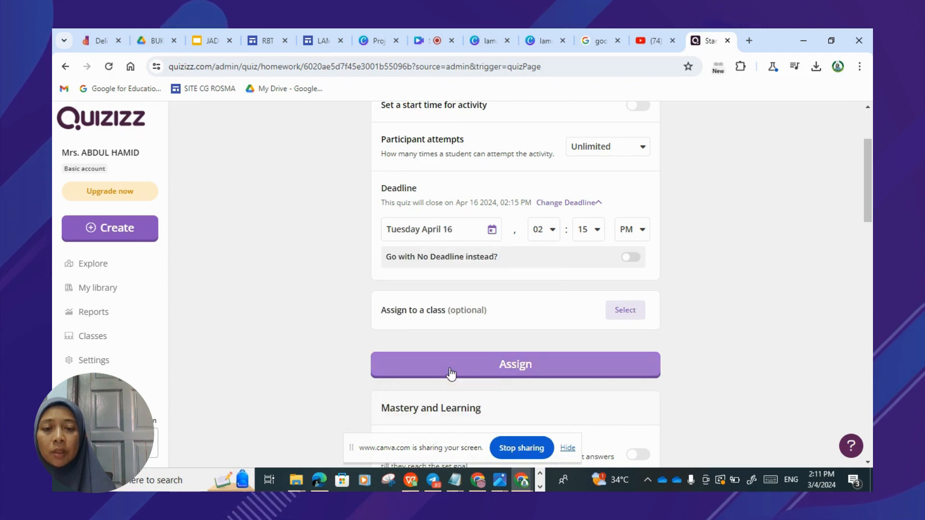
# Set the deadline time to 12:45 PM and assign the quiz
pyautogui.click(553, 231)
pyautogui.moveTo(554, 270); pyautogui.dragTo(571, 375)
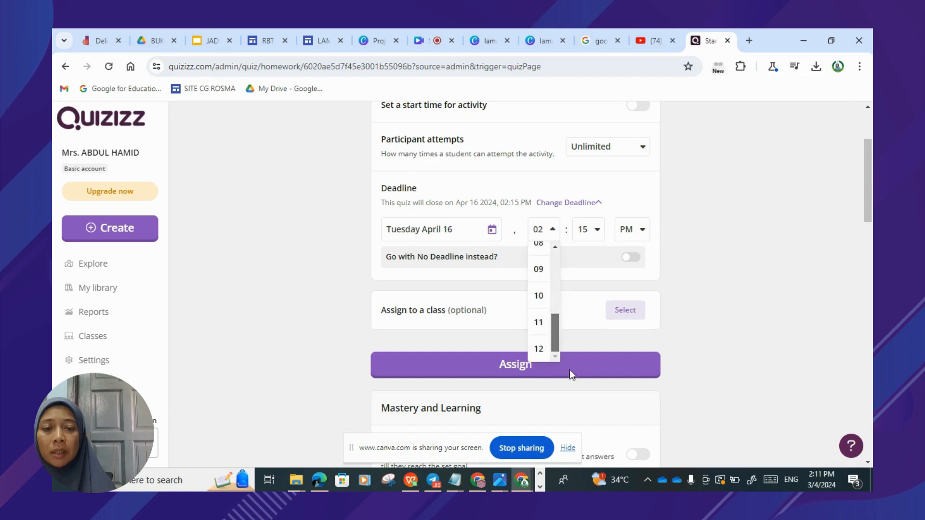
pyautogui.click(543, 349)
pyautogui.click(605, 236)
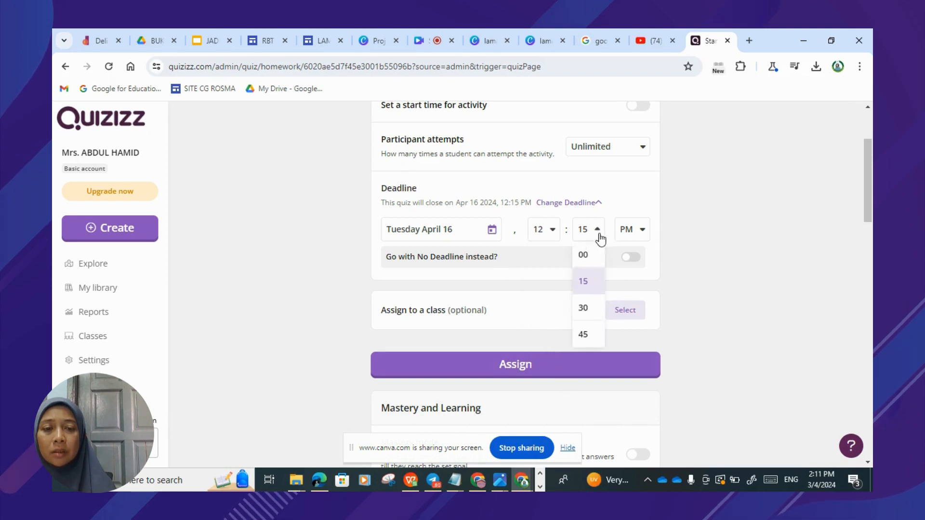
pyautogui.click(587, 333)
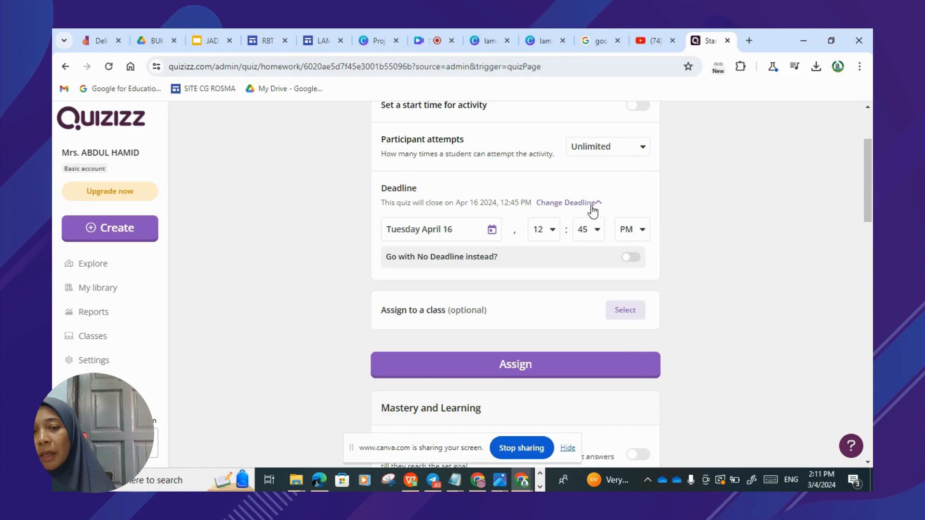
pyautogui.click(517, 377)
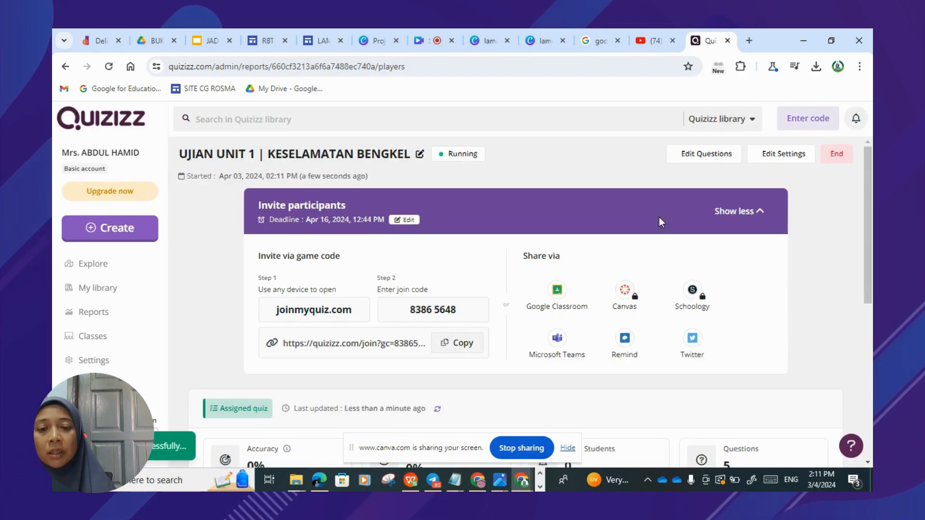
# Return to the RBT TAHUN 4 site and embed the quiz's Quizizz join URL as a live page below the LATIHAN INTERAKTIF heading
pyautogui.click(287, 45)
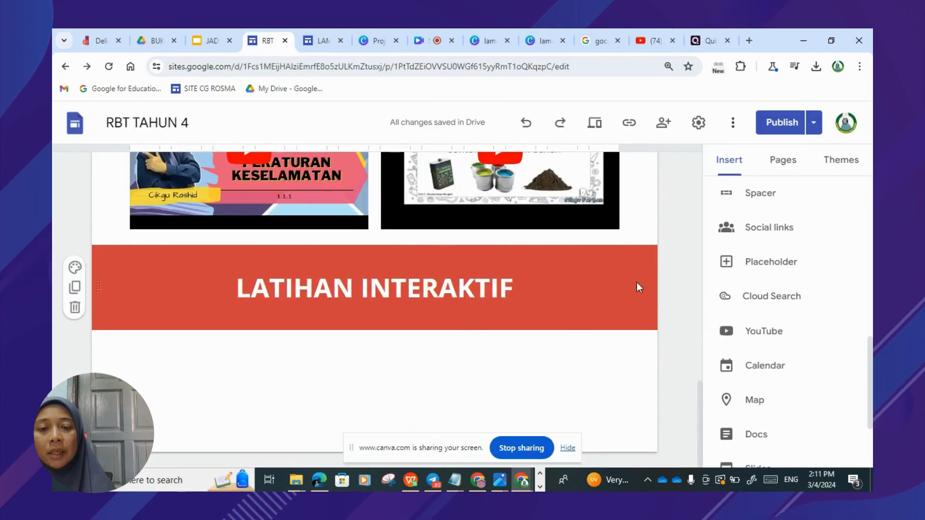
pyautogui.click(641, 284)
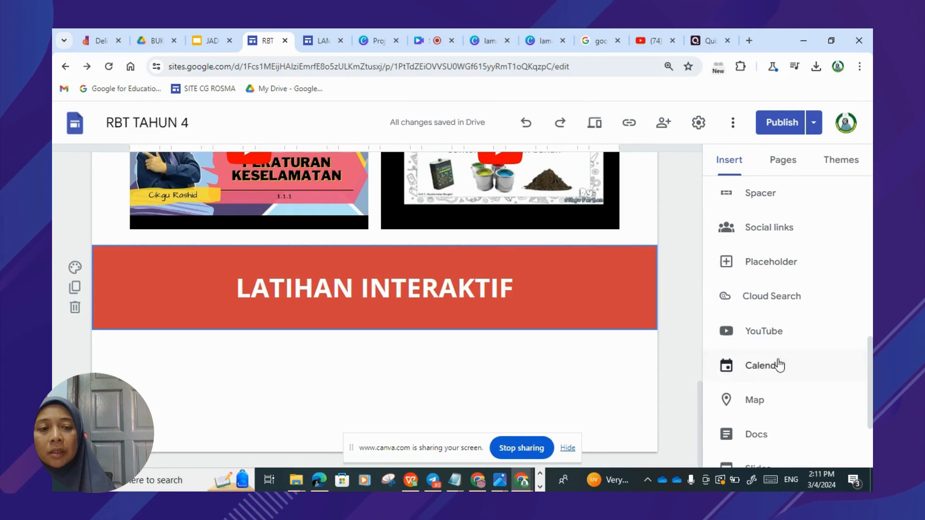
pyautogui.scroll(10, 777, 362)
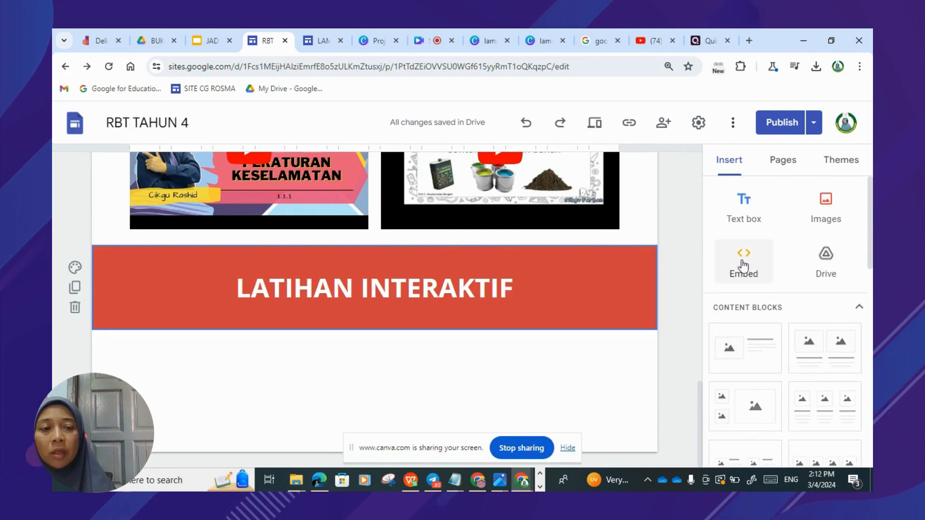
pyautogui.click(743, 263)
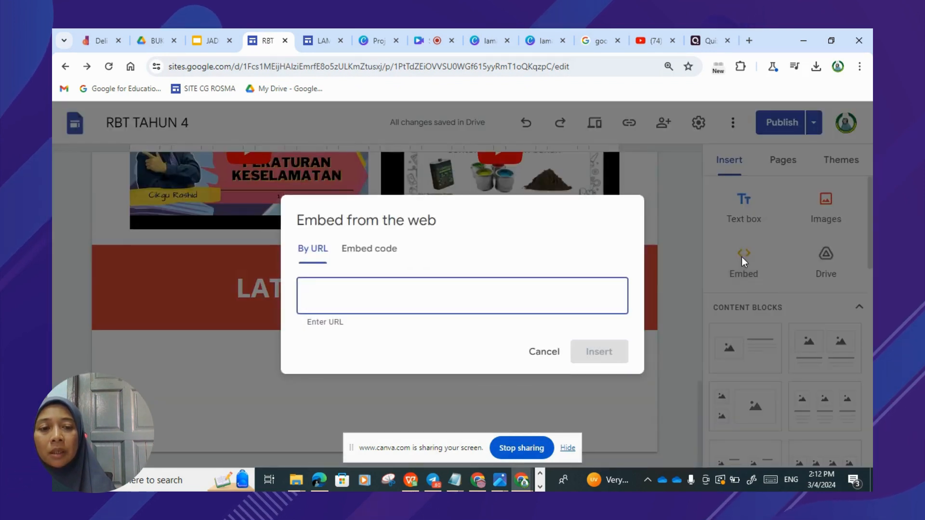
pyautogui.rightClick(317, 297)
pyautogui.click(354, 177)
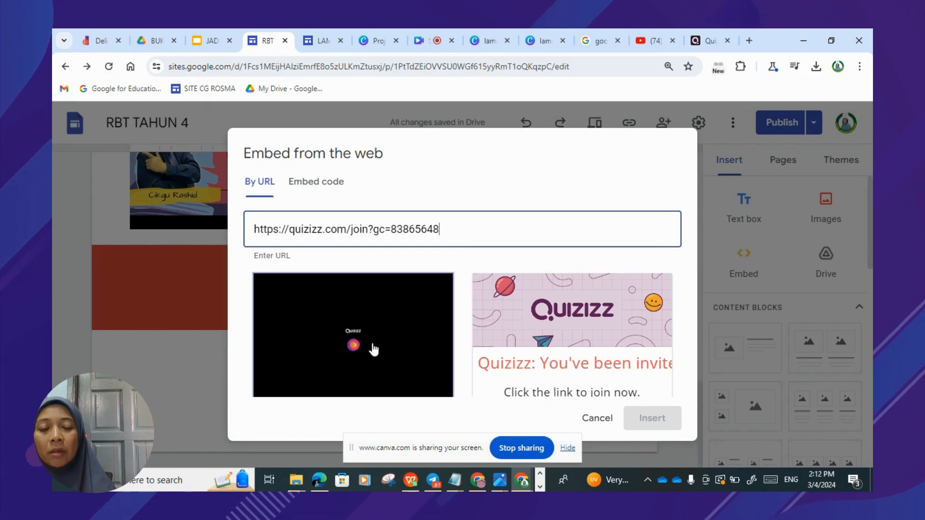
pyautogui.click(374, 347)
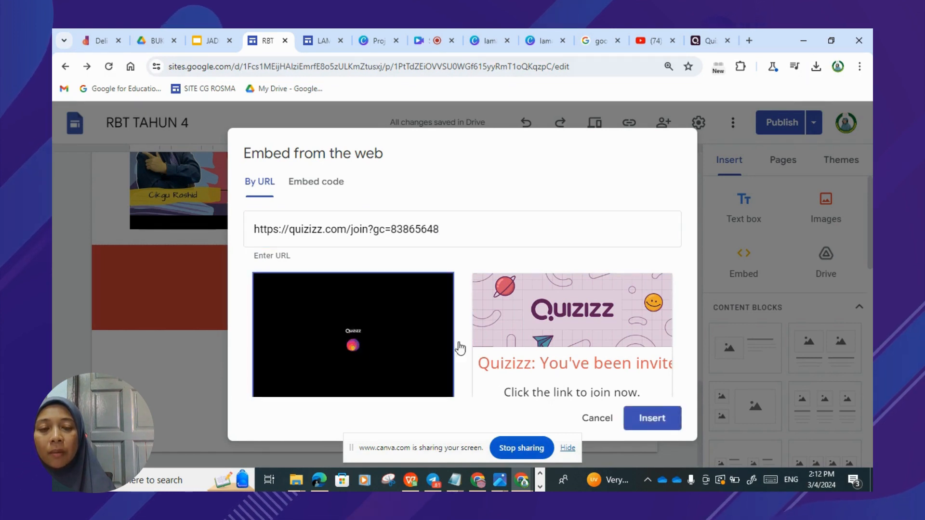
pyautogui.click(652, 418)
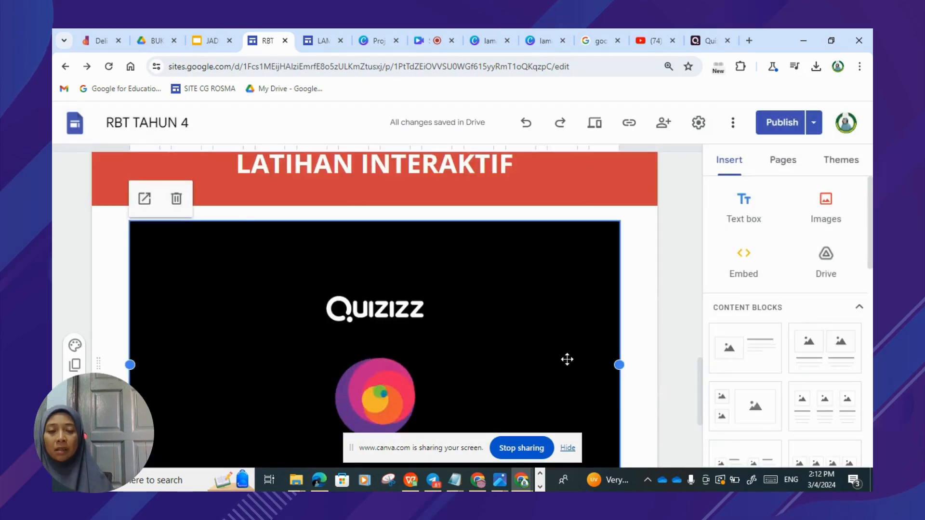
# Check the embedded Quizizz activity, deselect it, and review and publish the changes to the UNIT 1 : KESELAMATAN BENGKEL page
pyautogui.scroll(-2, 564, 356)
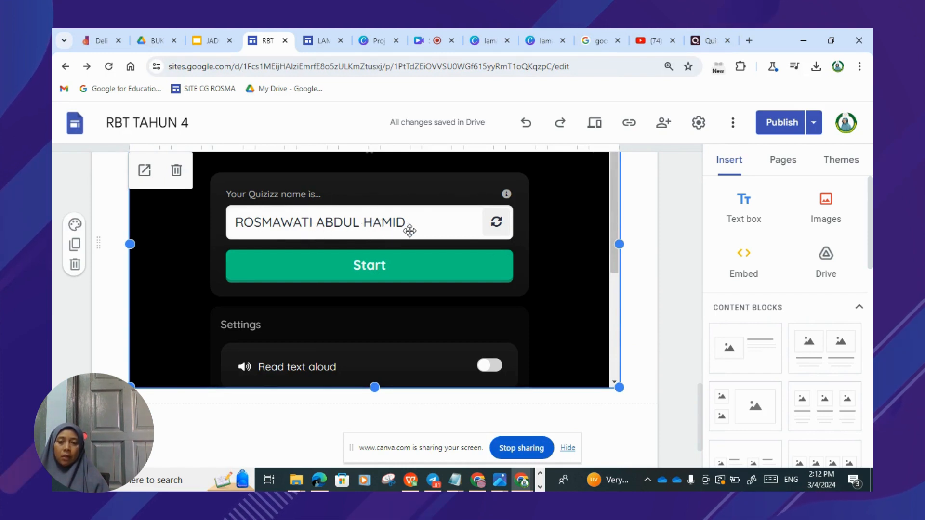
pyautogui.scroll(1, 516, 326)
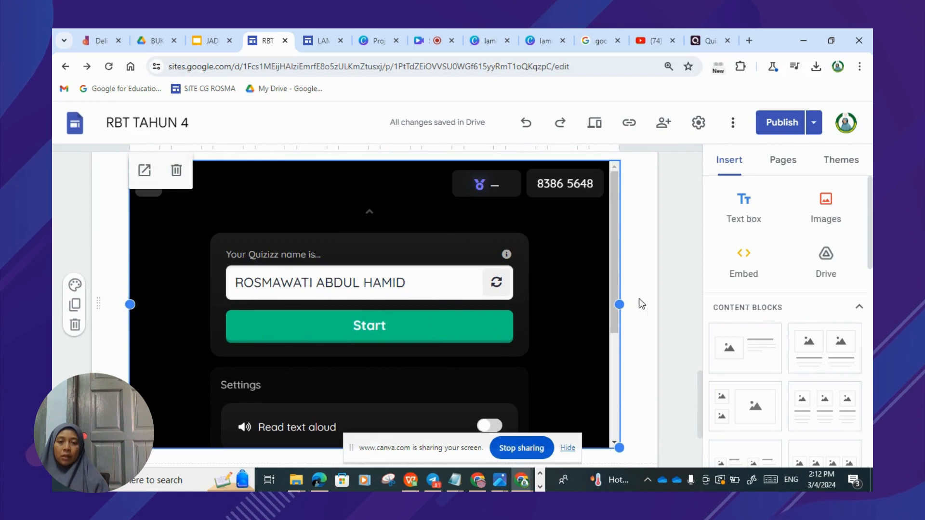
pyautogui.click(651, 306)
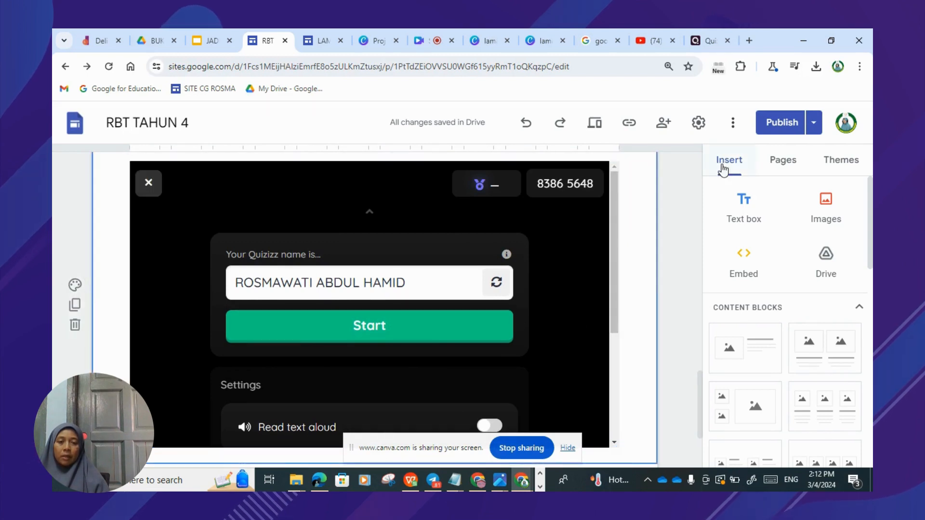
pyautogui.click(780, 122)
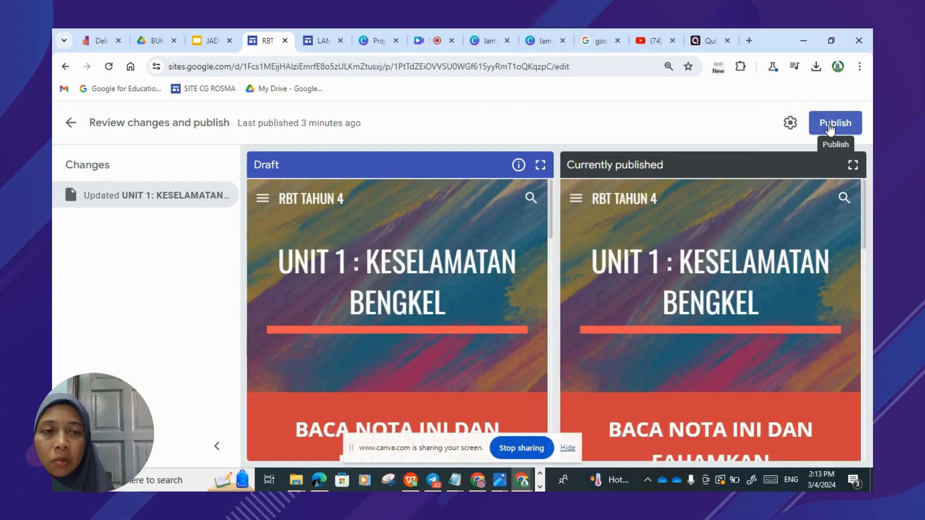
pyautogui.click(829, 127)
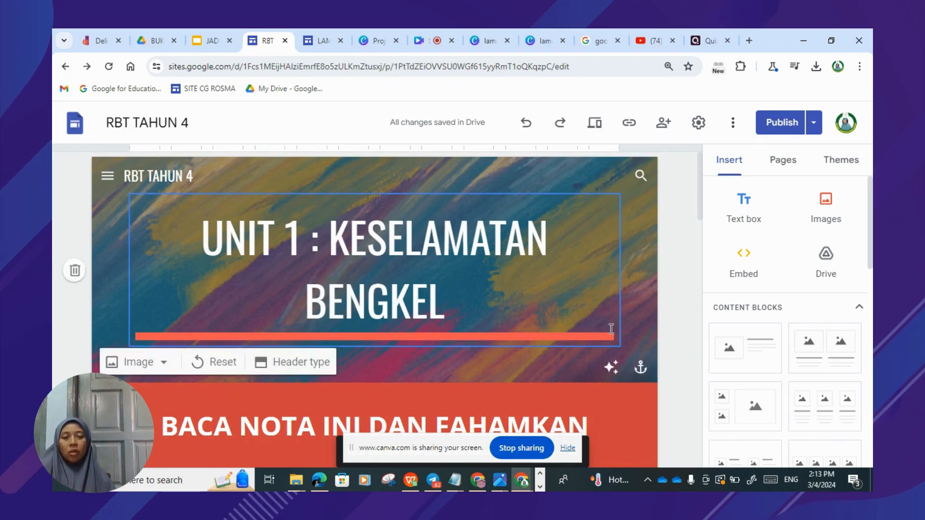
# Review the UNIT 1 : KESELAMATAN BENGKEL page from its header through the notes and lesson videos to the embedded Quizizz activity
pyautogui.scroll(-4, 604, 320)
pyautogui.scroll(-10, 601, 317)
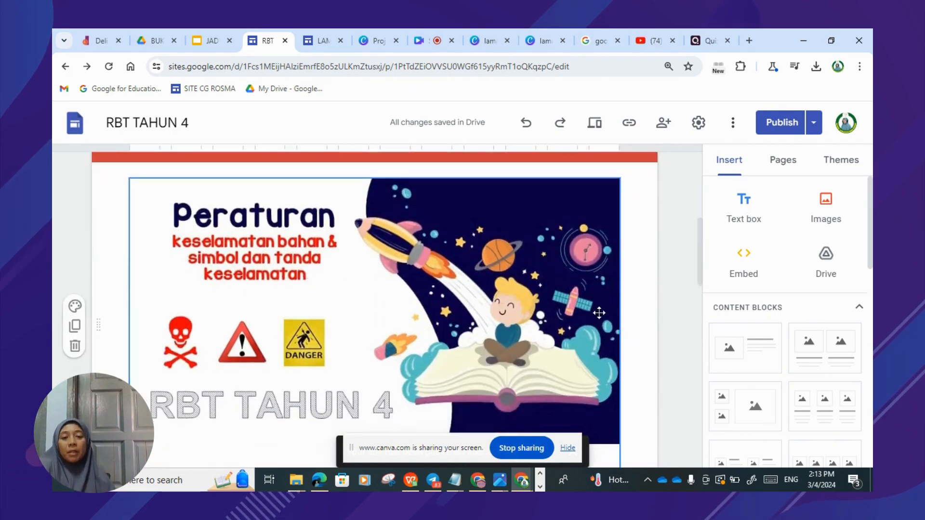
pyautogui.scroll(-7, 599, 316)
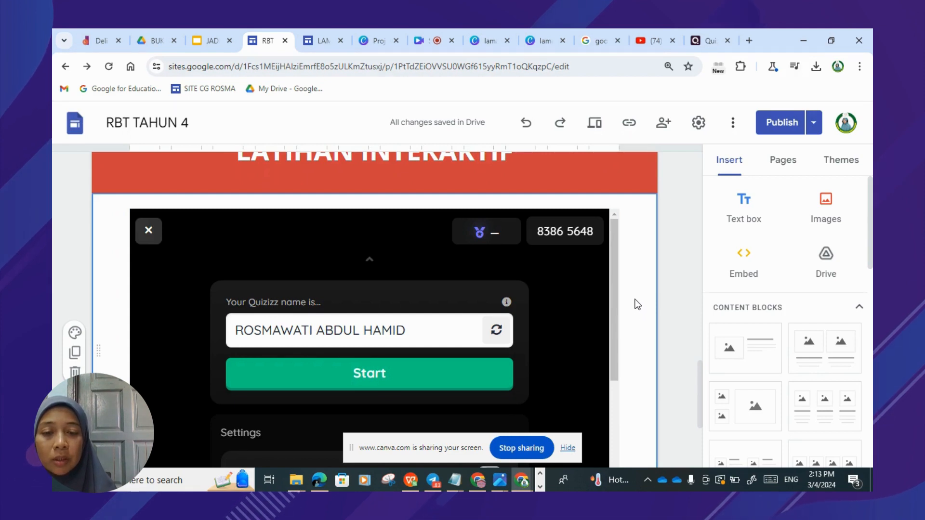
pyautogui.scroll(-3, 433, 337)
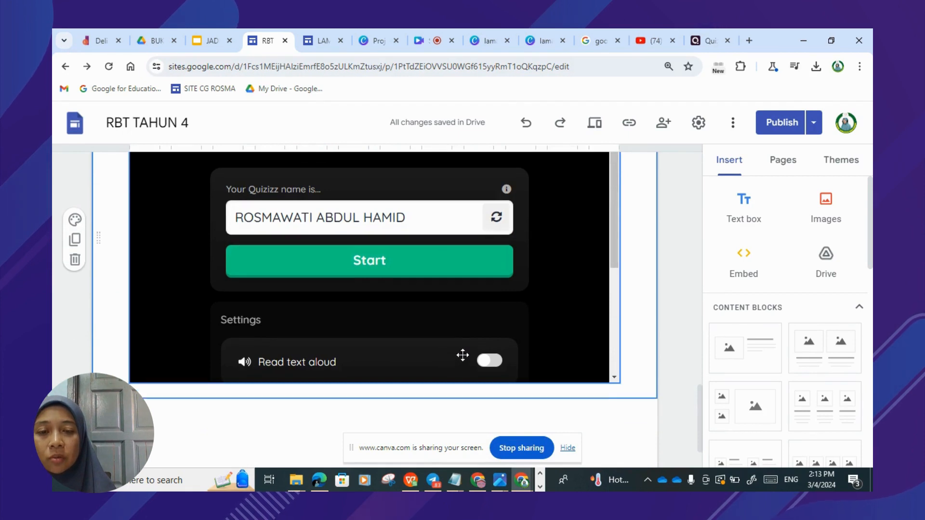
pyautogui.scroll(5, 463, 355)
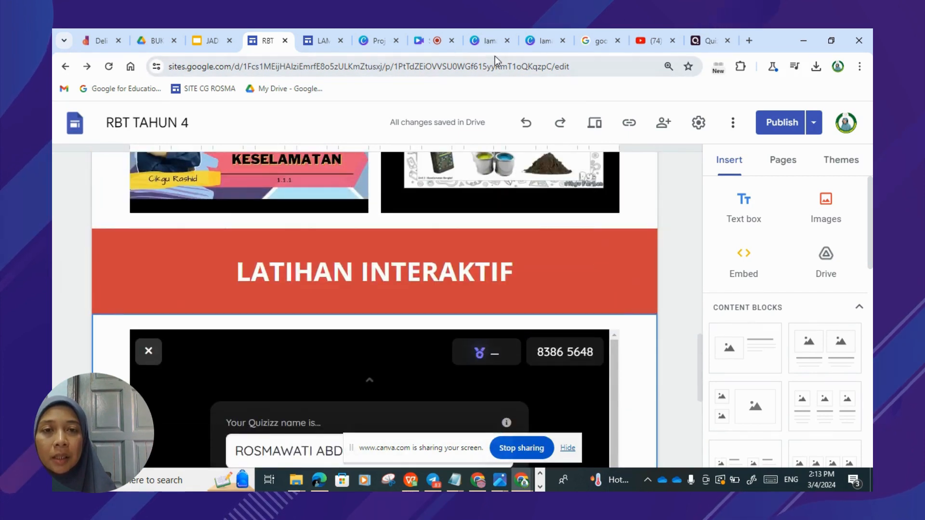
pyautogui.click(427, 46)
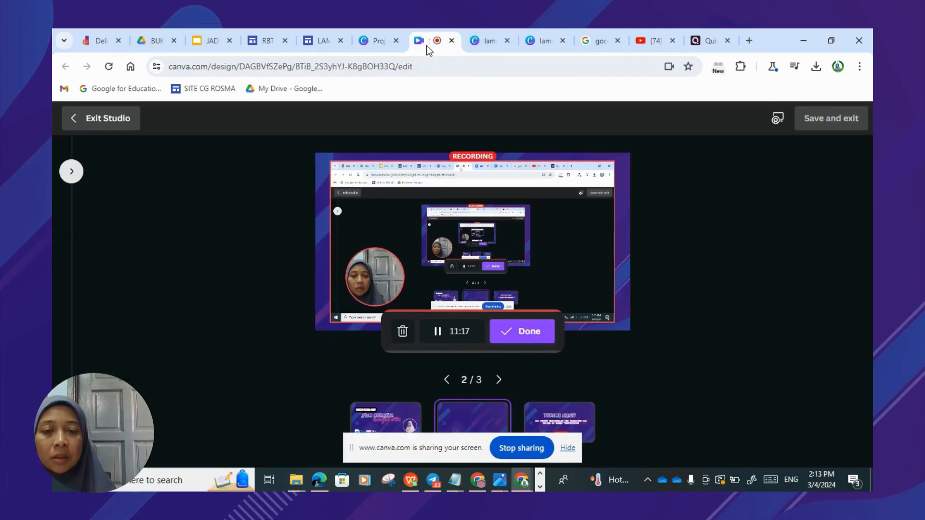
pyautogui.click(269, 40)
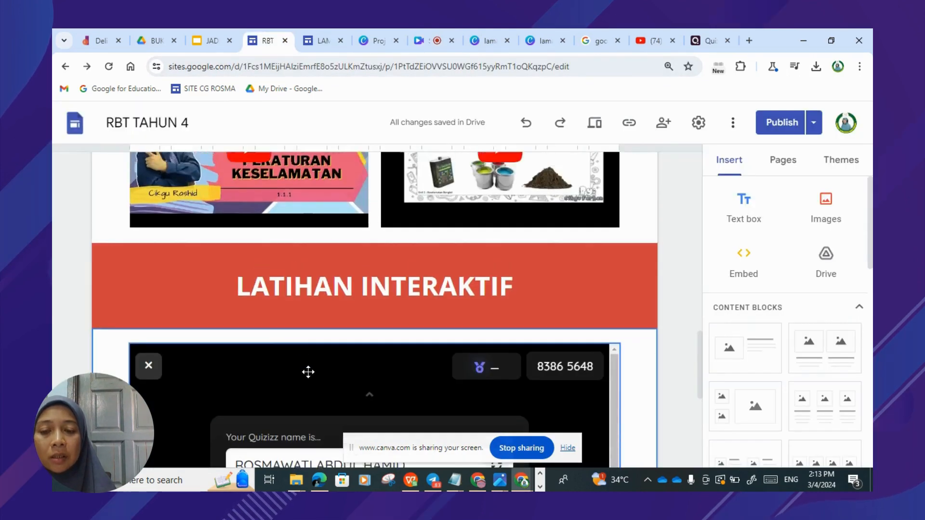
pyautogui.scroll(5, 308, 372)
pyautogui.scroll(4, 309, 372)
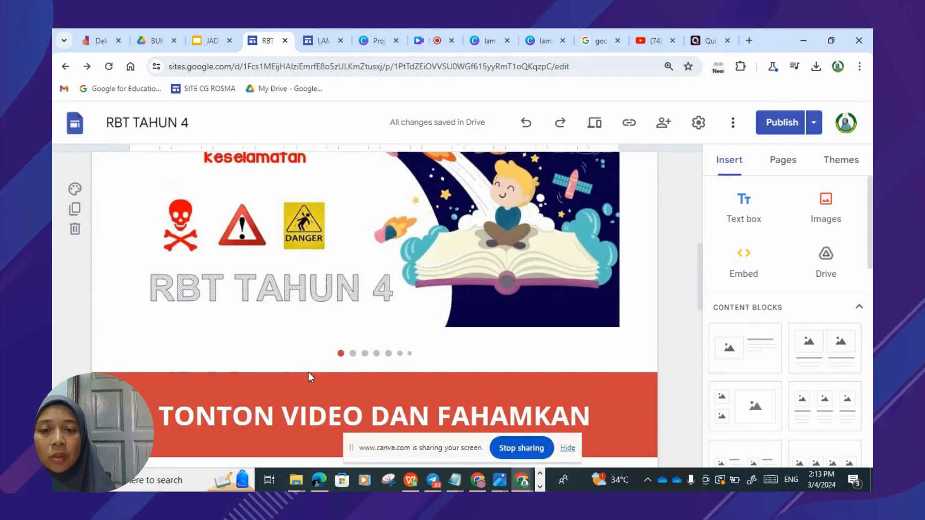
pyautogui.scroll(-10, 308, 372)
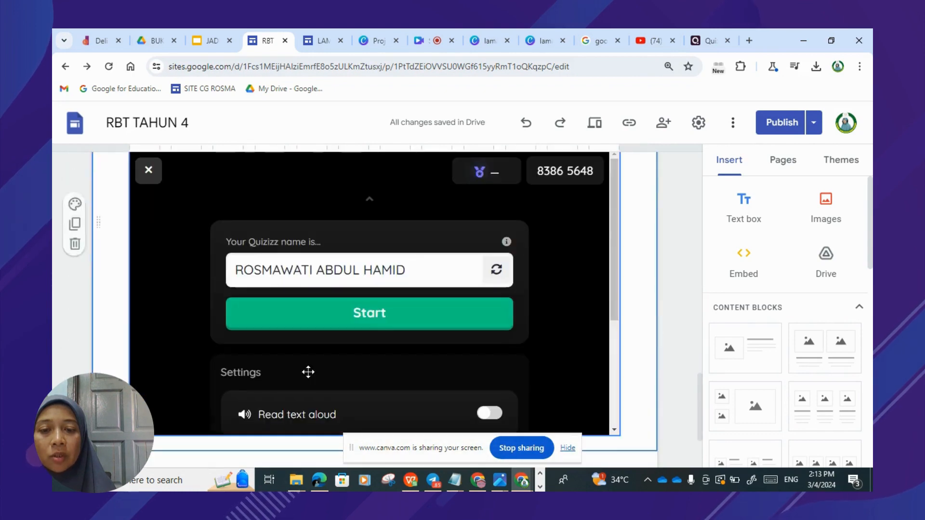
pyautogui.scroll(5, 309, 372)
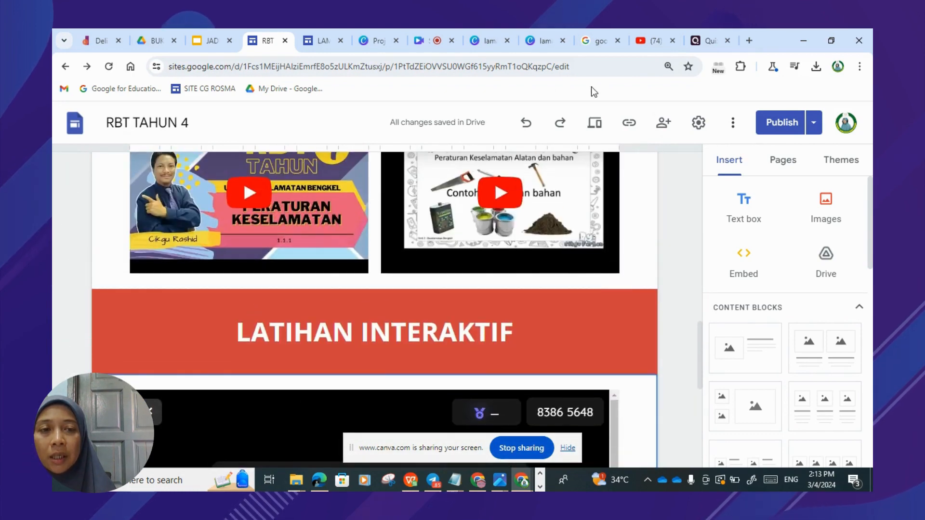
# Search the web for wordwall in a new browser tab and open the Wordwall site
pyautogui.click(752, 43)
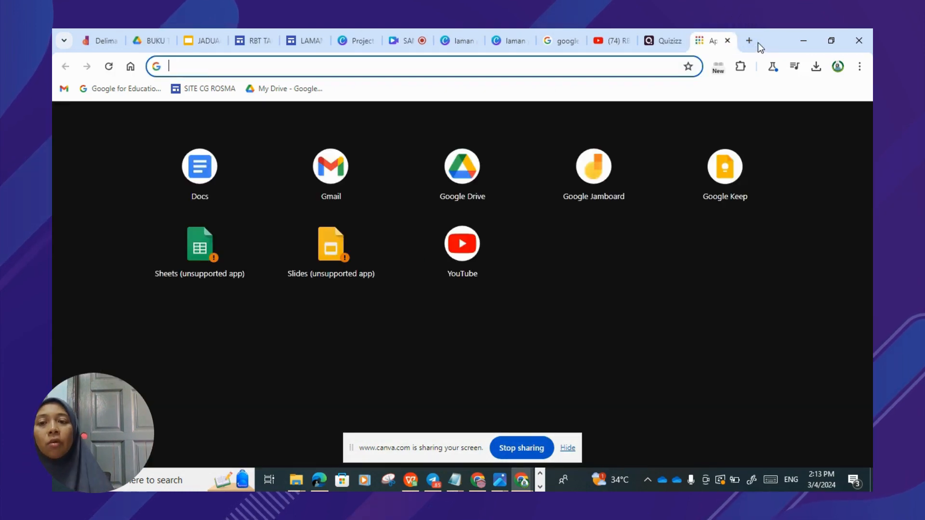
pyautogui.write('WORD')
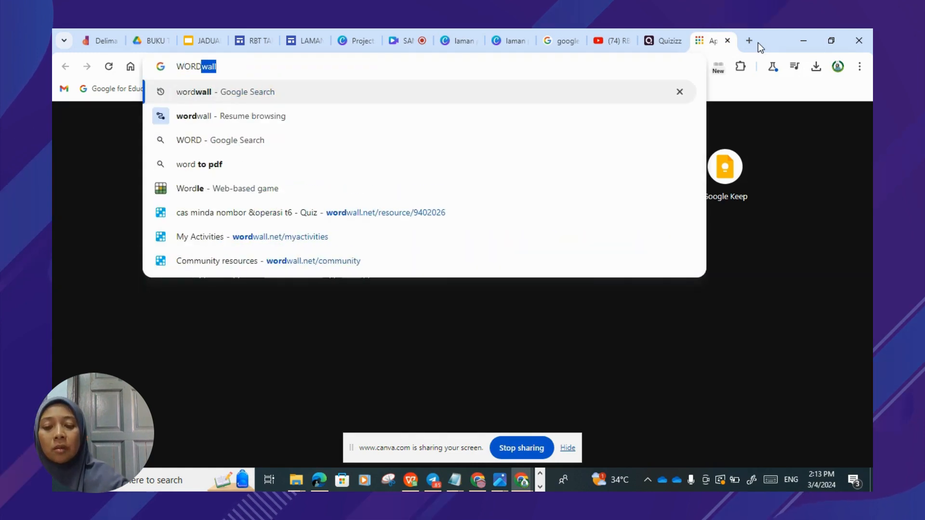
pyautogui.write('WALL')
pyautogui.press('Return')
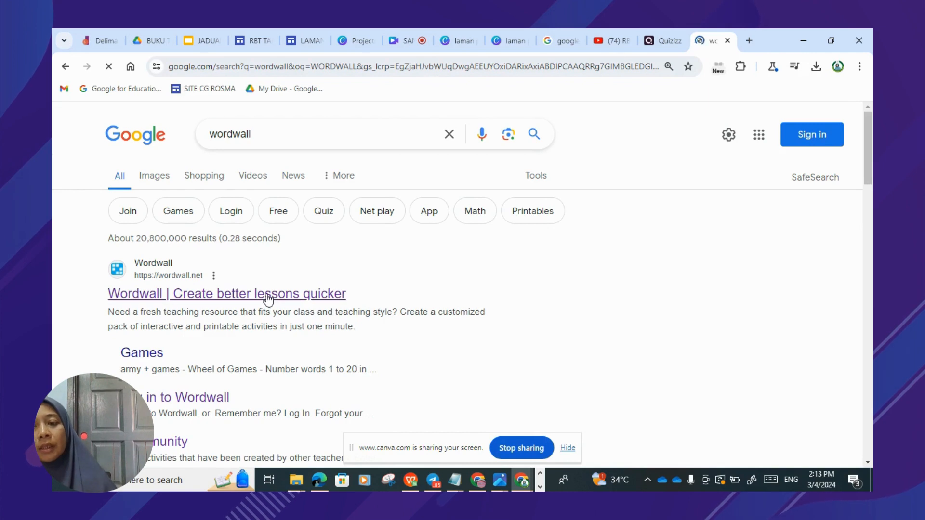
pyautogui.click(268, 298)
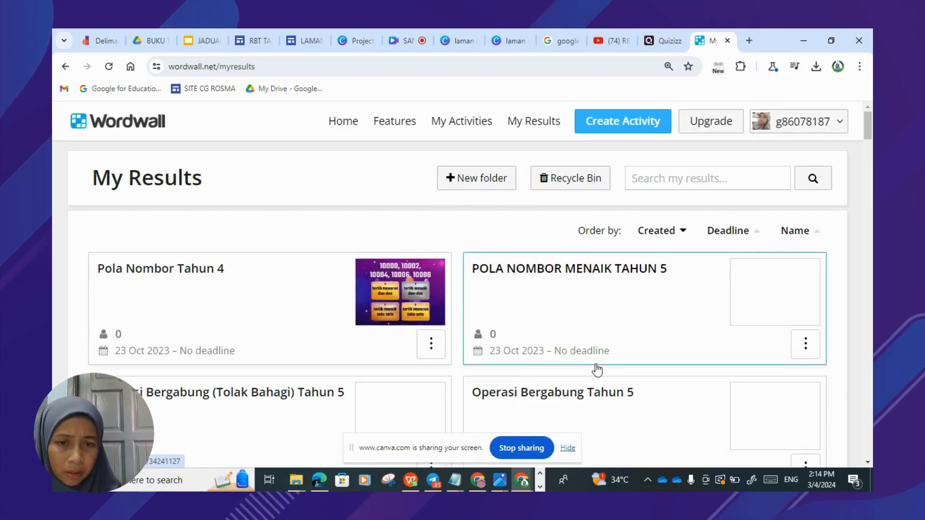
# Look through the full My Results list on Wordwall for an RBT activity suited to the interactive exercise section
pyautogui.scroll(-5, 596, 366)
pyautogui.scroll(-9, 596, 369)
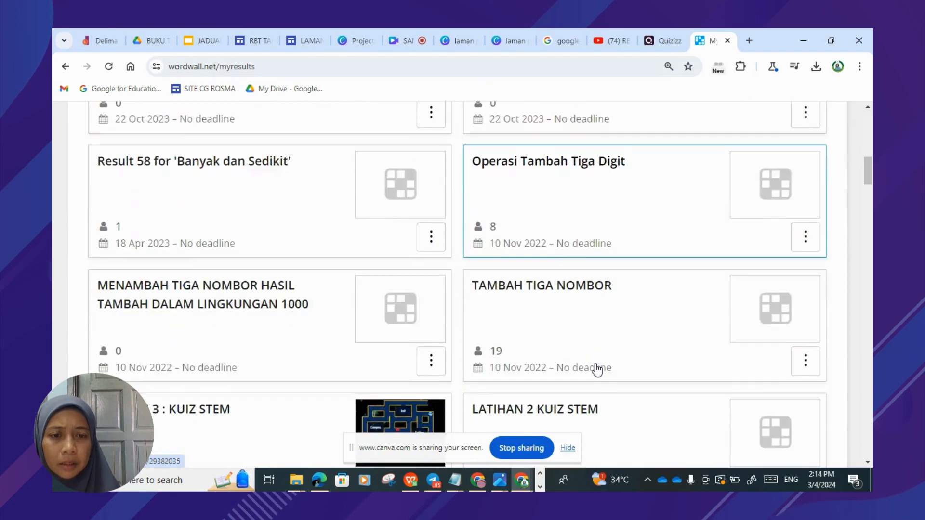
pyautogui.scroll(-1, 596, 370)
pyautogui.scroll(-3, 613, 361)
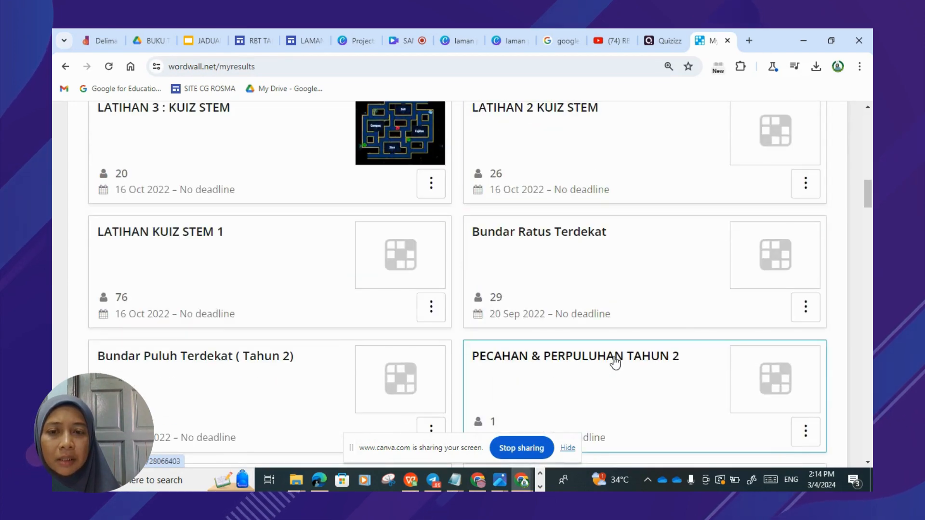
pyautogui.scroll(15, 614, 361)
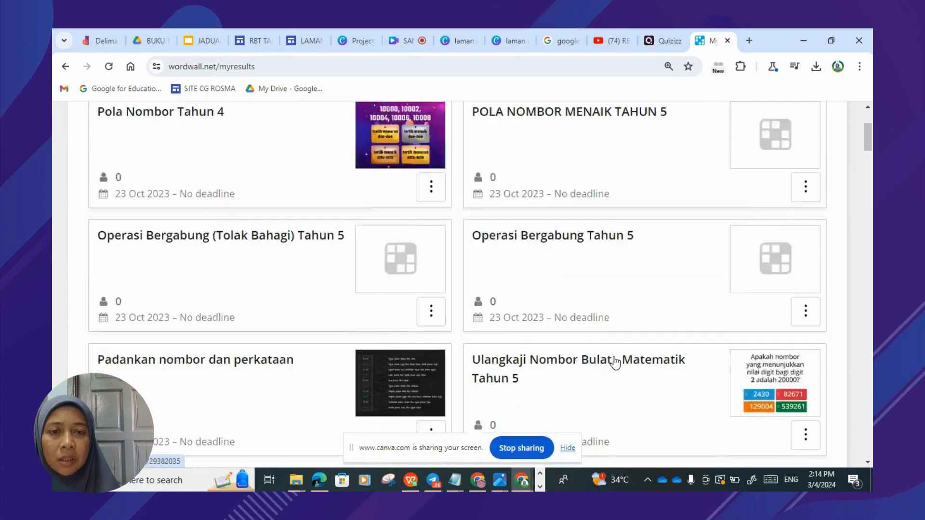
pyautogui.scroll(3, 615, 362)
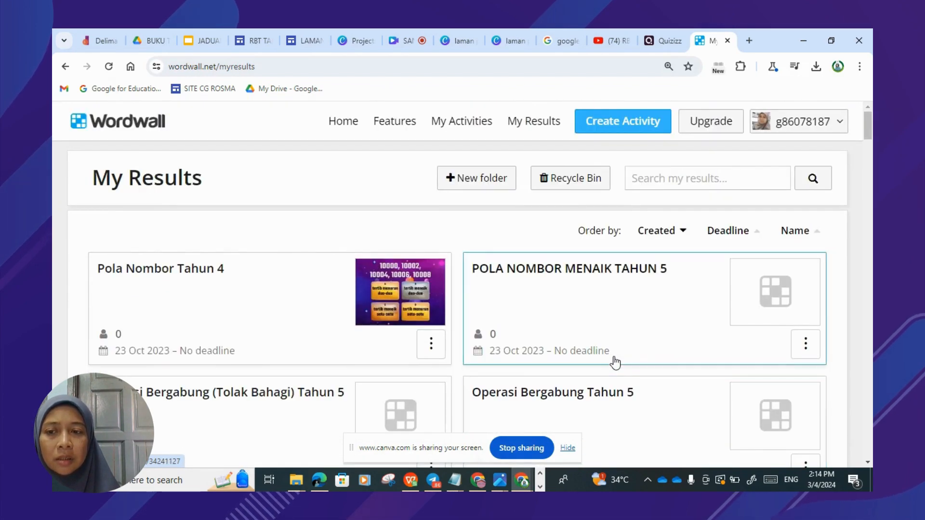
pyautogui.scroll(-6, 615, 362)
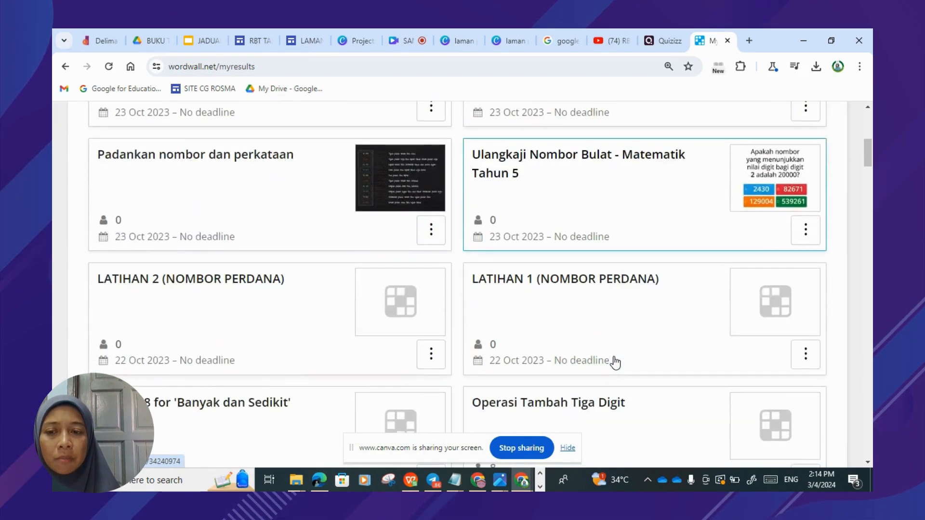
pyautogui.scroll(-6, 615, 362)
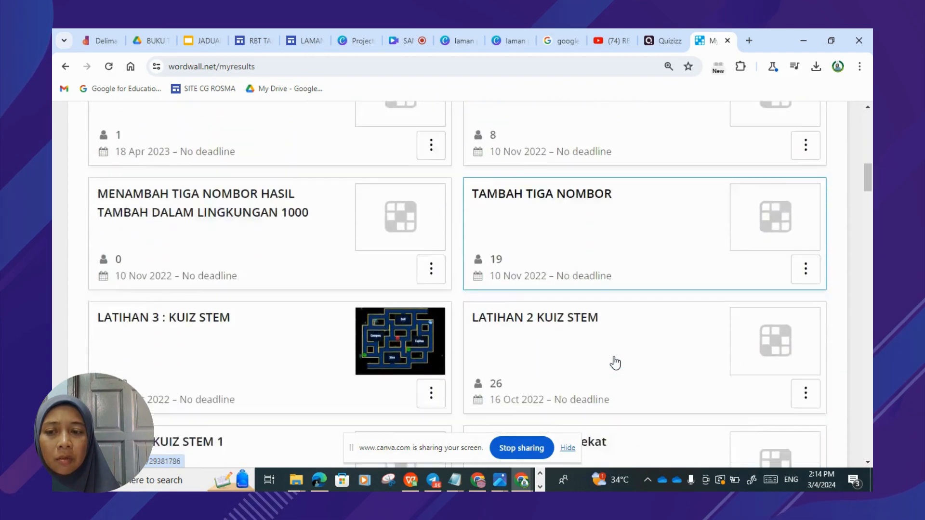
pyautogui.scroll(-4, 615, 362)
pyautogui.scroll(-2, 615, 362)
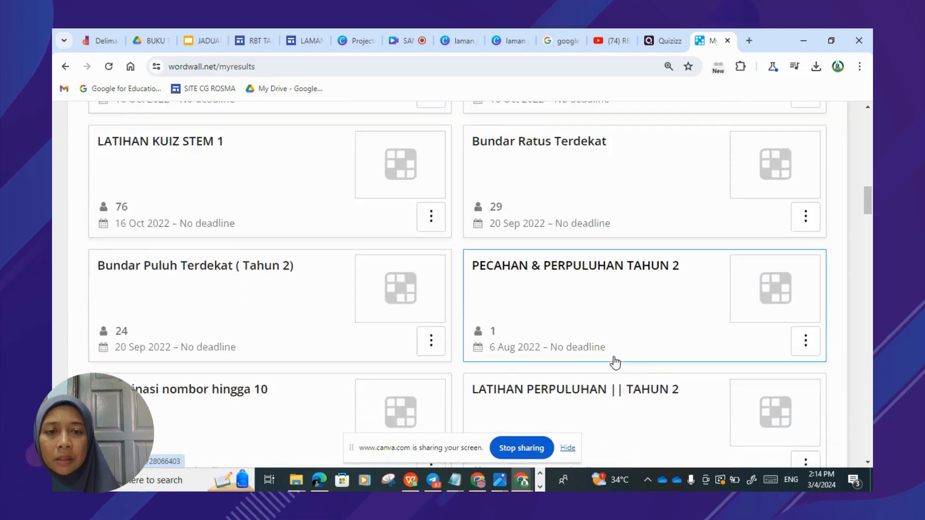
pyautogui.scroll(-6, 615, 362)
pyautogui.scroll(-4, 615, 363)
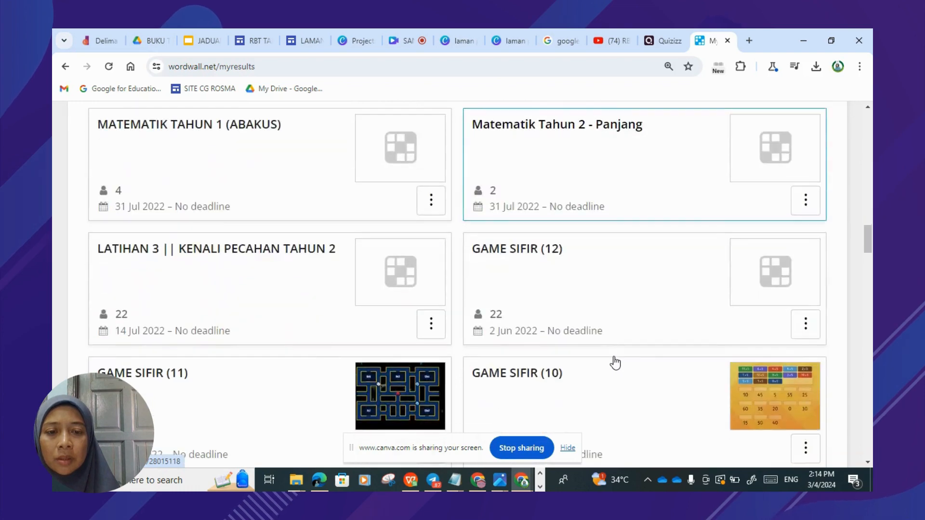
pyautogui.scroll(-9, 615, 363)
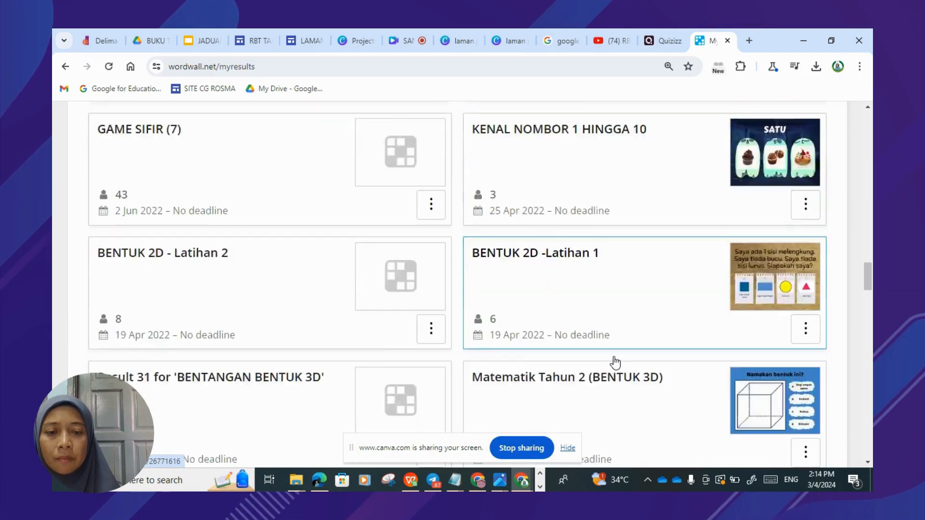
pyautogui.scroll(-6, 615, 363)
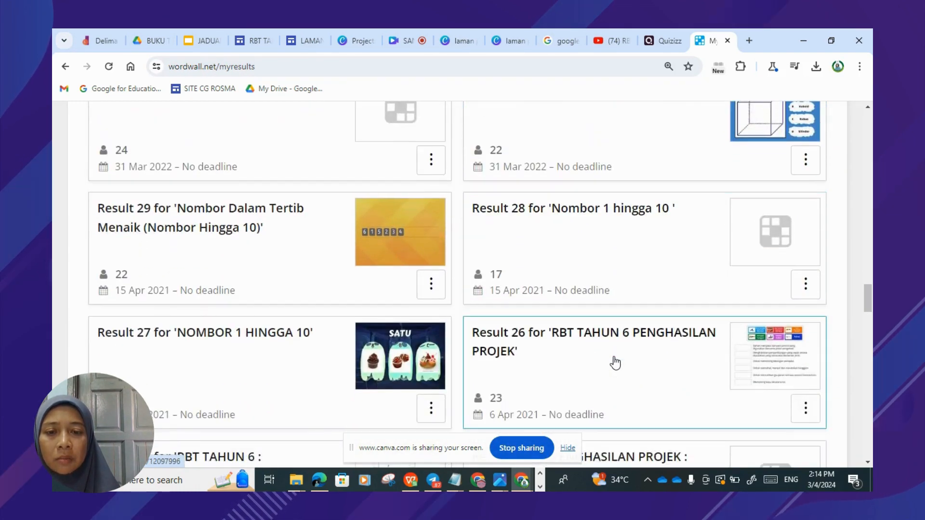
pyautogui.scroll(-3, 615, 362)
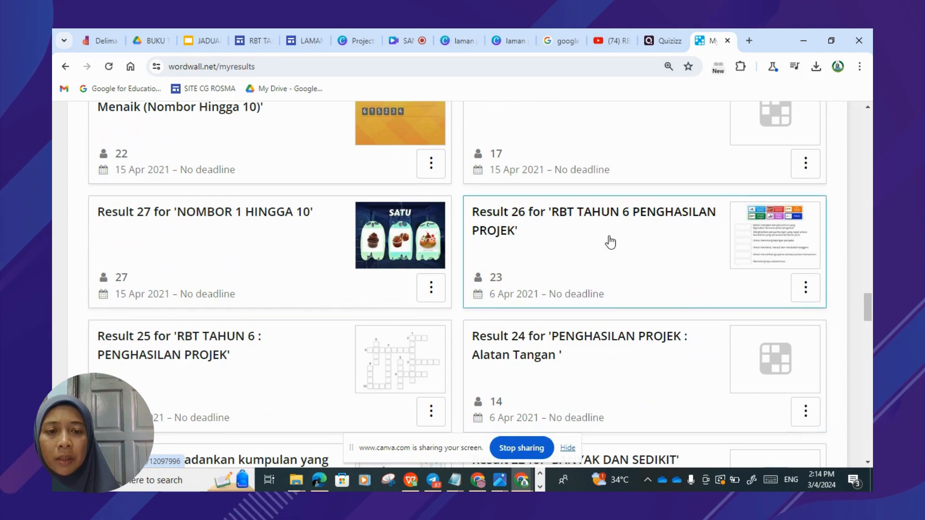
pyautogui.scroll(-3, 612, 249)
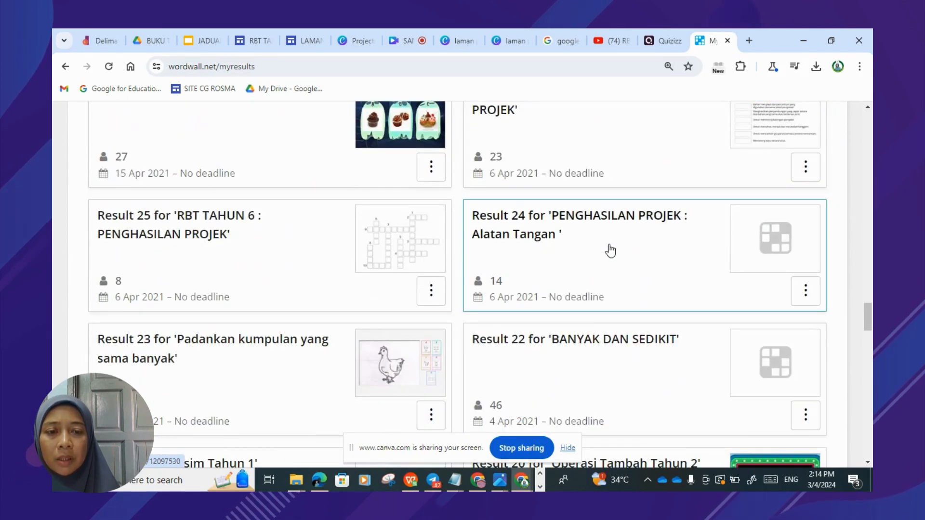
pyautogui.scroll(-12, 611, 250)
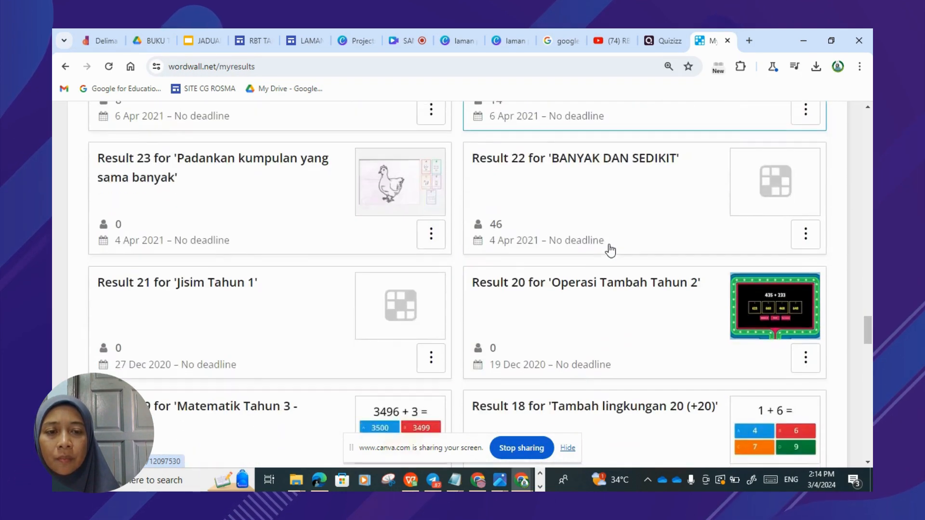
pyautogui.scroll(-9, 610, 250)
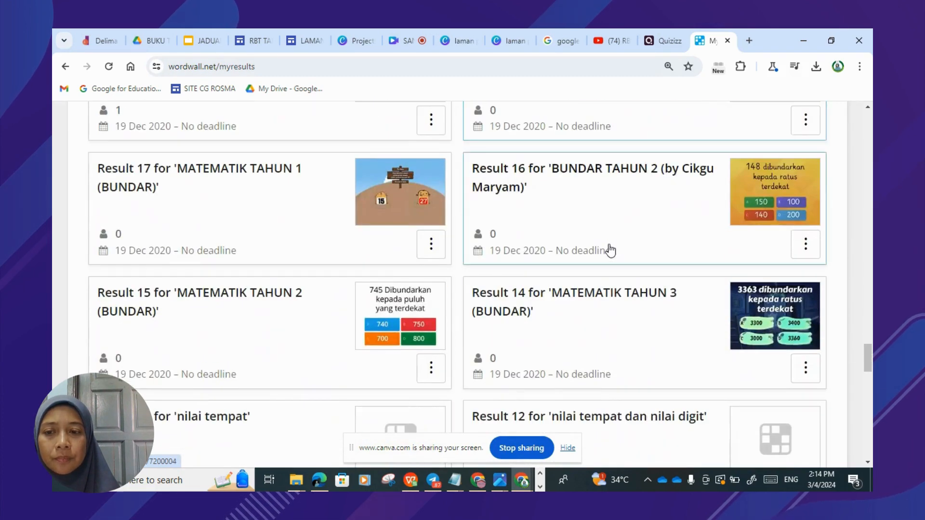
pyautogui.scroll(-11, 611, 250)
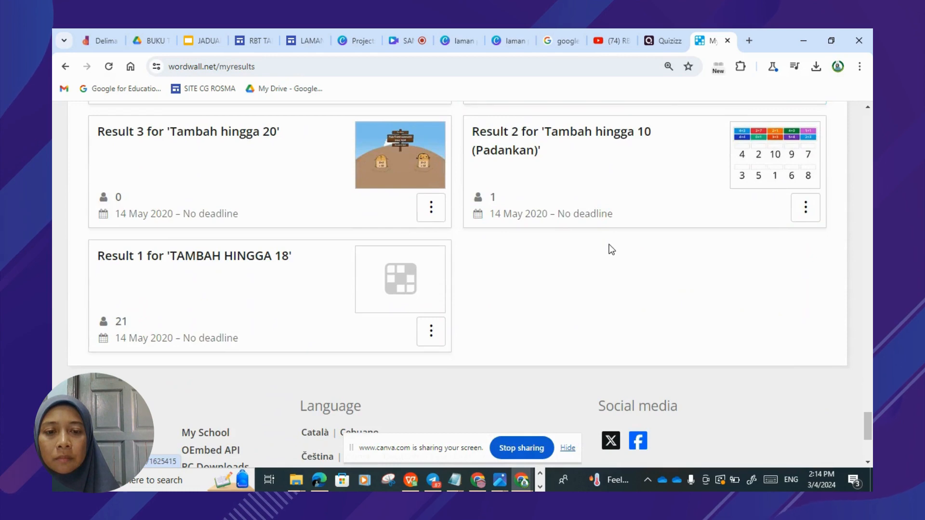
pyautogui.scroll(12, 610, 250)
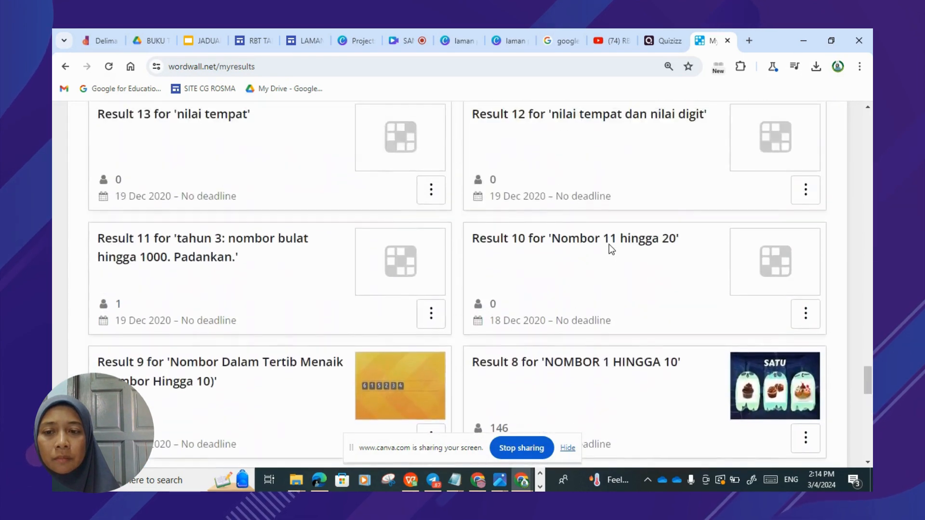
pyautogui.scroll(10, 610, 245)
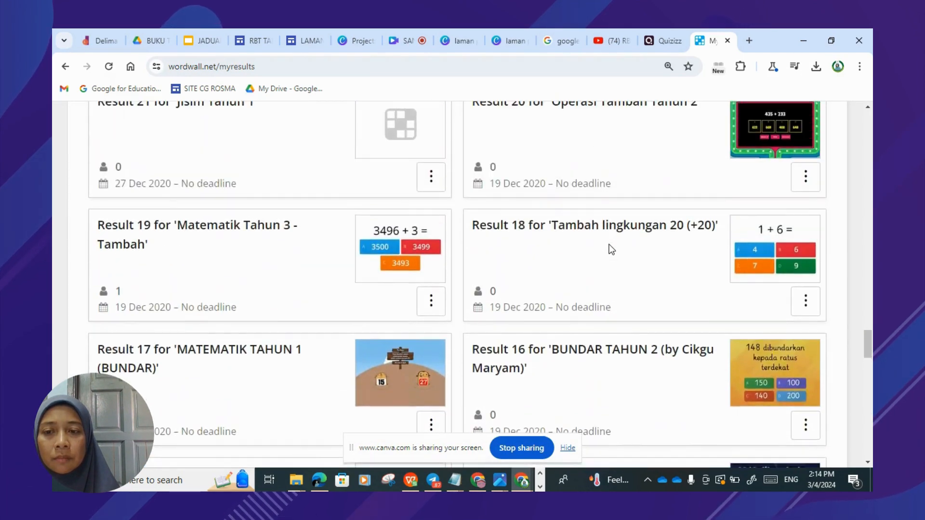
pyautogui.scroll(7, 609, 246)
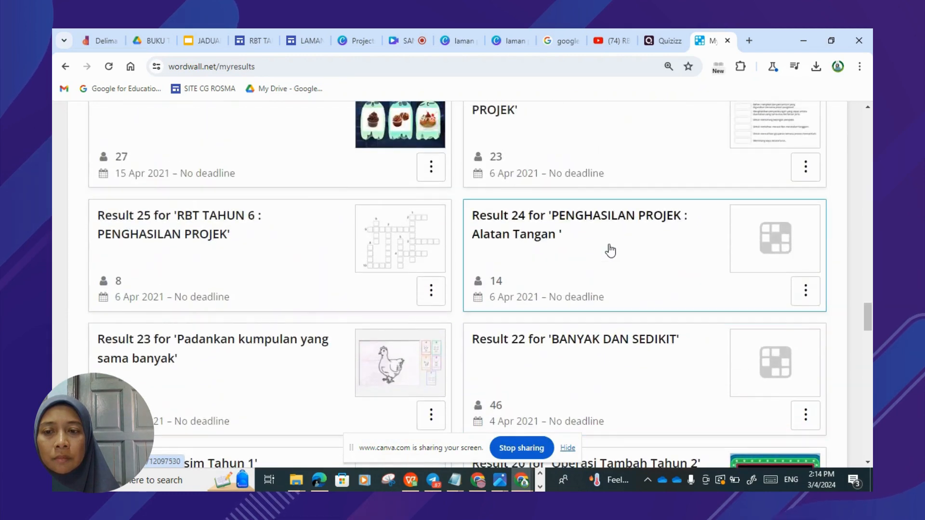
pyautogui.scroll(2, 611, 251)
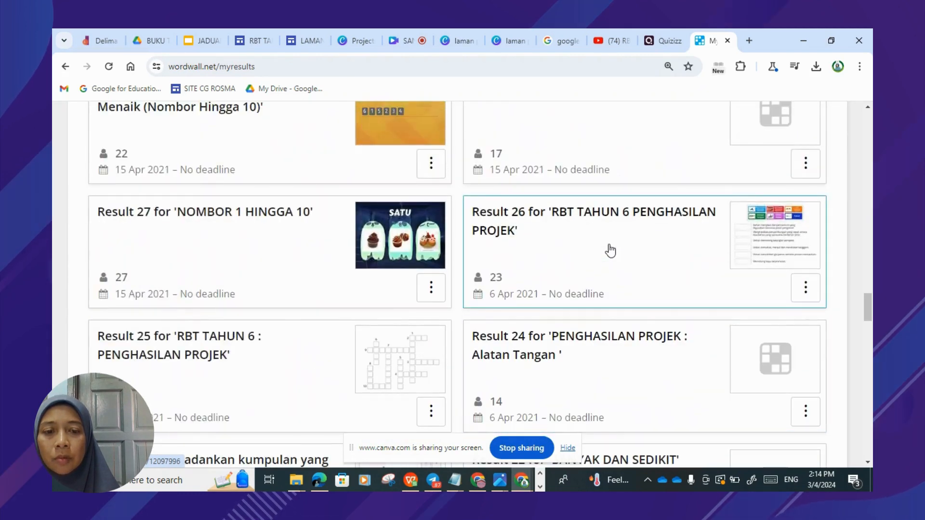
pyautogui.scroll(7, 610, 250)
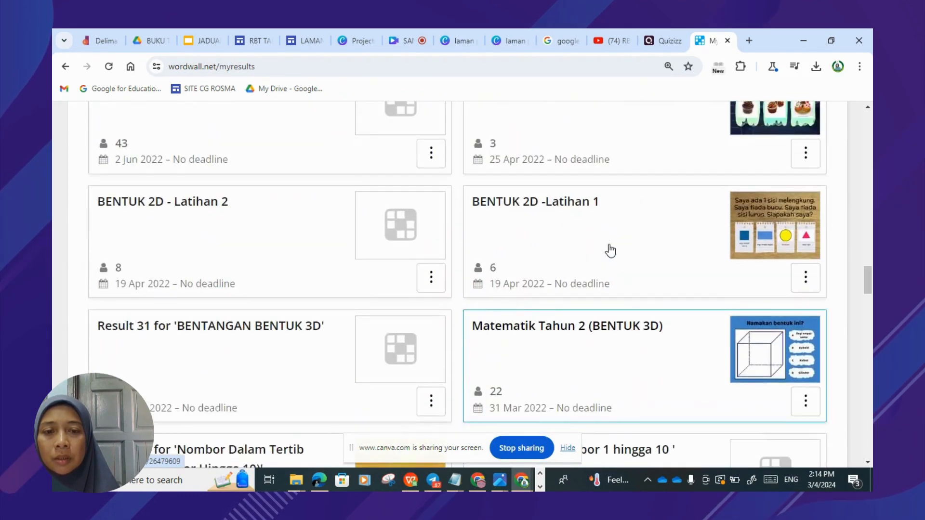
pyautogui.scroll(6, 610, 250)
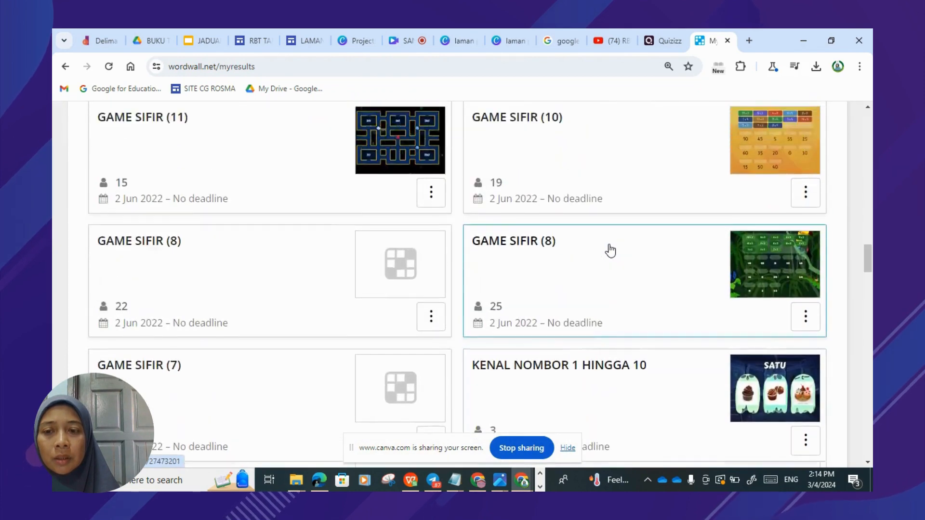
pyautogui.scroll(5, 611, 251)
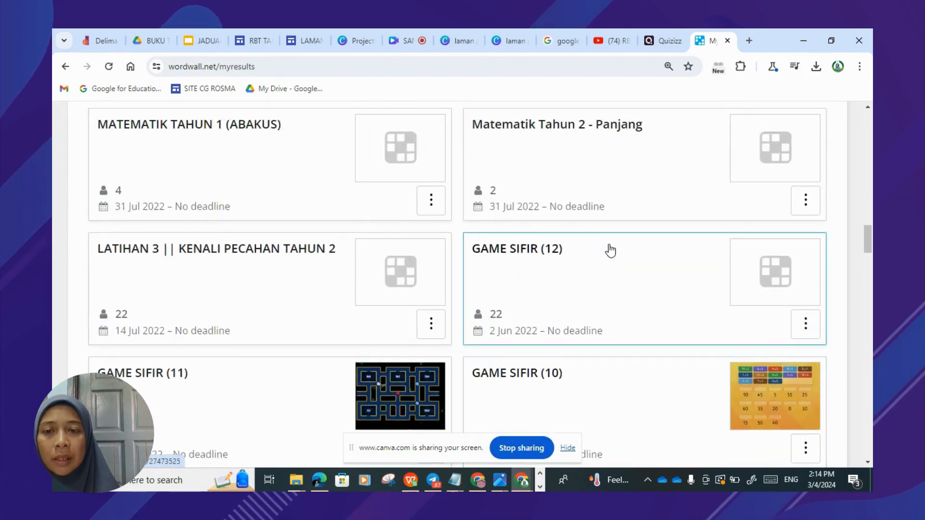
# Scan the My Results list again from its newest entries down to its oldest for an RBT activity
pyautogui.scroll(5, 610, 251)
pyautogui.scroll(4, 610, 251)
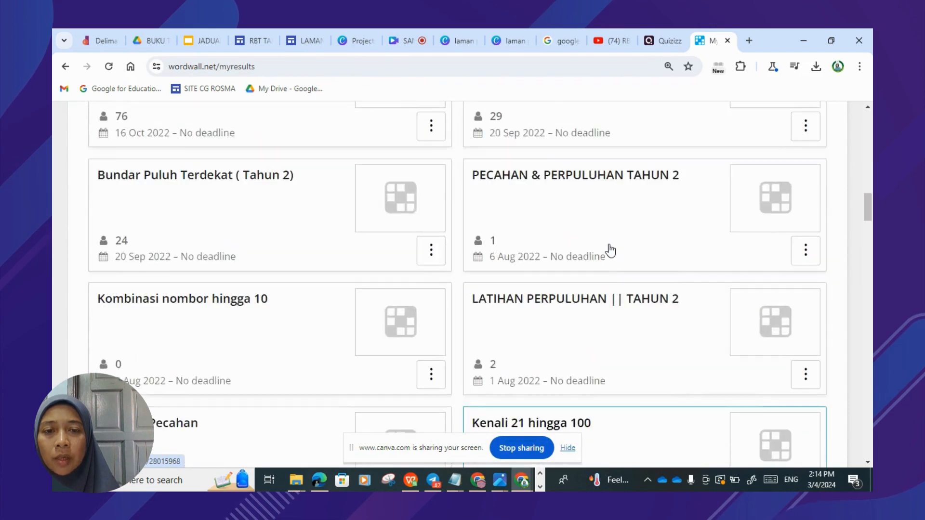
pyautogui.scroll(1, 610, 251)
pyautogui.scroll(3, 610, 251)
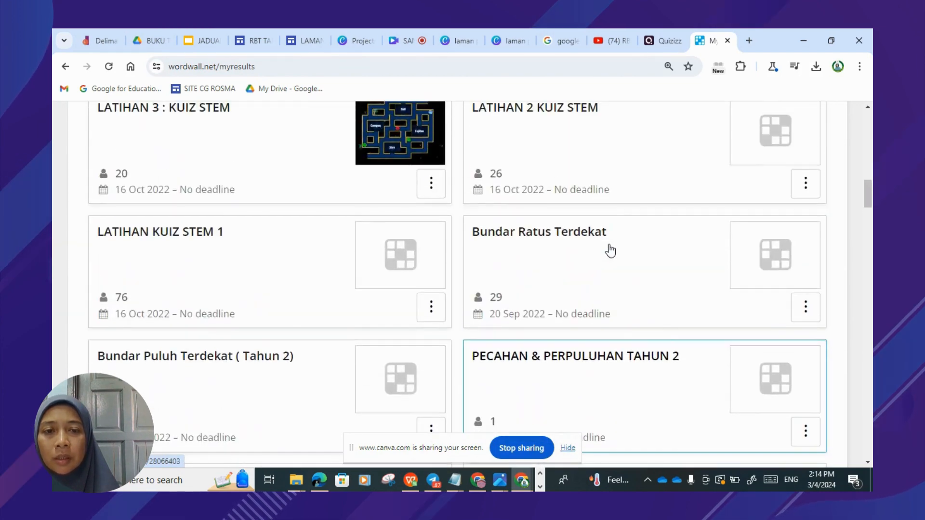
pyautogui.scroll(3, 610, 251)
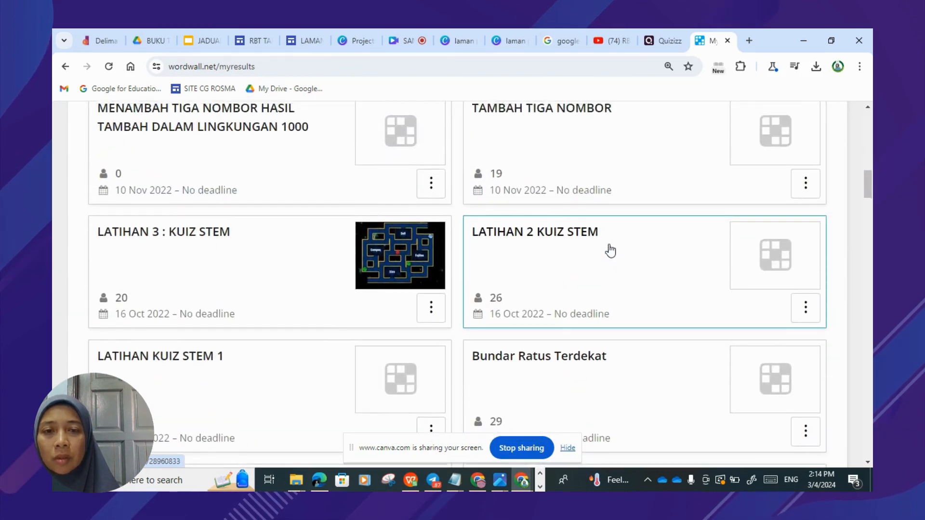
pyautogui.scroll(5, 610, 250)
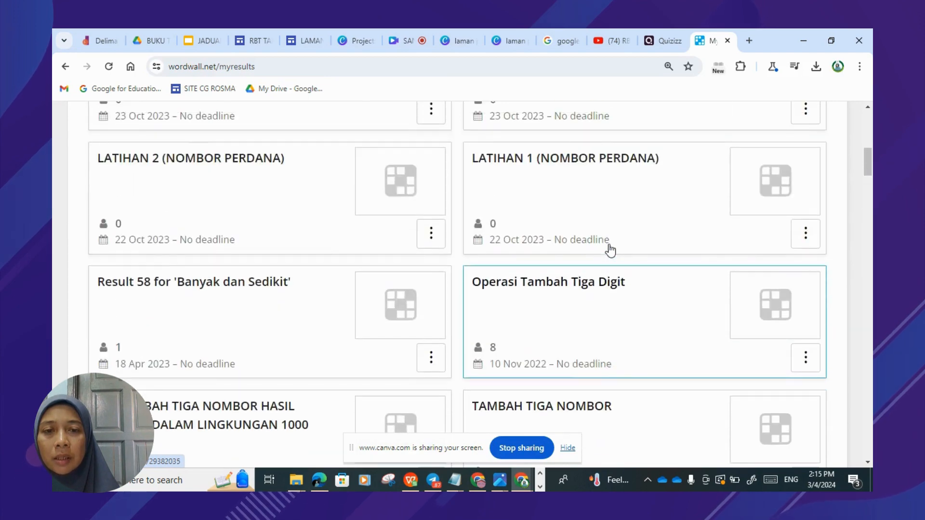
pyautogui.scroll(6, 610, 251)
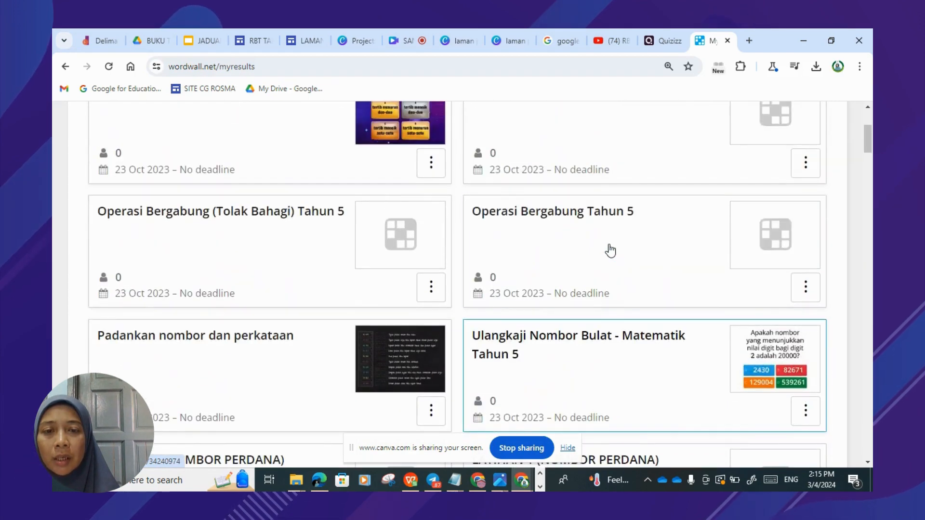
pyautogui.scroll(-3, 611, 250)
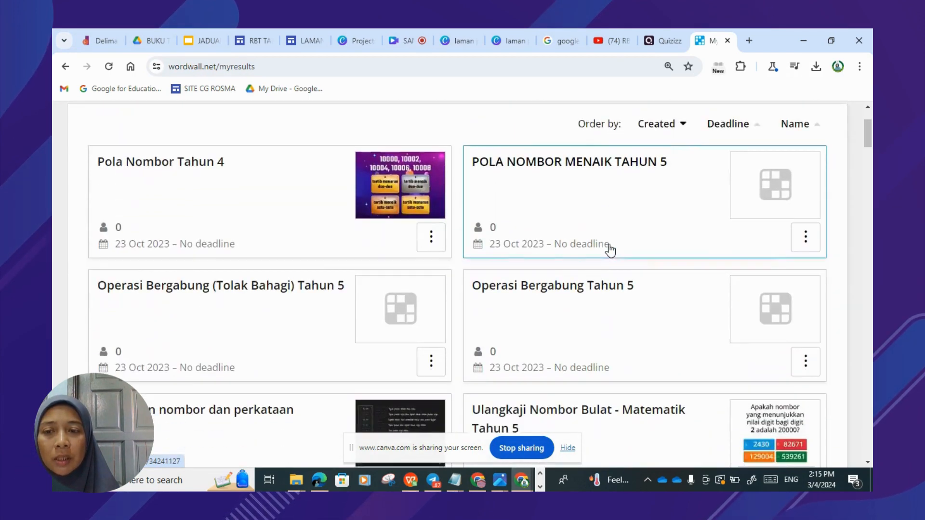
pyautogui.scroll(-2, 610, 251)
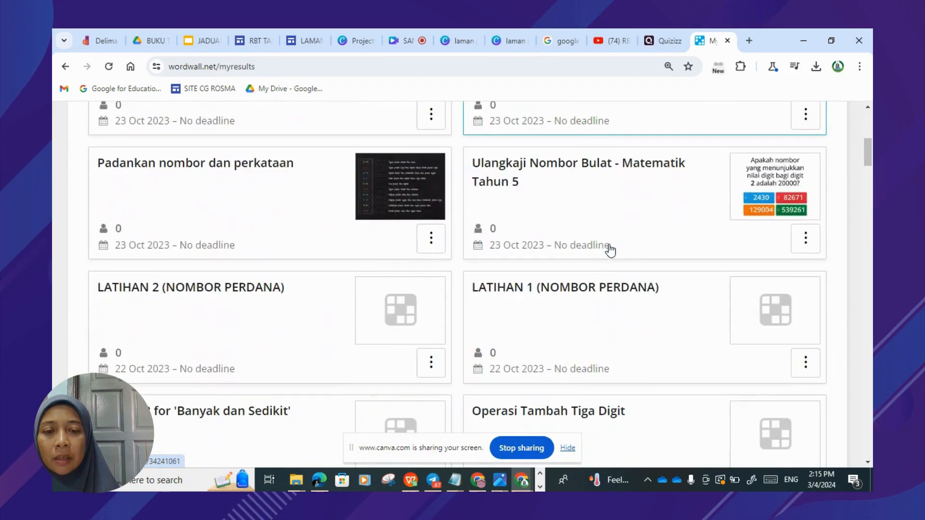
pyautogui.scroll(-3, 610, 250)
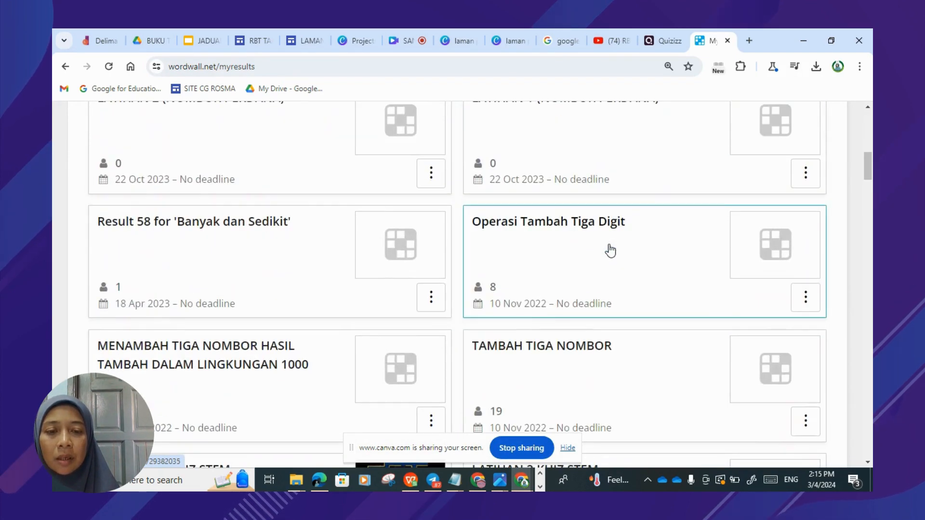
pyautogui.scroll(-4, 610, 250)
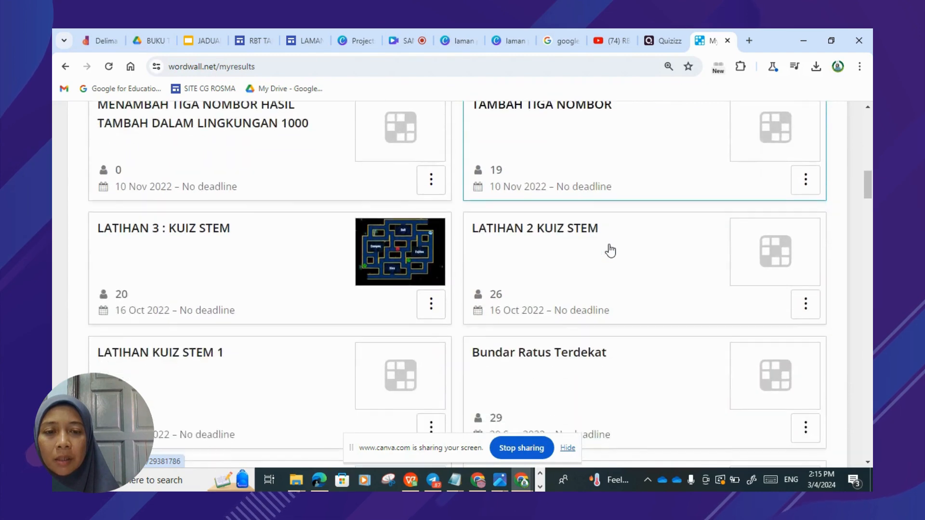
pyautogui.scroll(-2, 611, 251)
pyautogui.scroll(-4, 610, 250)
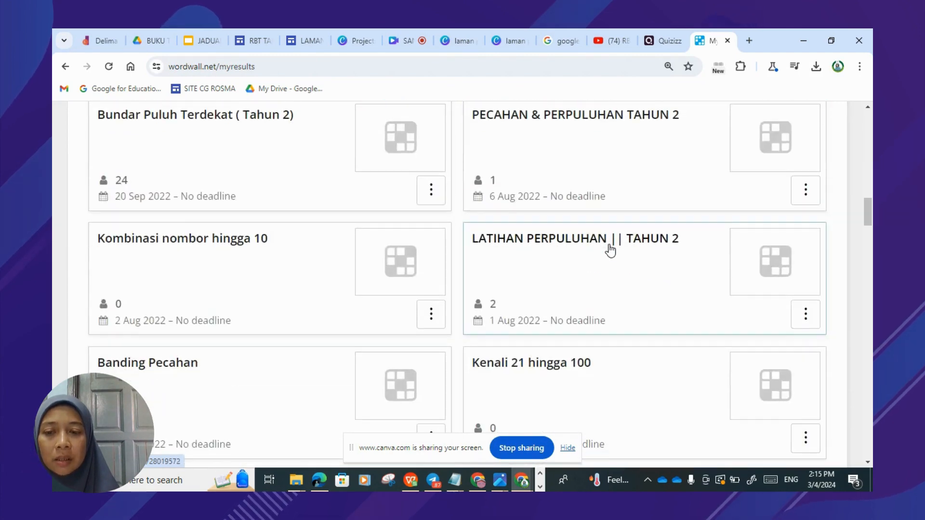
pyautogui.scroll(-6, 611, 250)
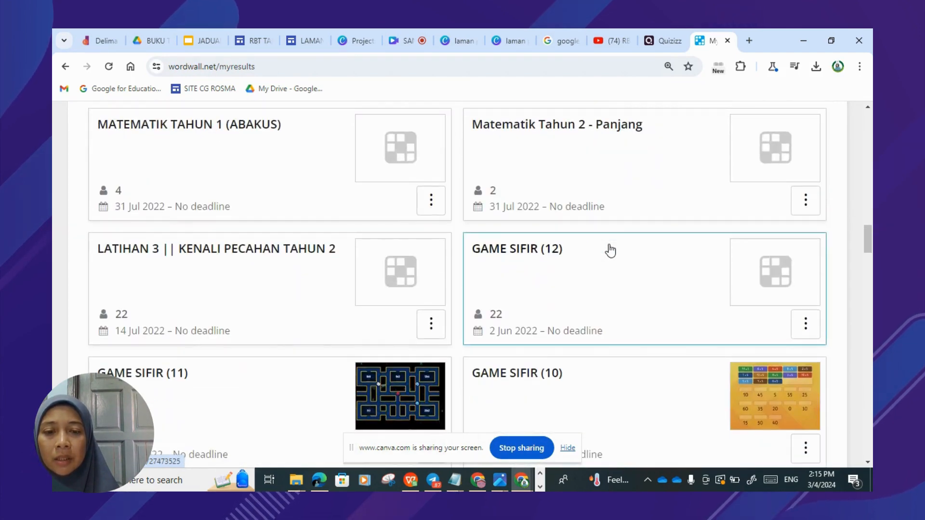
pyautogui.scroll(-8, 610, 250)
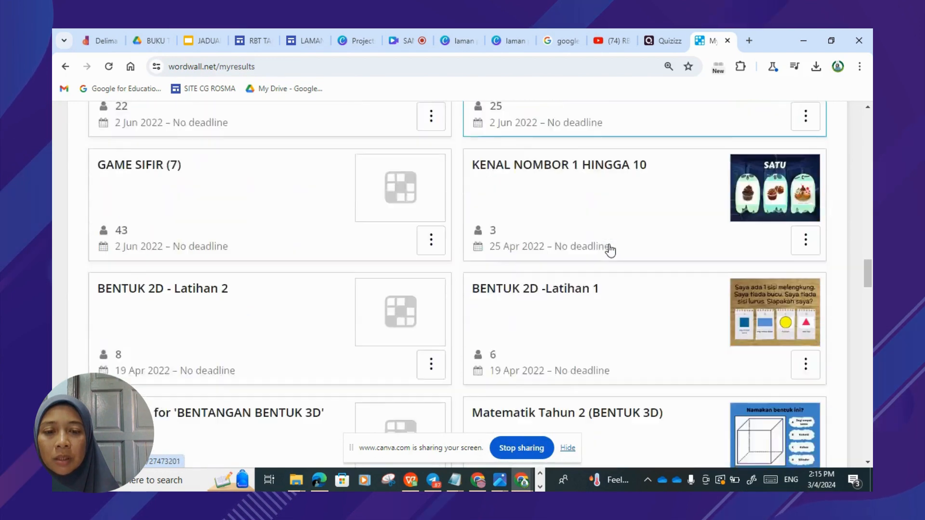
pyautogui.scroll(-8, 610, 249)
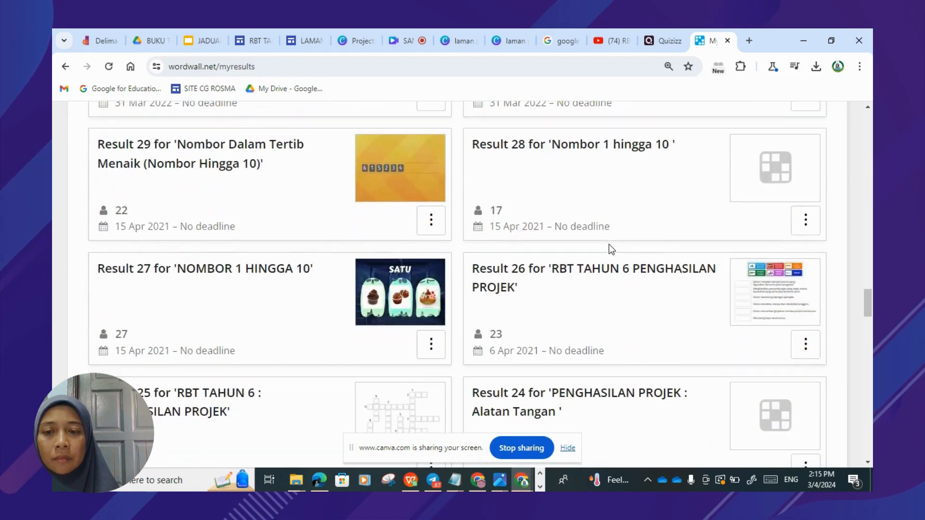
pyautogui.scroll(-7, 610, 247)
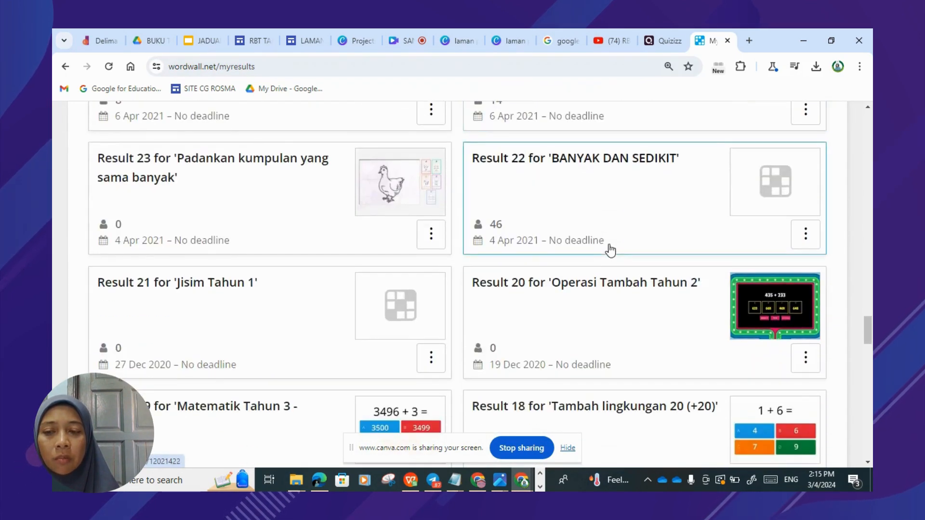
pyautogui.scroll(-8, 610, 250)
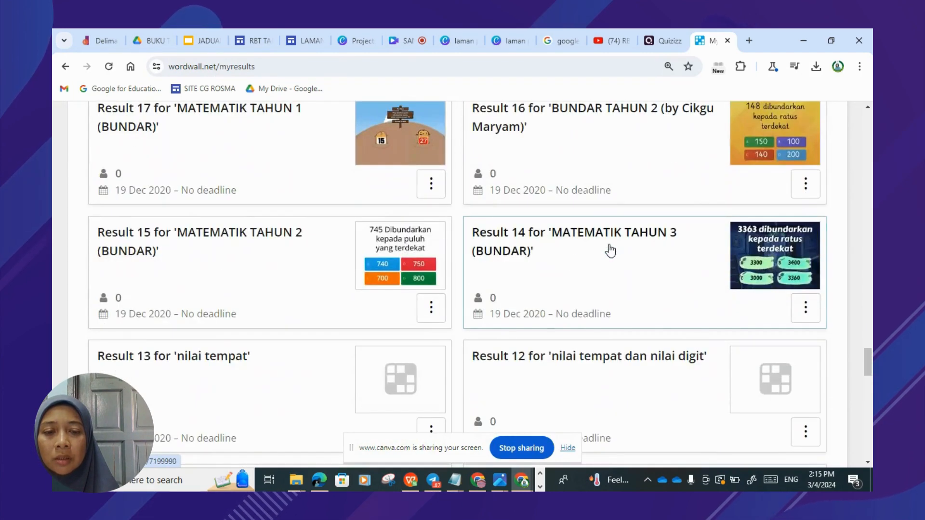
pyautogui.scroll(-7, 610, 251)
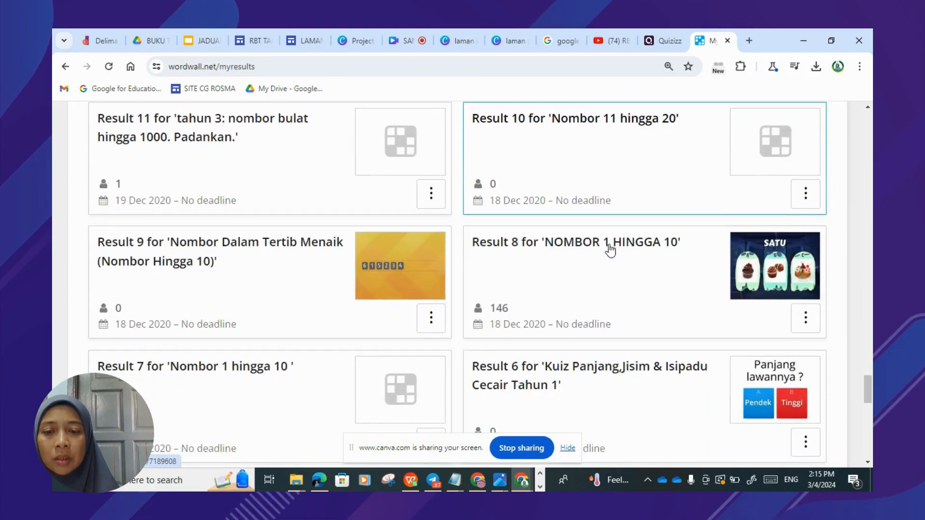
pyautogui.scroll(-5, 610, 250)
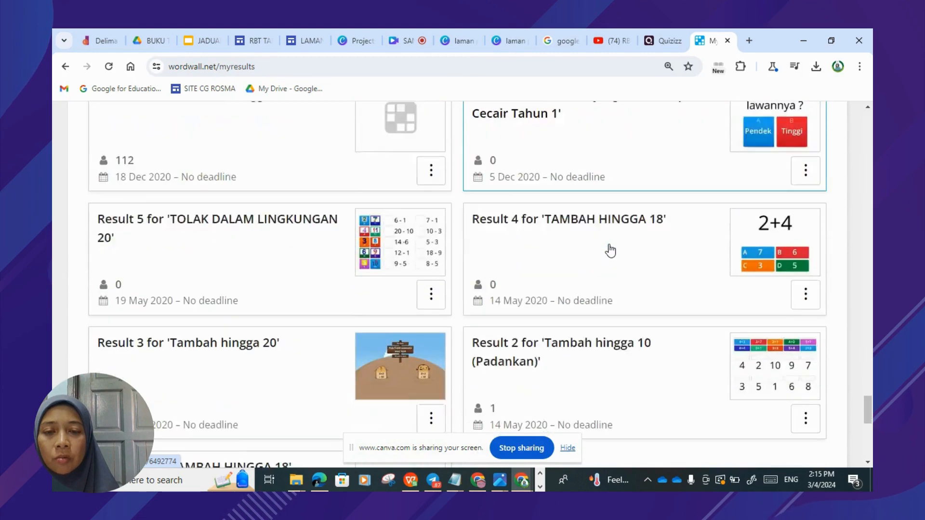
pyautogui.scroll(-7, 610, 251)
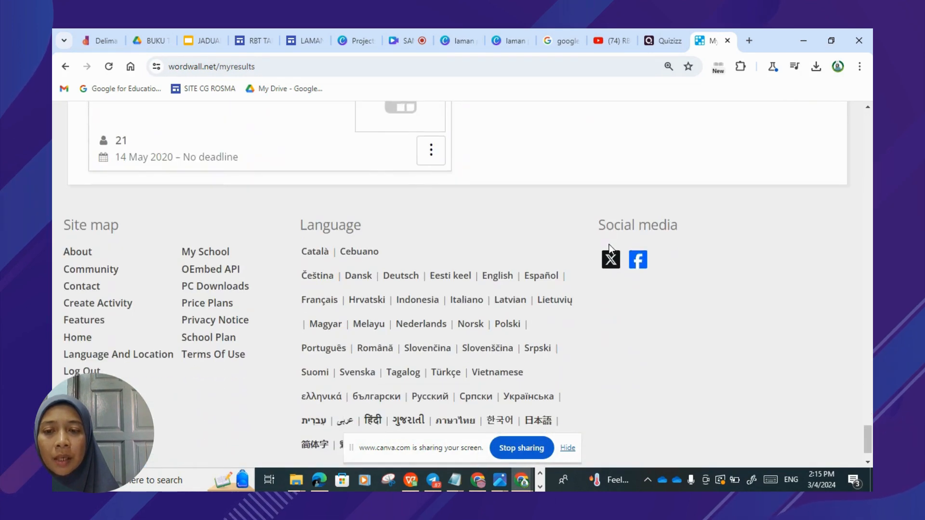
# Open the result for 'PENGHASILAN PROJEK : Alatan Tangan' and go to its original activity
pyautogui.scroll(7, 613, 246)
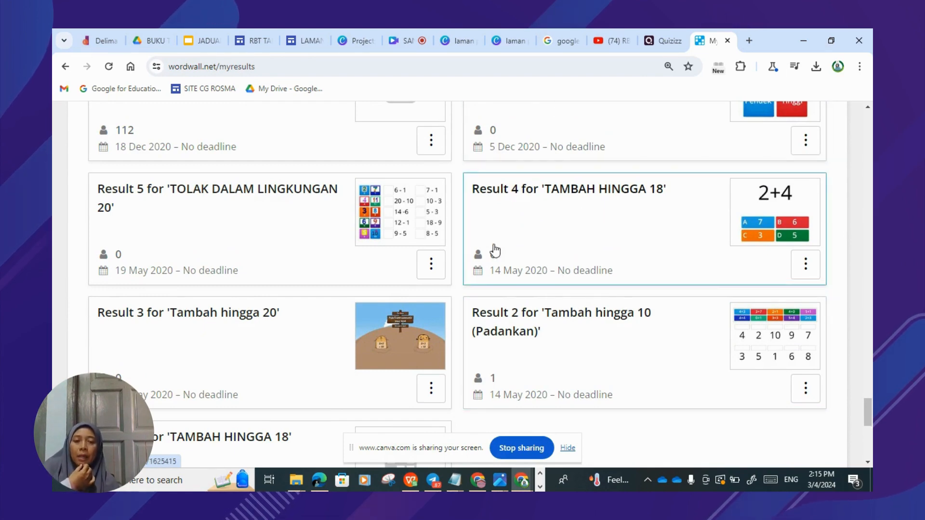
pyautogui.scroll(5, 477, 258)
pyautogui.scroll(10, 614, 340)
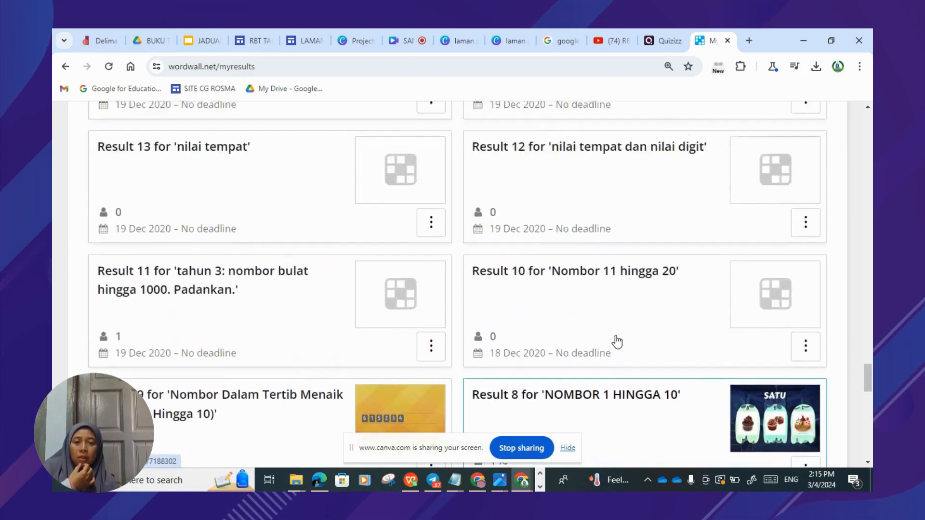
pyautogui.scroll(7, 617, 340)
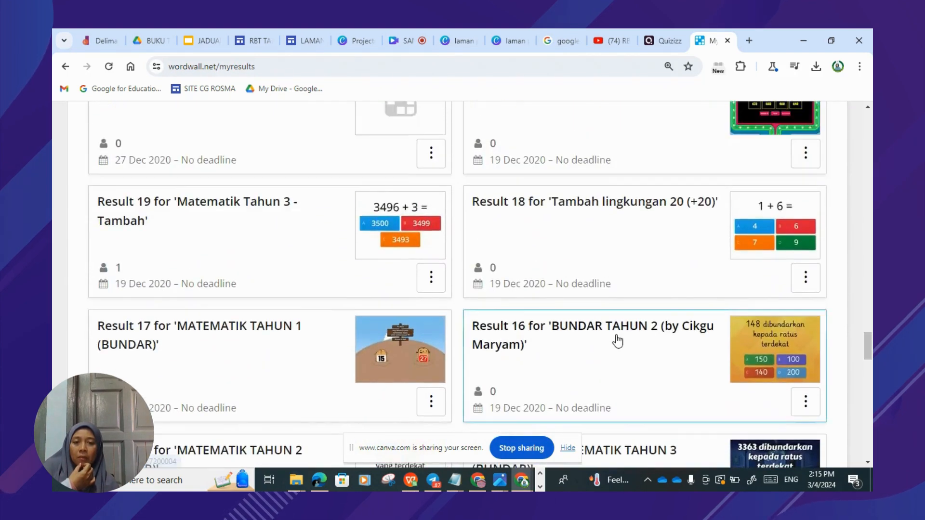
pyautogui.scroll(5, 617, 340)
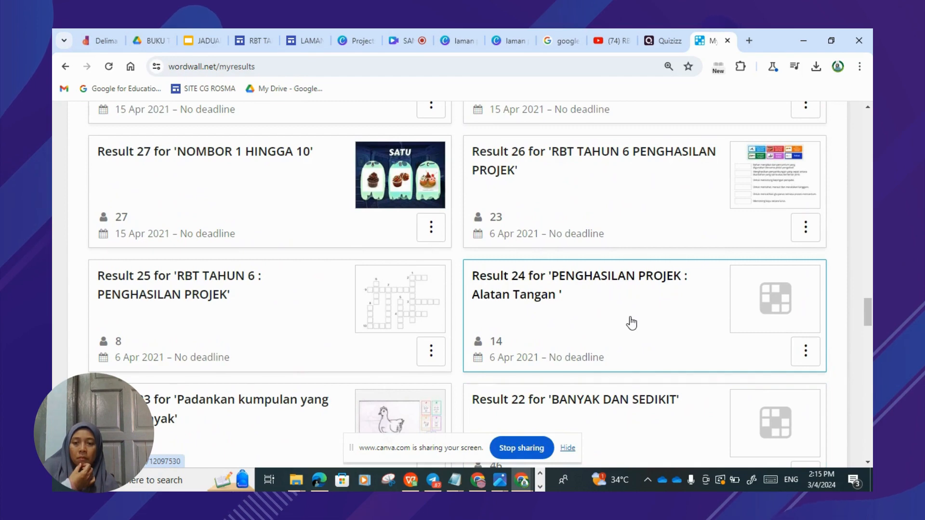
pyautogui.click(630, 322)
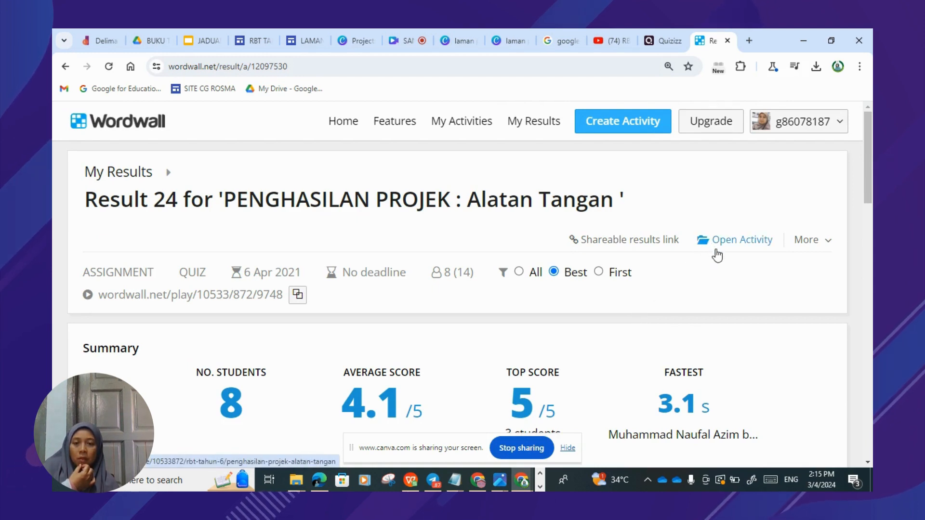
pyautogui.click(710, 236)
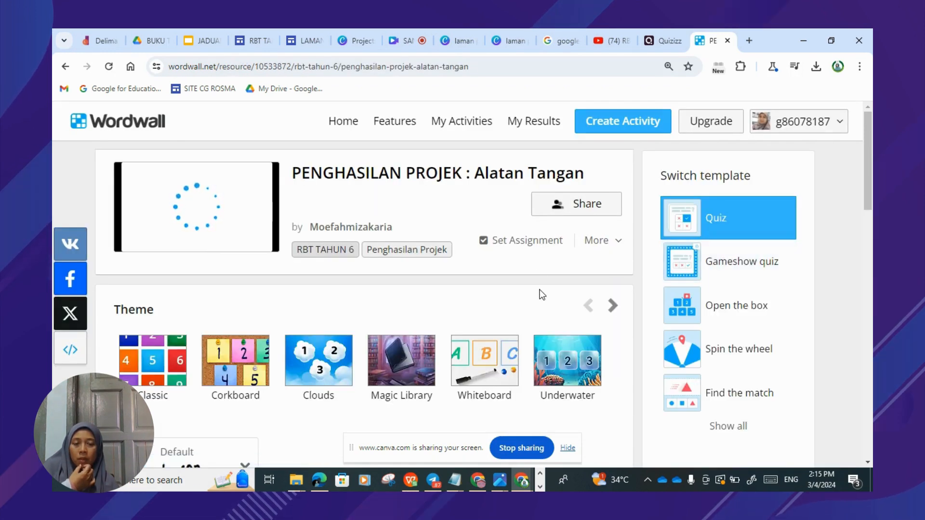
# Set the Alatan Tangan quiz as an assignment, removing the prefix "Result 67 for '" from its results title
pyautogui.click(534, 251)
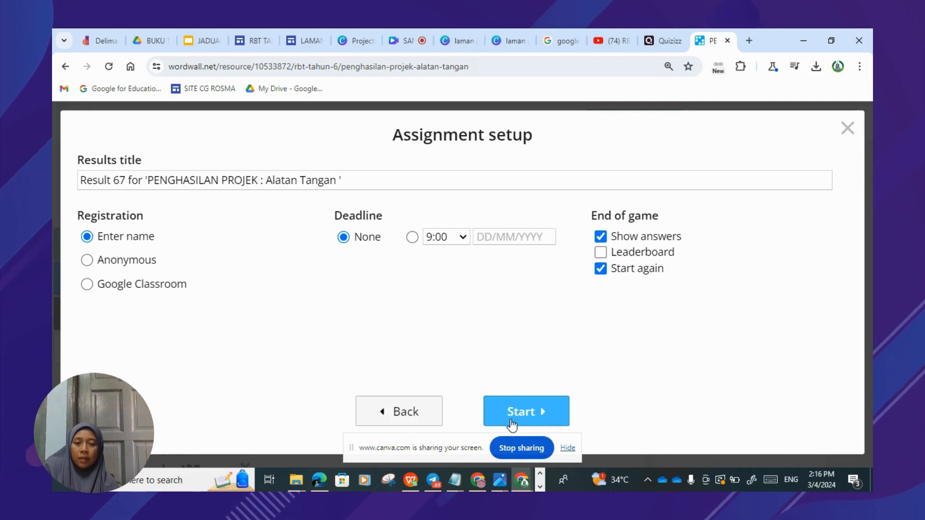
pyautogui.click(151, 180)
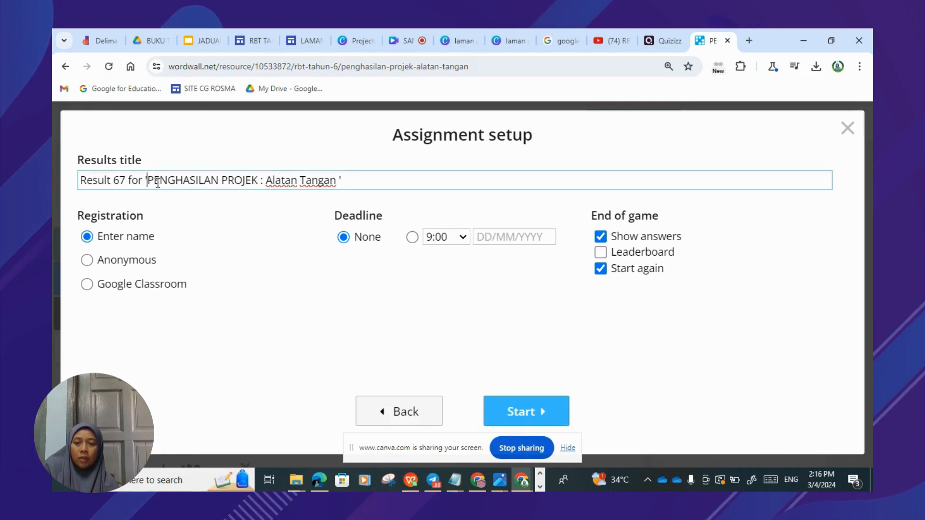
pyautogui.press('BackSpace')
pyautogui.press('BackSpace')
pyautogui.press('BackSpace')
pyautogui.press('BackSpace')
pyautogui.press('BackSpace')
pyautogui.press('BackSpace')
pyautogui.press('BackSpace')
pyautogui.press('BackSpace')
pyautogui.press('BackSpace')
pyautogui.press('BackSpace')
pyautogui.press('BackSpace')
pyautogui.press('BackSpace')
pyautogui.press('BackSpace')
pyautogui.press('BackSpace')
pyautogui.press('BackSpace')
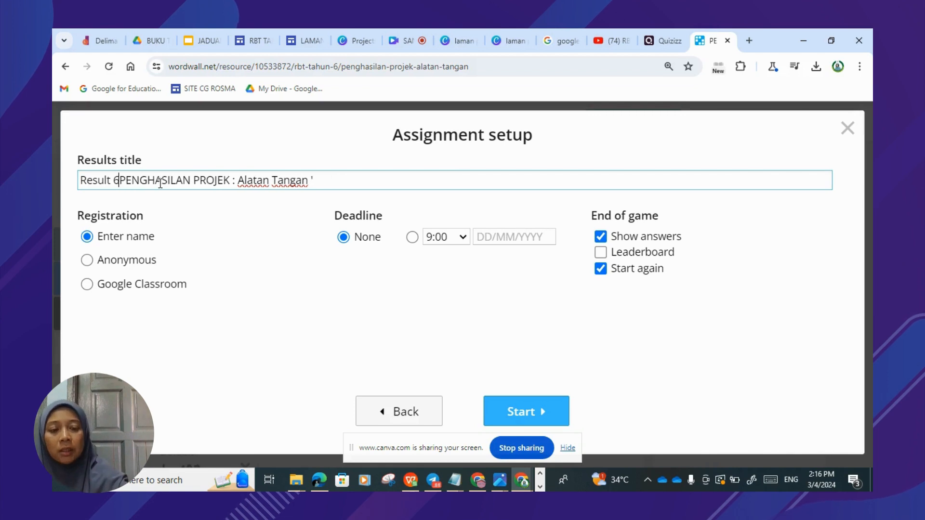
pyautogui.click(515, 419)
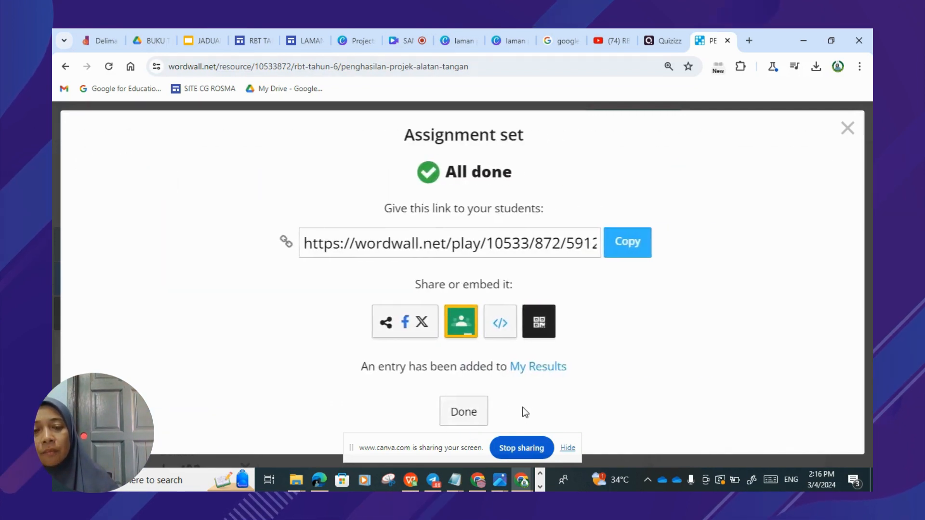
# Copy the assignment link and embed it by URL in the RBT TAHUN 4 Google Site below the Quizizz activity, using the question preview card
pyautogui.click(632, 247)
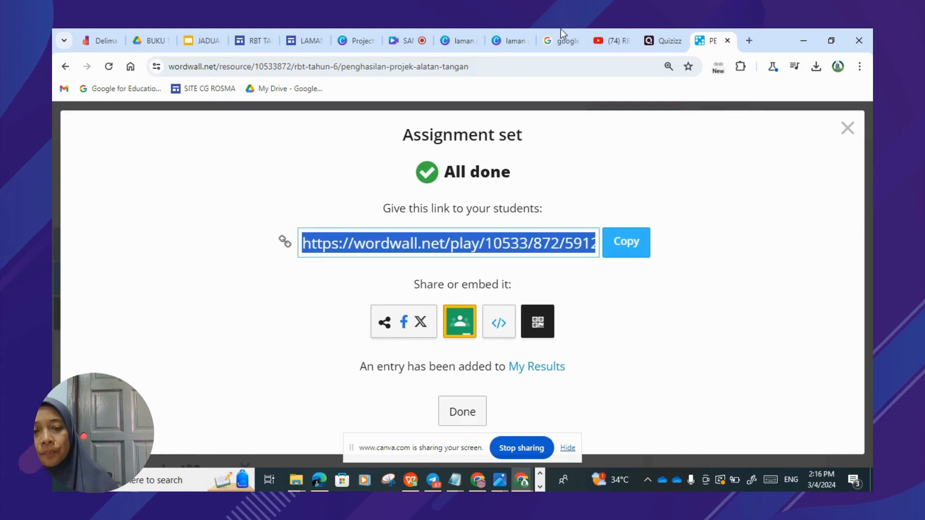
pyautogui.click(254, 47)
pyautogui.scroll(-5, 641, 378)
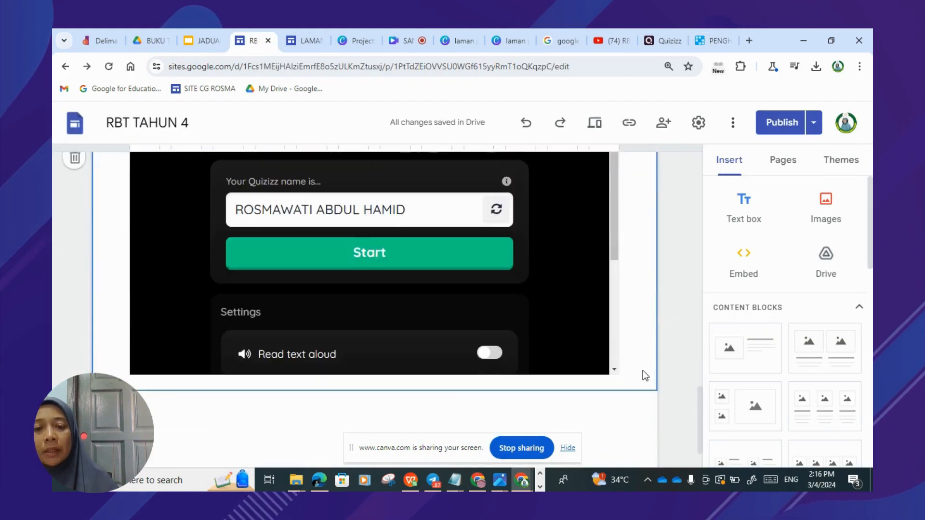
pyautogui.click(738, 258)
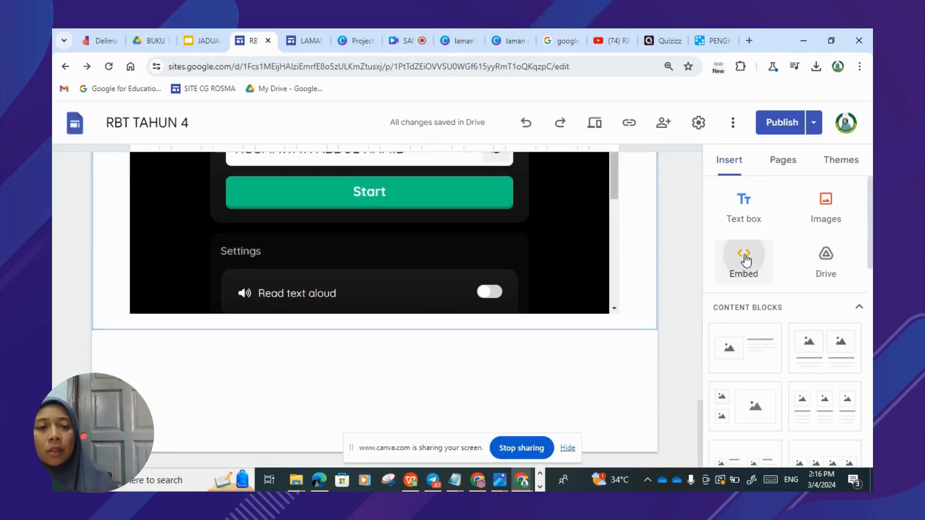
pyautogui.rightClick(325, 297)
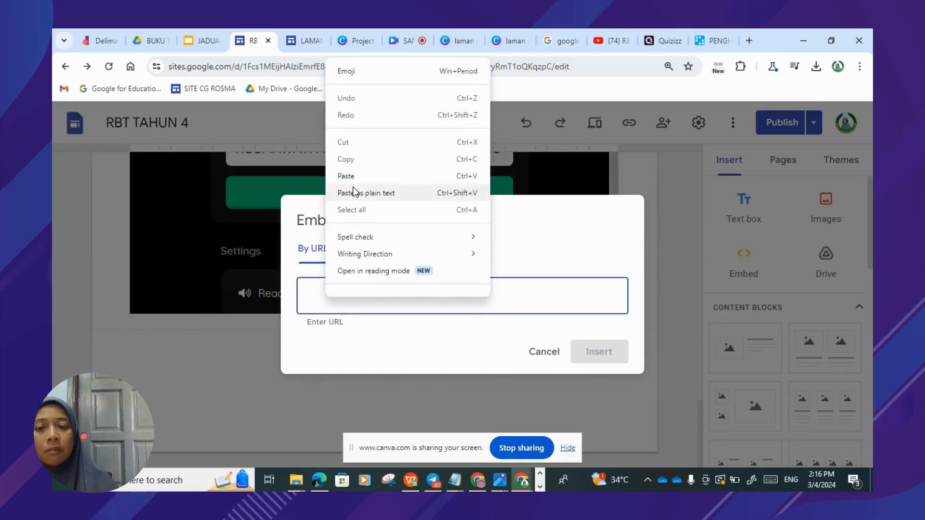
pyautogui.click(352, 175)
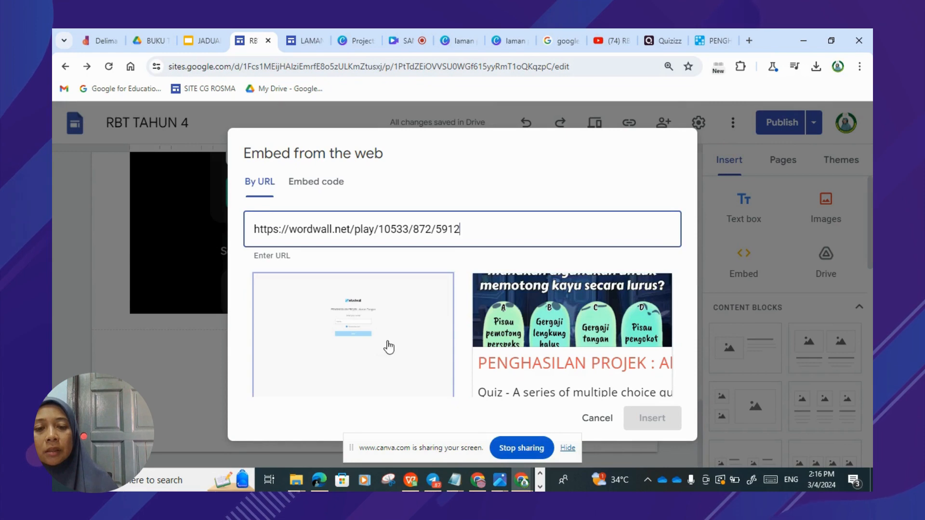
pyautogui.click(562, 333)
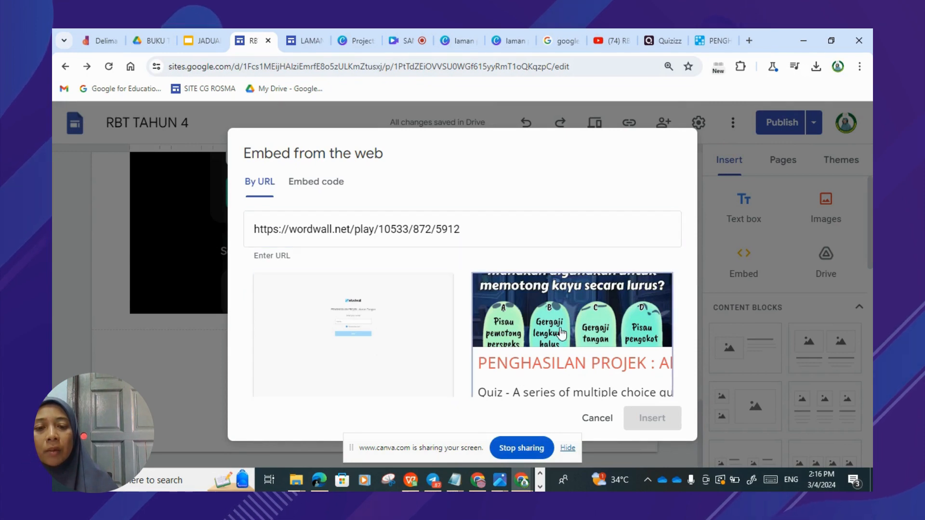
pyautogui.click(659, 420)
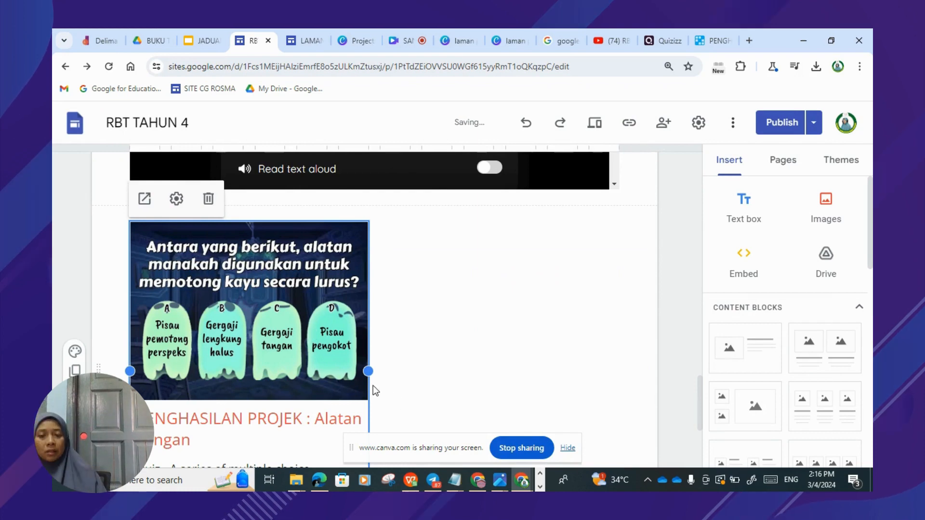
# Review the Unit 1 page of the RBT TAHUN 4 site, examining the interactive exercises, videos, header and notes sections
pyautogui.scroll(-1, 434, 352)
pyautogui.scroll(9, 457, 366)
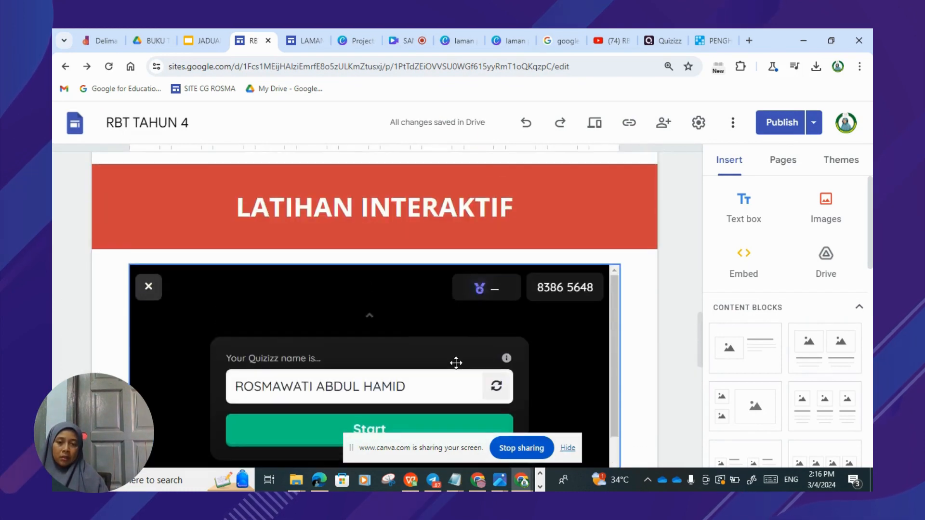
pyautogui.scroll(-4, 455, 363)
pyautogui.scroll(-5, 456, 363)
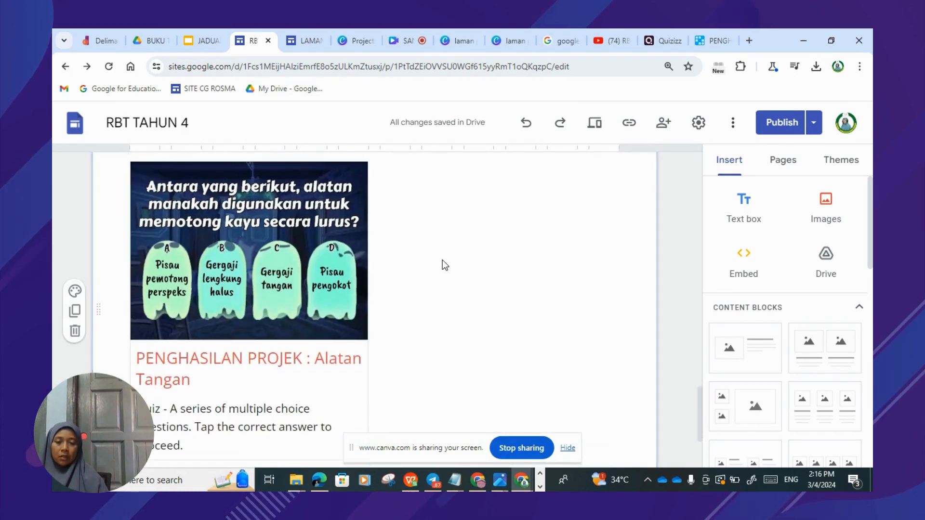
pyautogui.scroll(6, 445, 273)
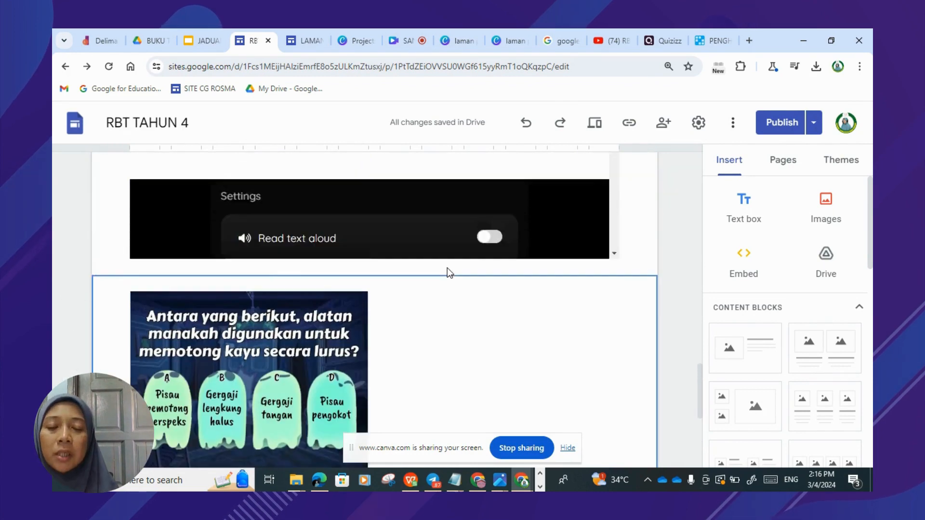
pyautogui.scroll(9, 448, 271)
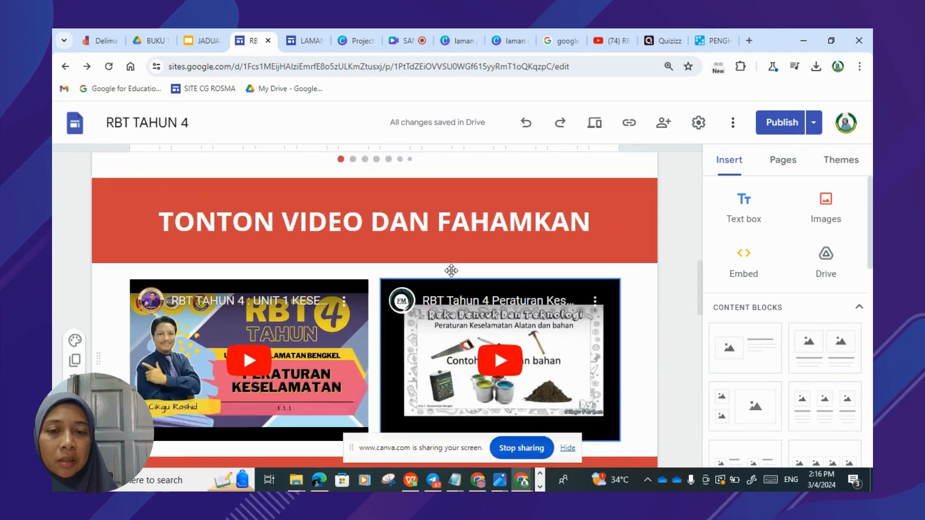
pyautogui.scroll(4, 453, 270)
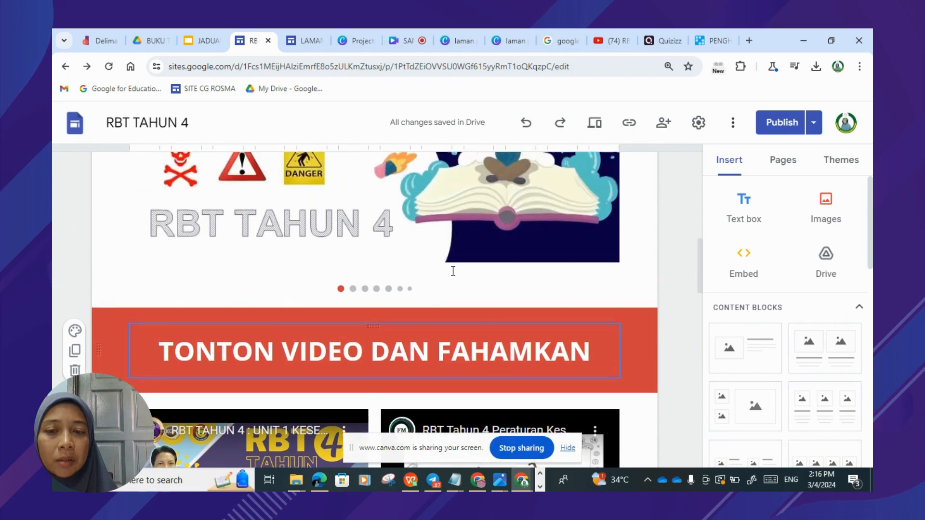
pyautogui.scroll(8, 452, 271)
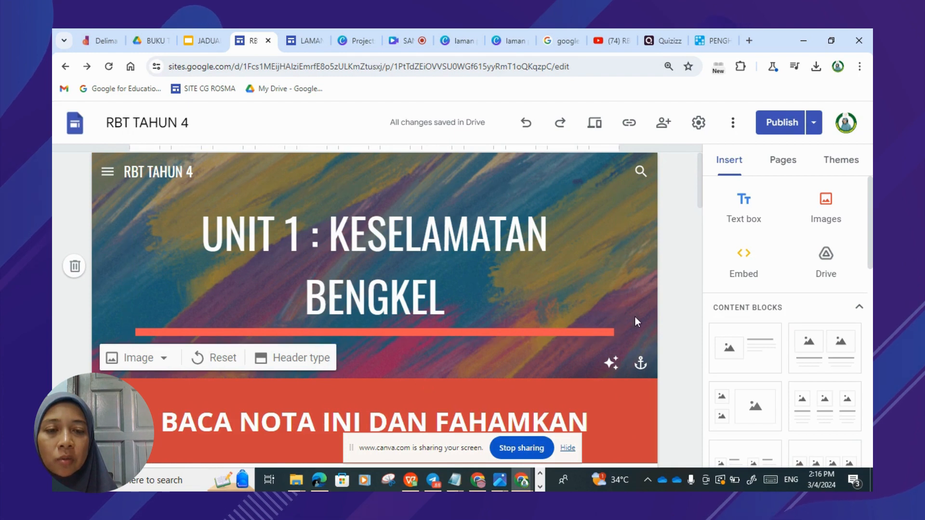
pyautogui.scroll(-1, 632, 316)
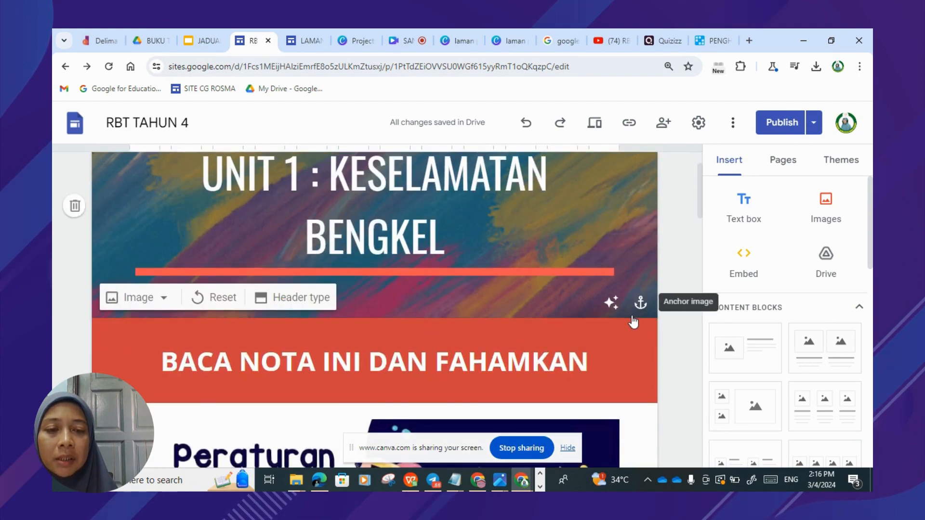
pyautogui.scroll(-3, 630, 323)
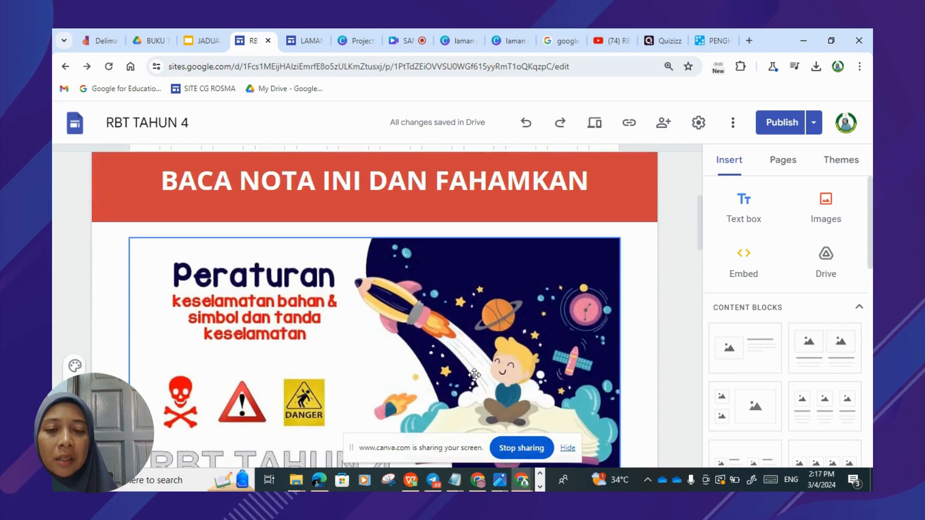
pyautogui.scroll(-4, 475, 375)
pyautogui.scroll(4, 474, 374)
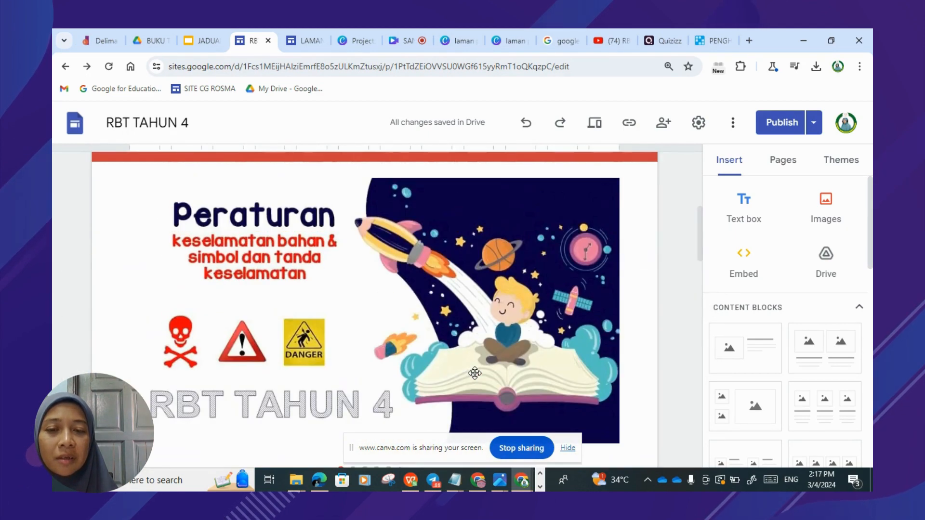
pyautogui.scroll(-7, 420, 290)
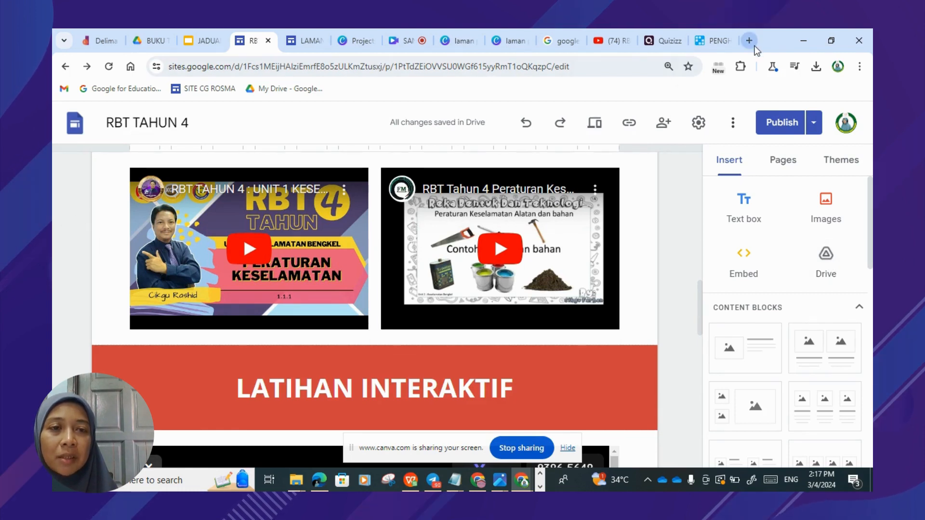
# Switch to Google Drive and open the 2024 folder in My Drive to view its subfolders
pyautogui.click(149, 43)
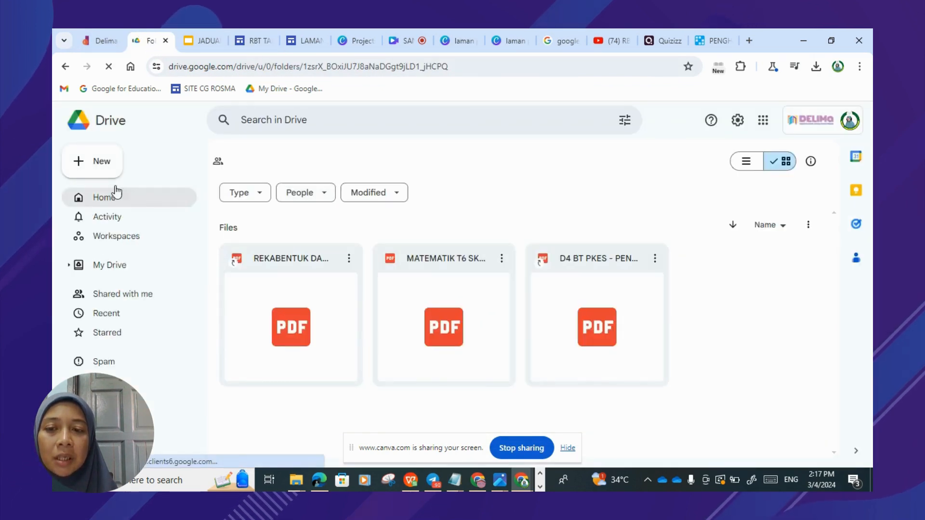
pyautogui.click(112, 274)
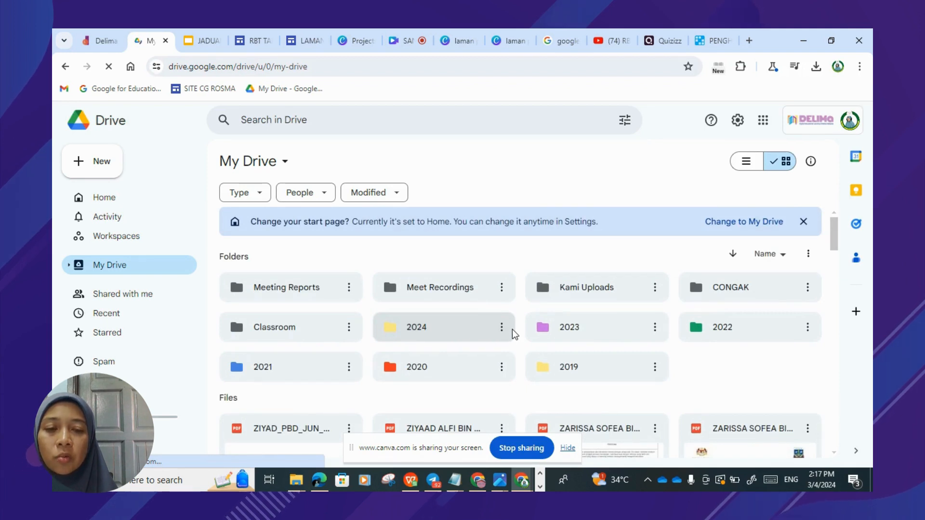
pyautogui.doubleClick(448, 331)
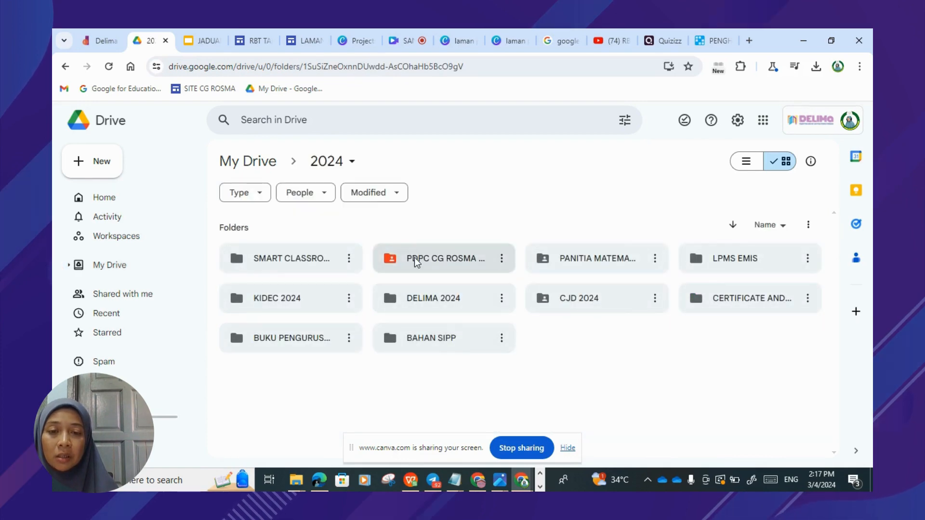
# Leave Drive for the RBT TAHUN 4 site, switch to Canva's recording studio and finish the screen recording
pyautogui.click(252, 42)
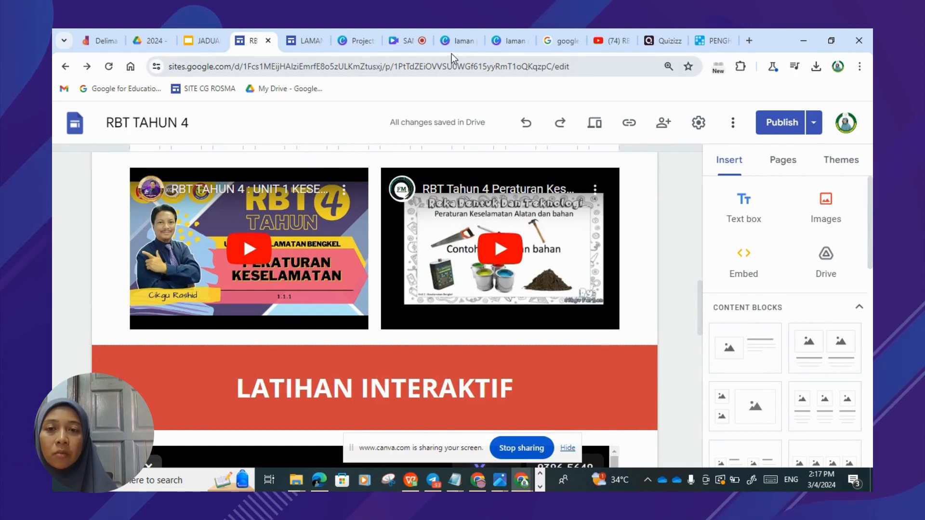
pyautogui.click(411, 42)
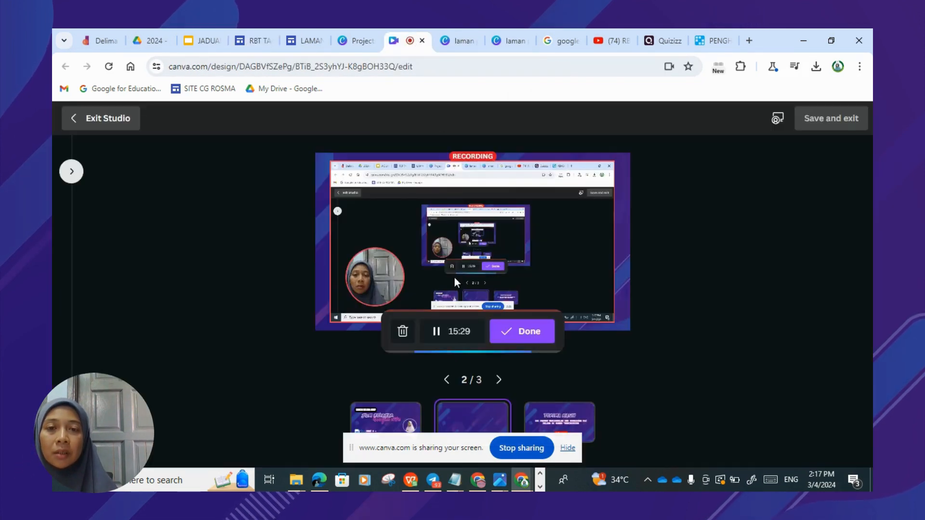
pyautogui.click(525, 333)
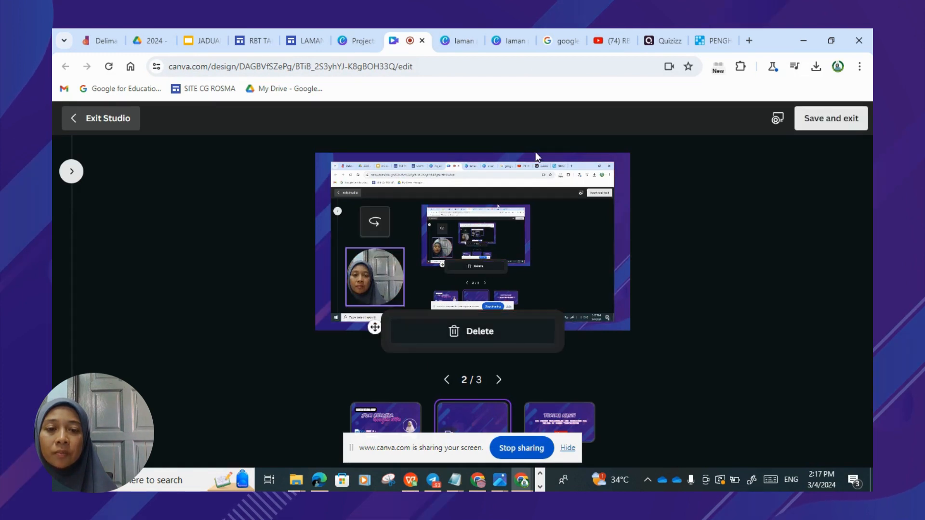